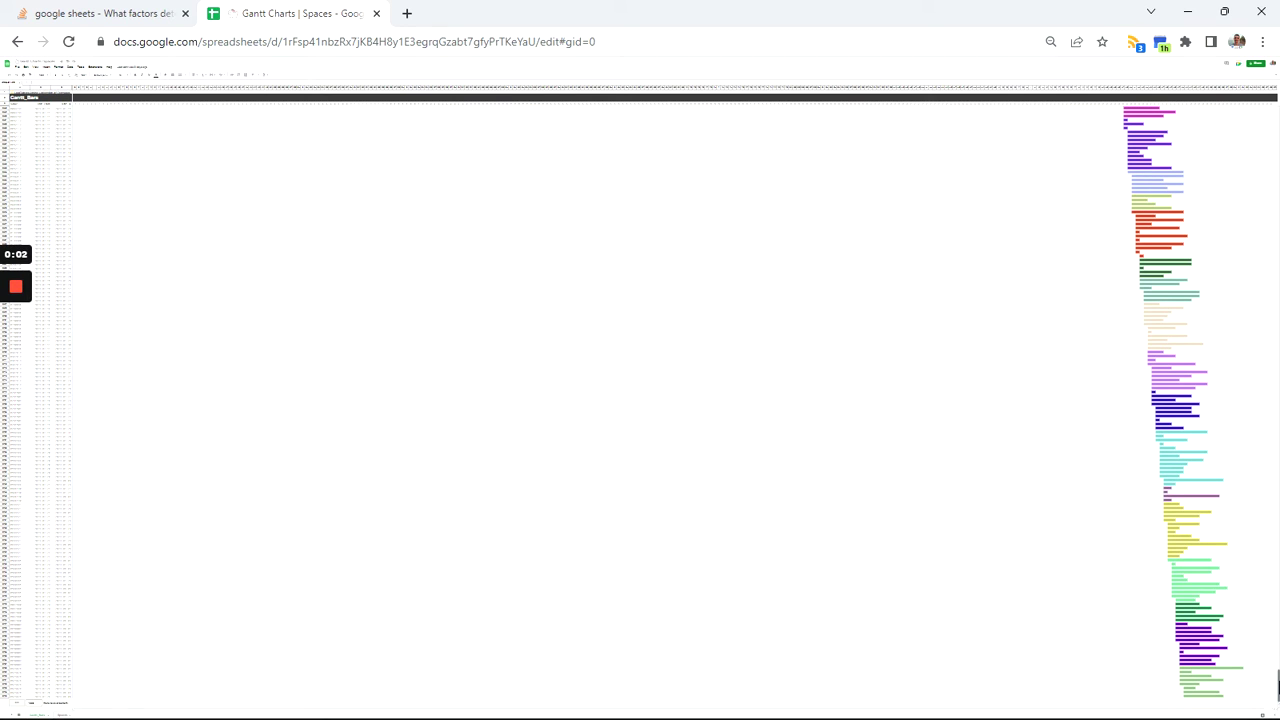
Look over the zoomed-out Gantt chart from its last rows back up to the first bars
scroll(1278, 641, up, 5)
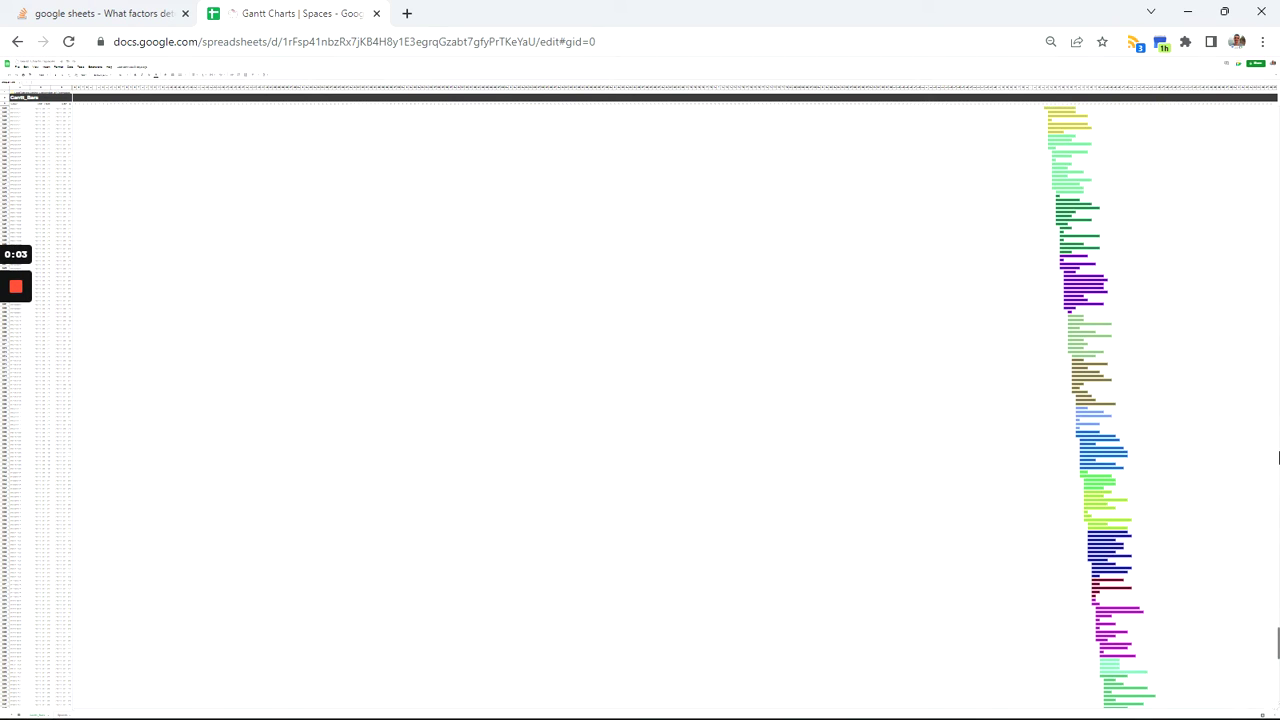
scroll(1278, 400, up, 5)
scroll(1275, 197, up, 5)
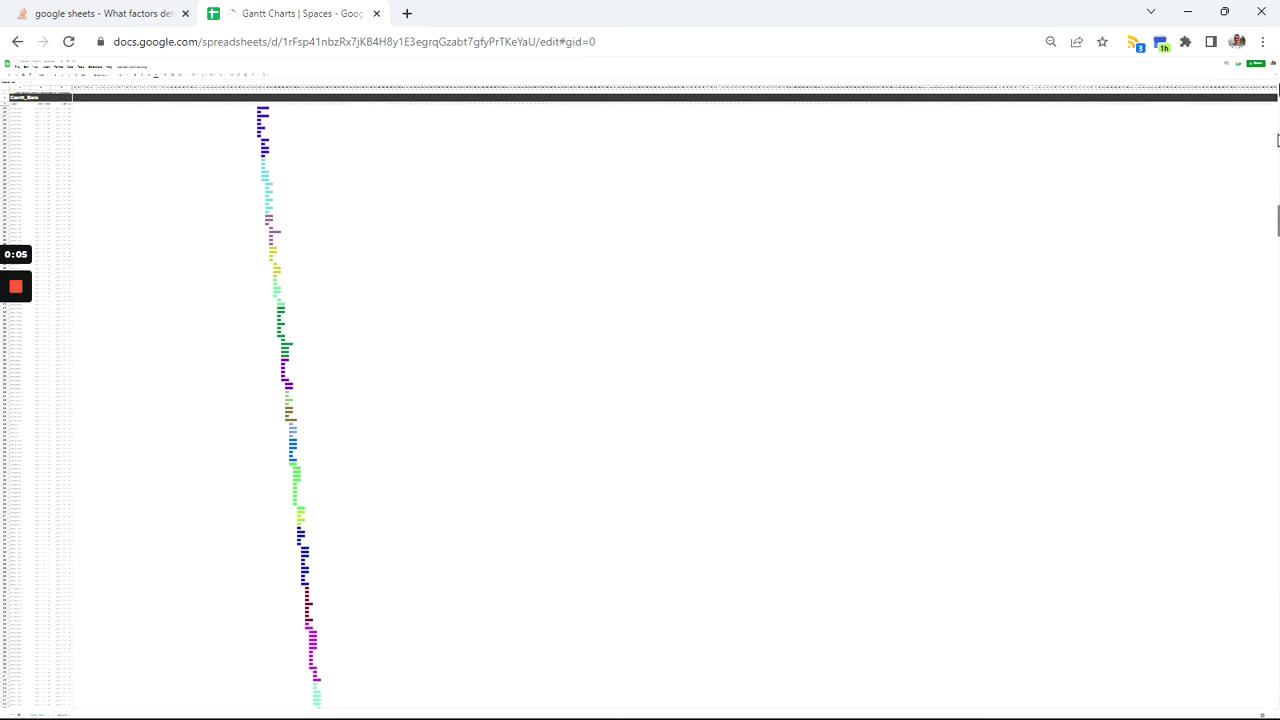
scroll(1277, 140, up, 5)
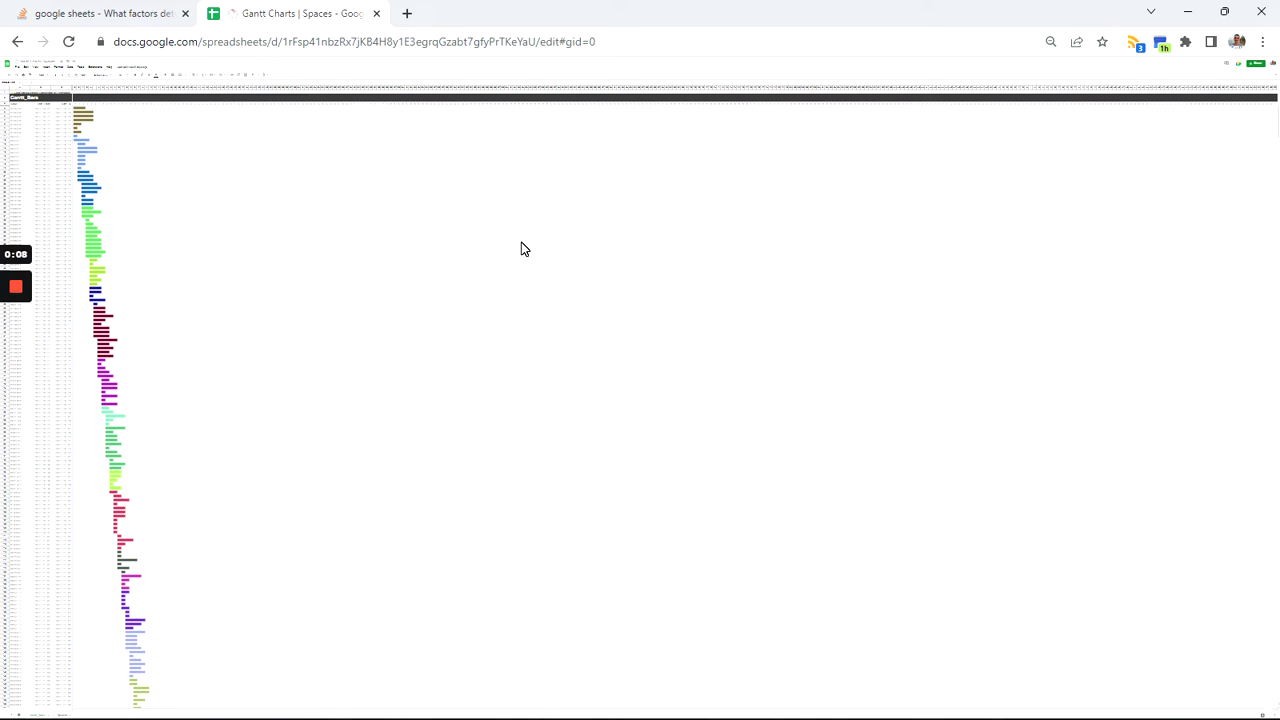
mouse_move(15, 290)
click(15, 355)
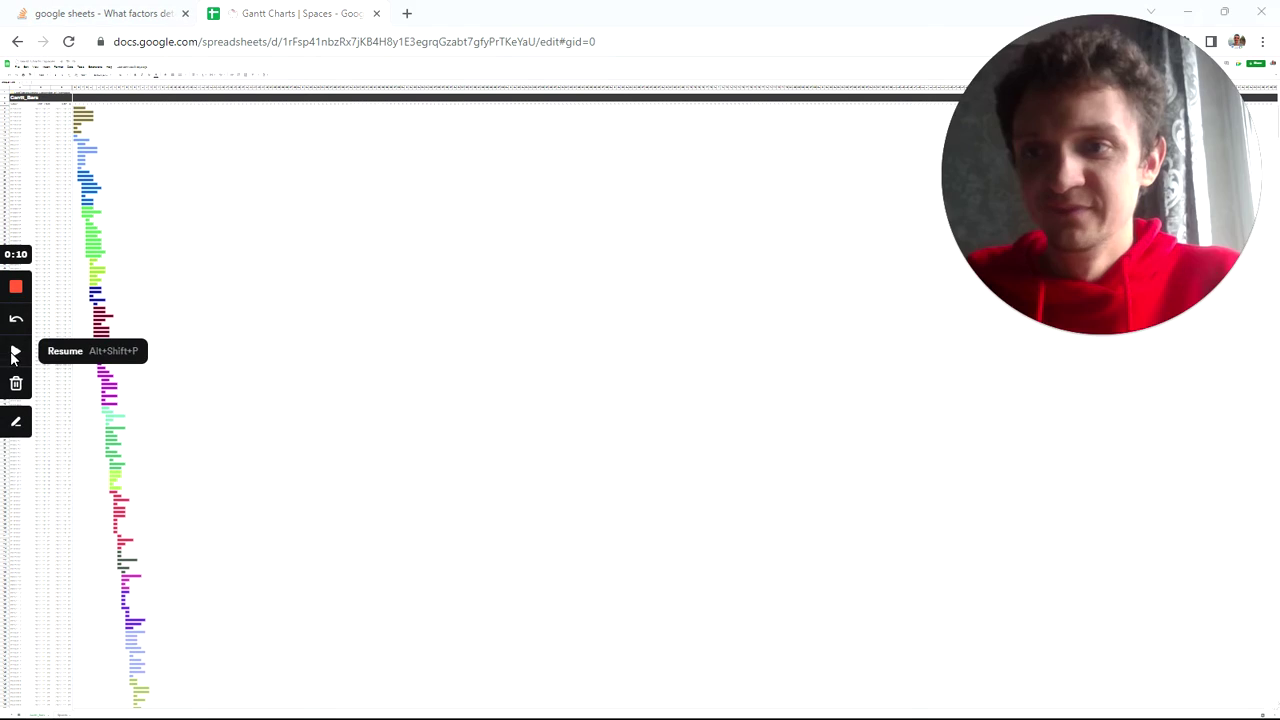
click(15, 355)
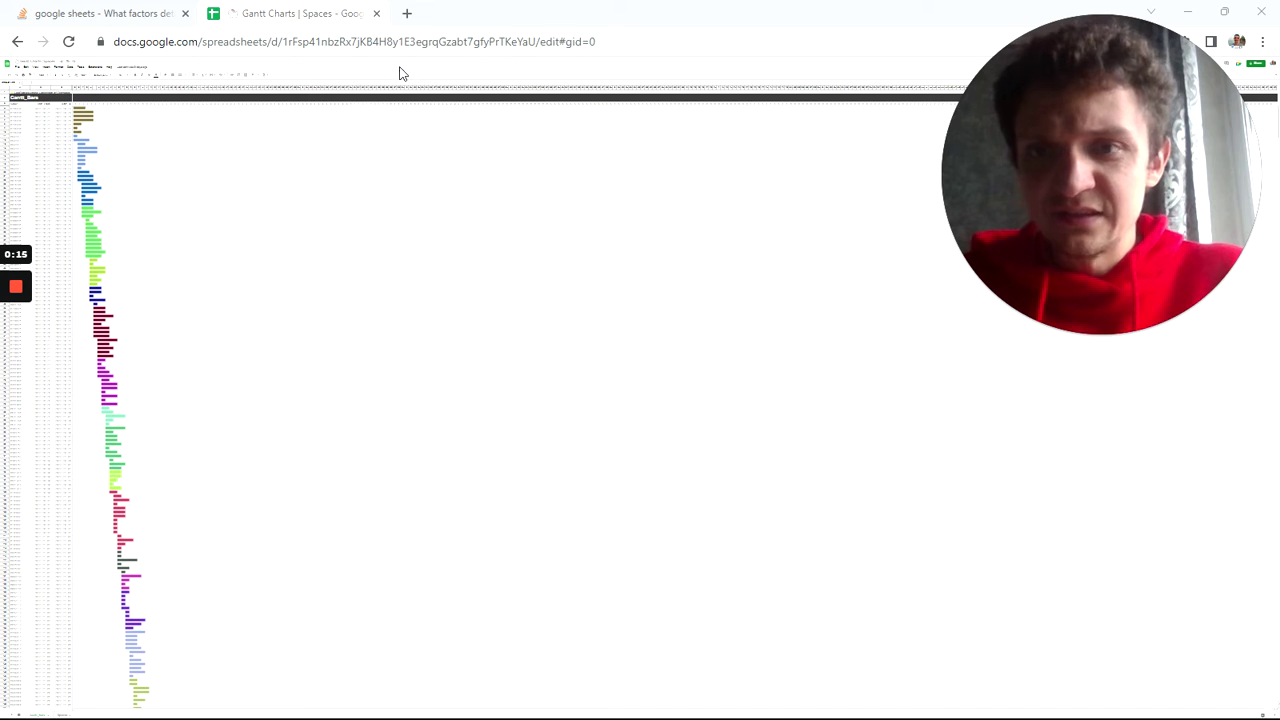
Examine the Gantt_Bars sheet at readable size, including its coloured merged bars and the formula behind the first bar in row 4
key(ctrl+plus)
key(ctrl+plus)
key(ctrl+plus)
key(ctrl+plus)
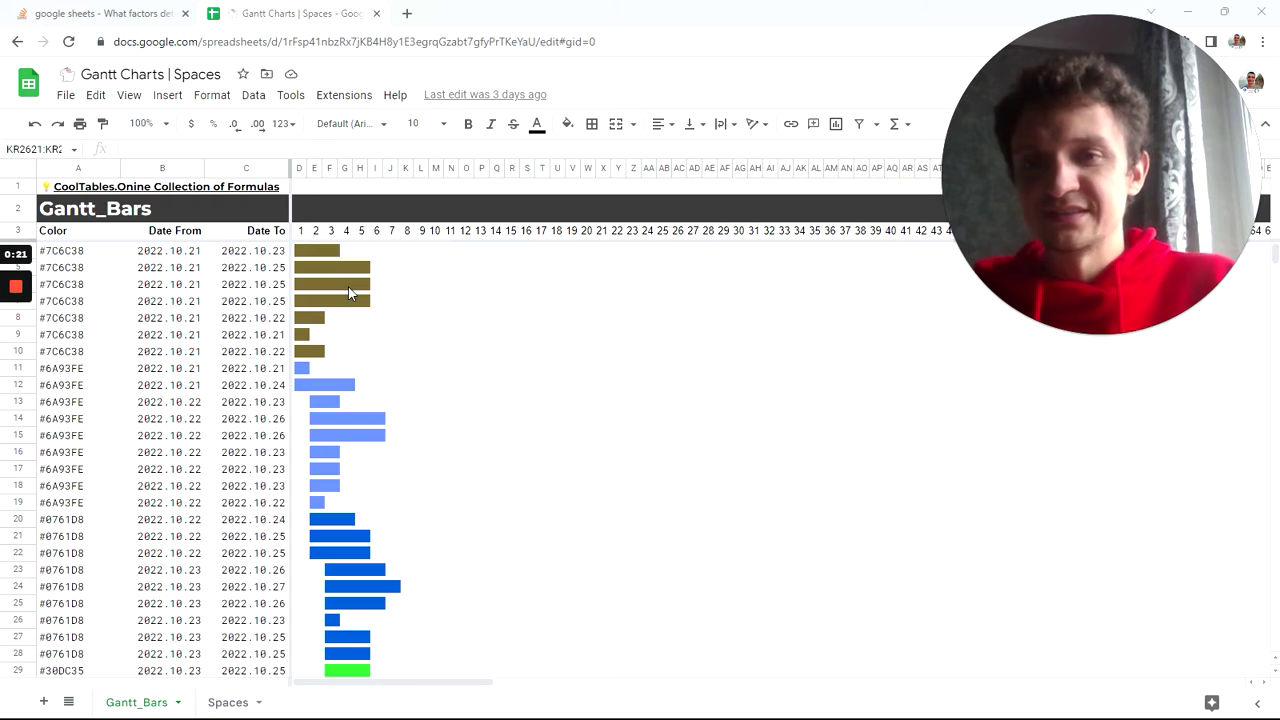
scroll(251, 328, down, 2)
scroll(245, 330, up, 2)
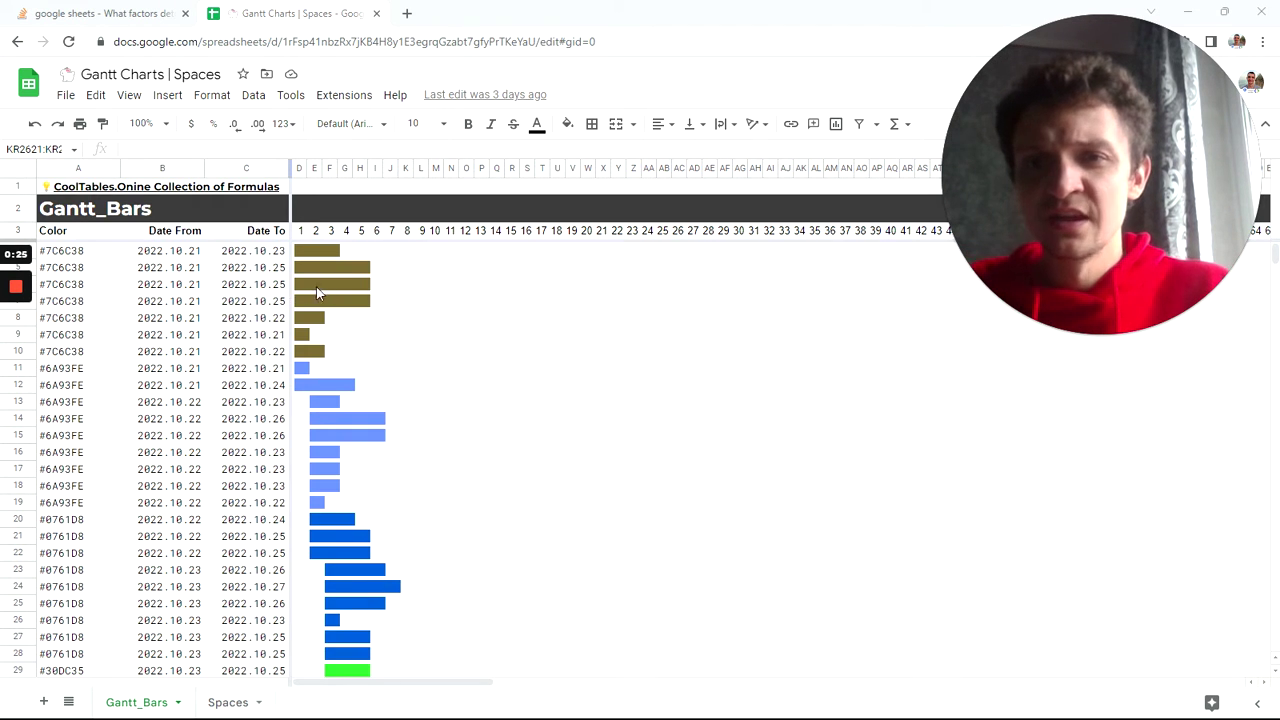
click(365, 267)
scroll(375, 347, down, 7)
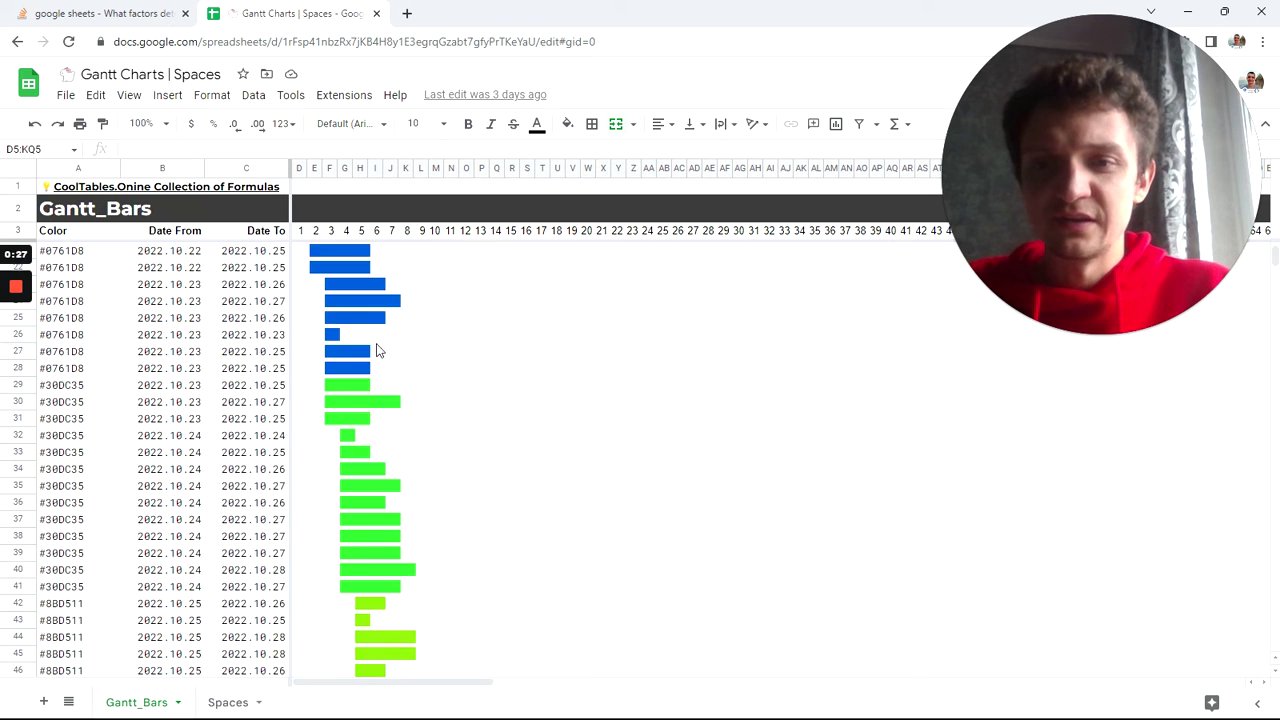
scroll(374, 345, up, 4)
scroll(372, 343, up, 3)
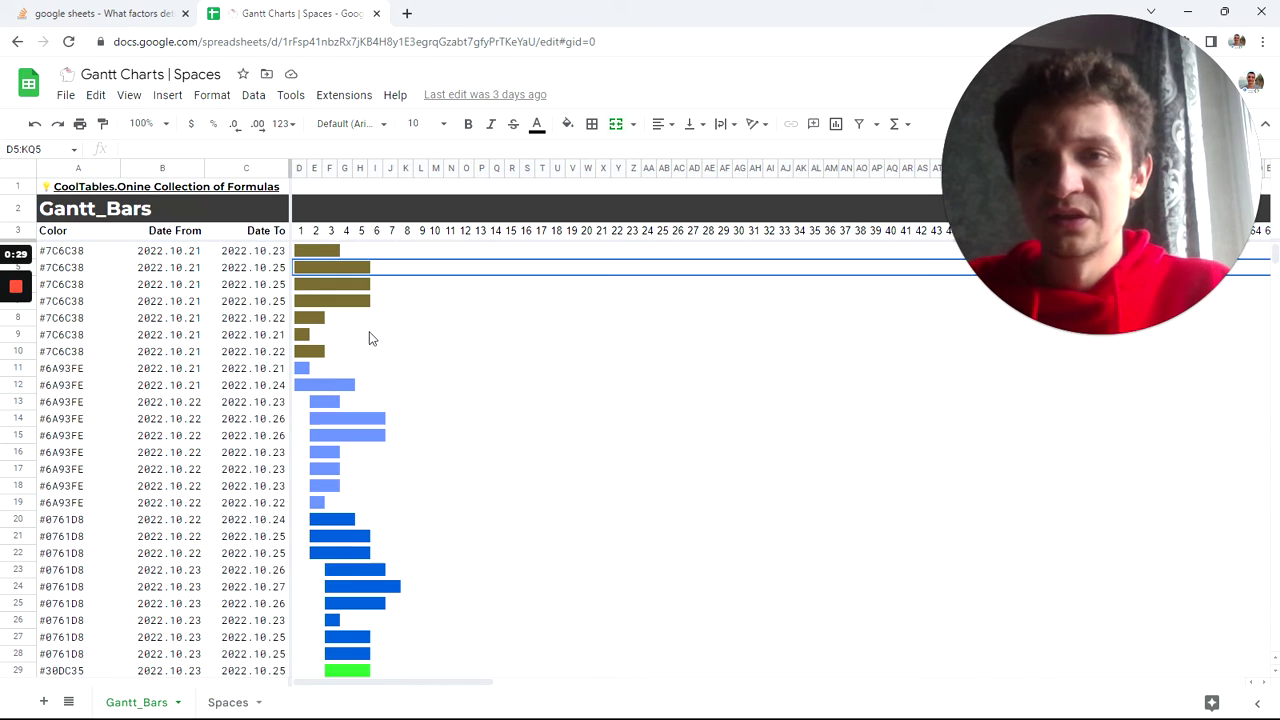
click(329, 251)
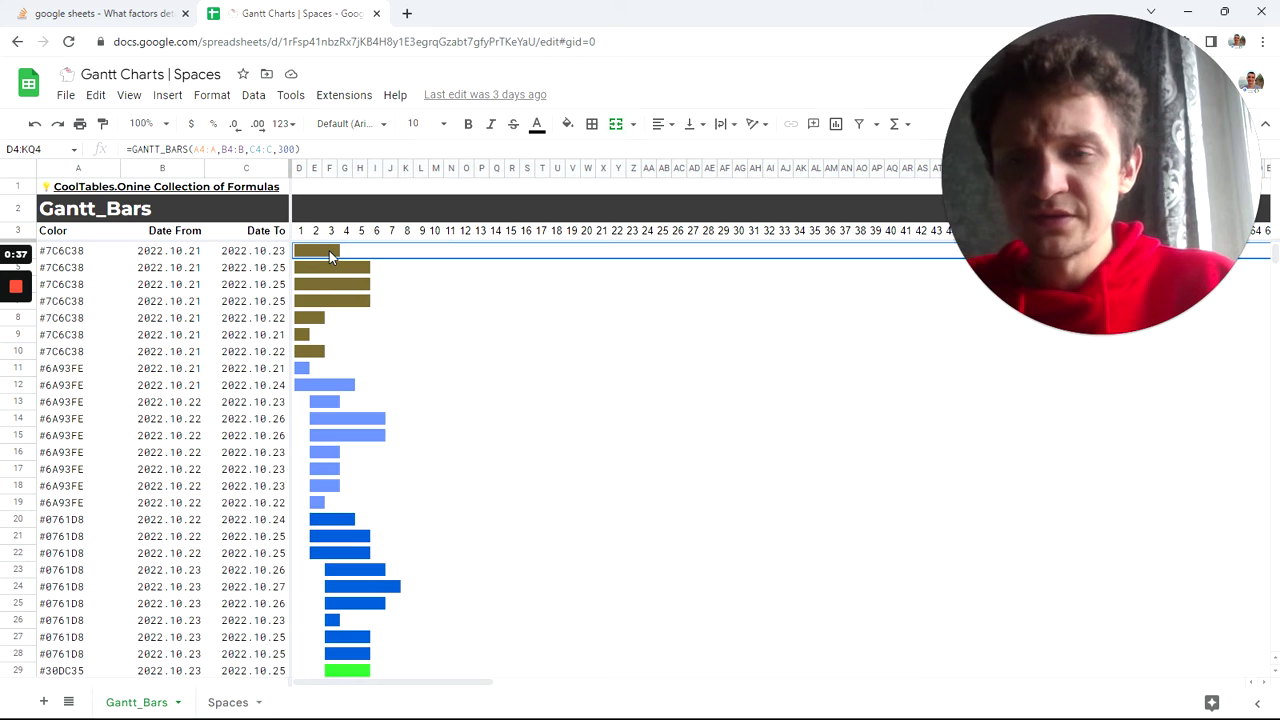
scroll(360, 311, down, 10)
scroll(361, 306, down, 20)
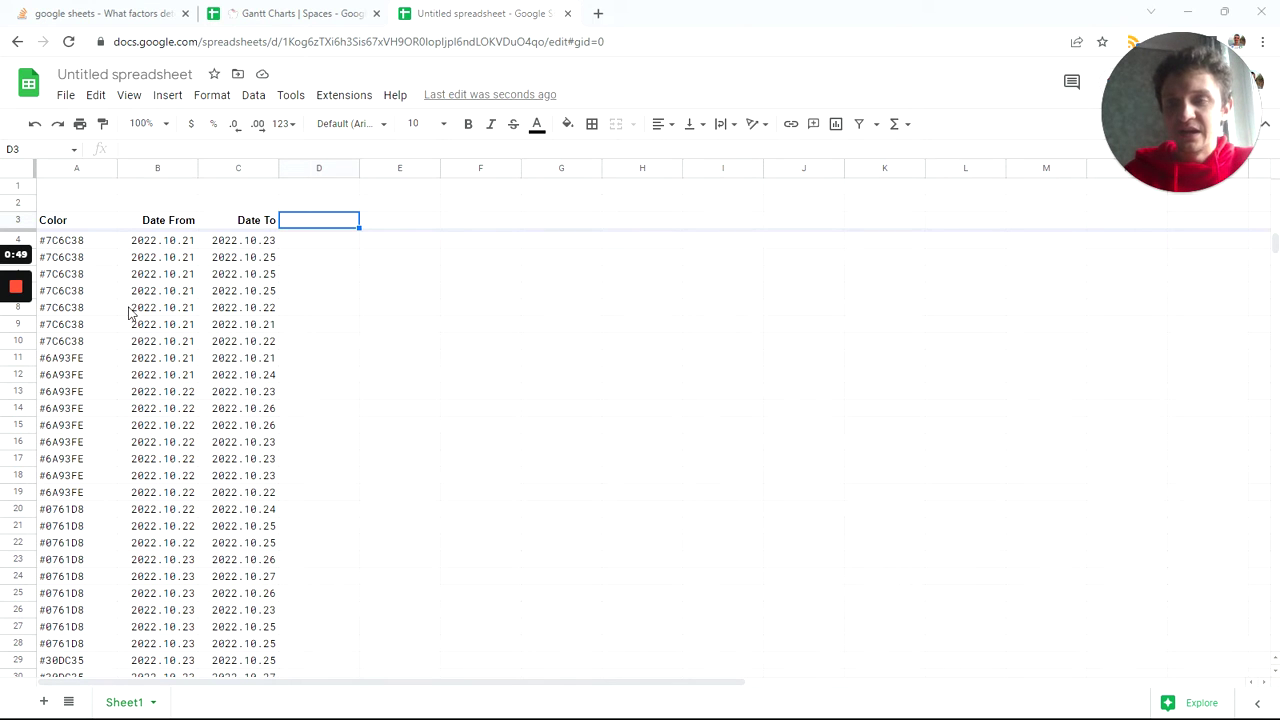
Examine the Color column of the untitled spreadsheet down to its last data row
click(100, 265)
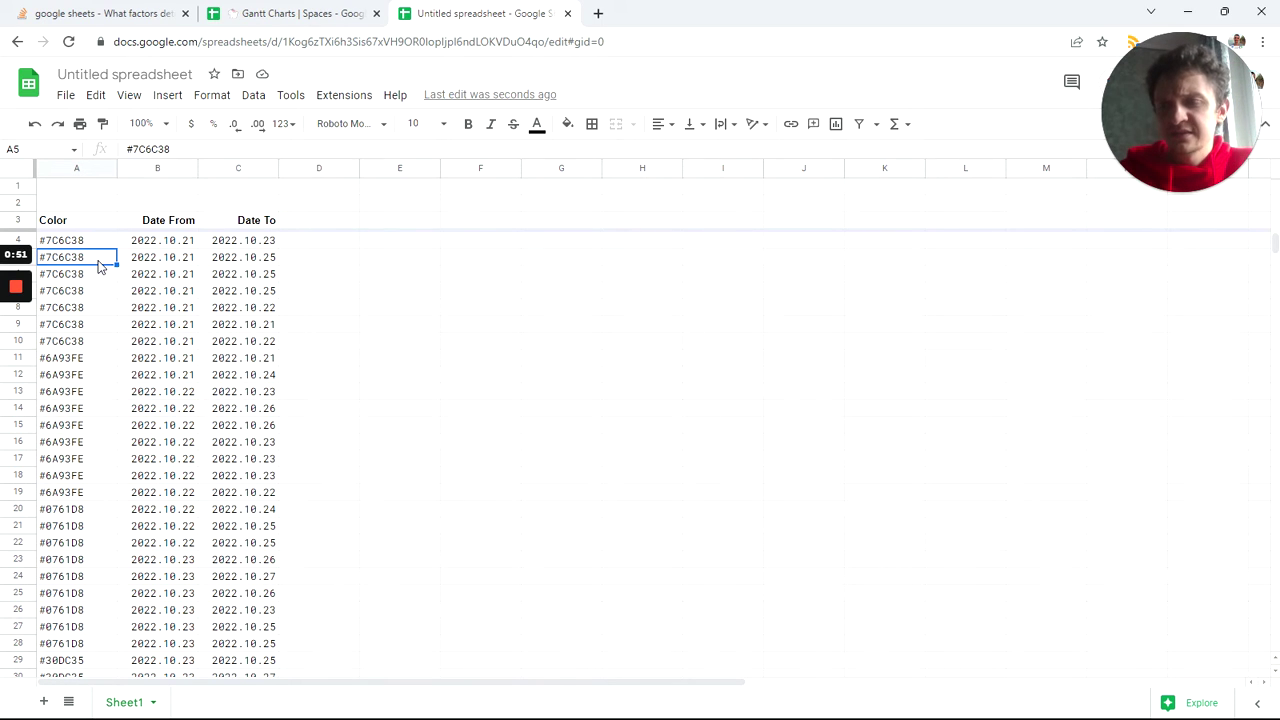
key(ctrl+Down)
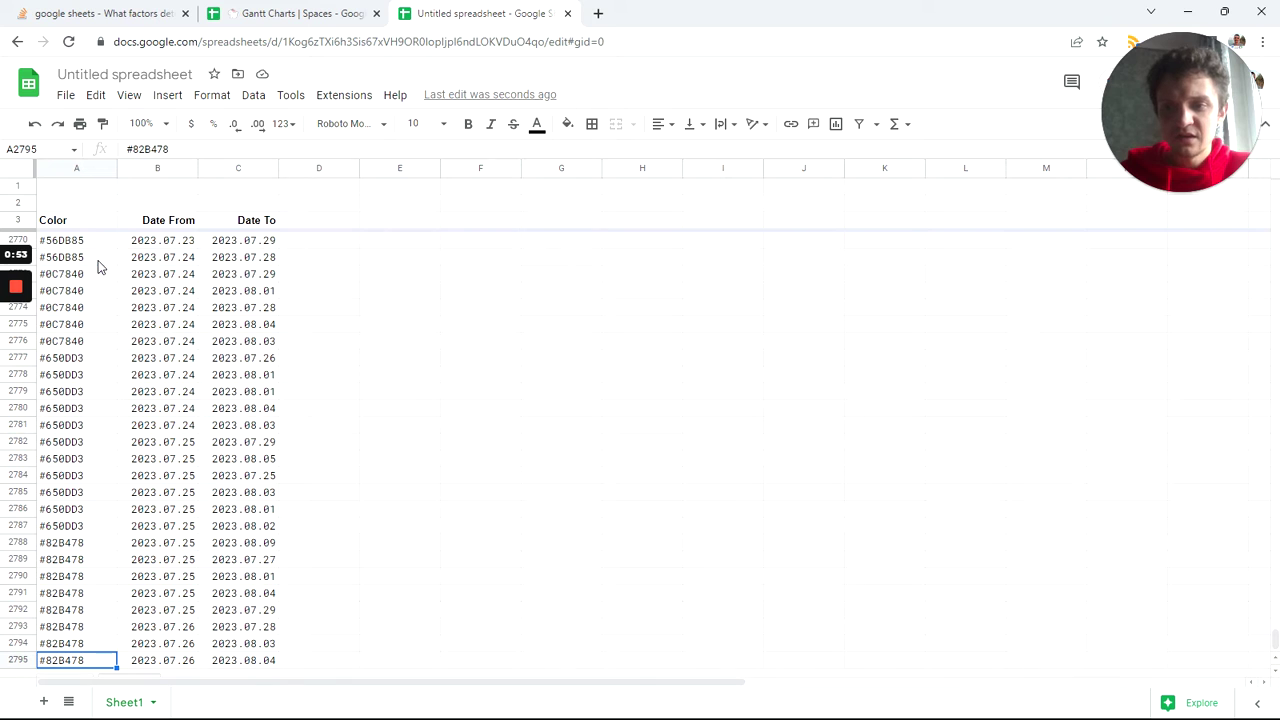
scroll(208, 440, down, 2)
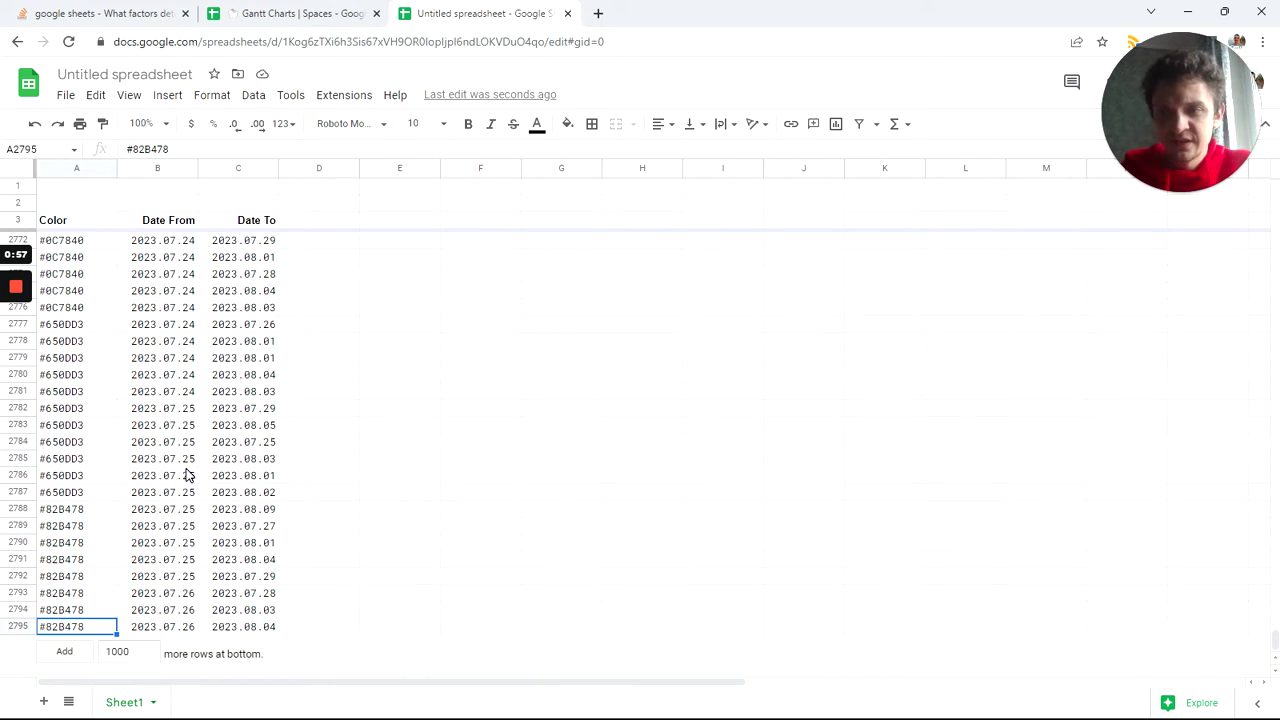
scroll(108, 490, up, 5)
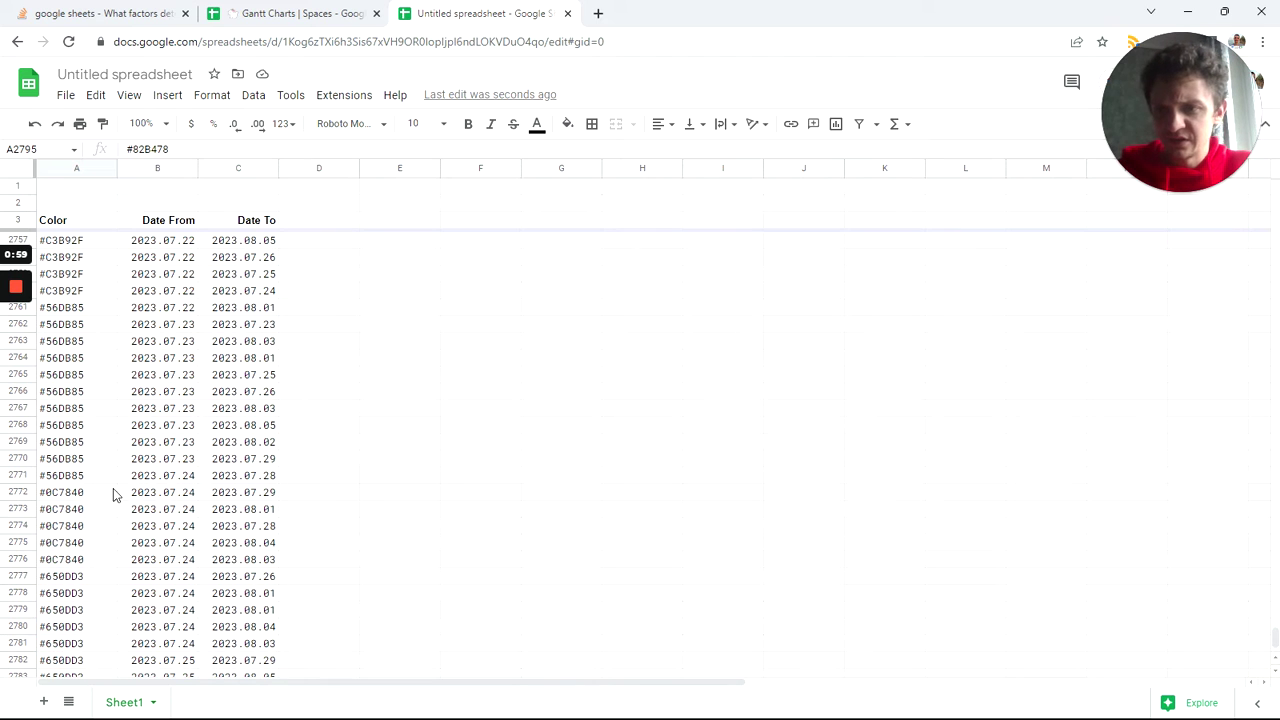
scroll(113, 455, up, 10)
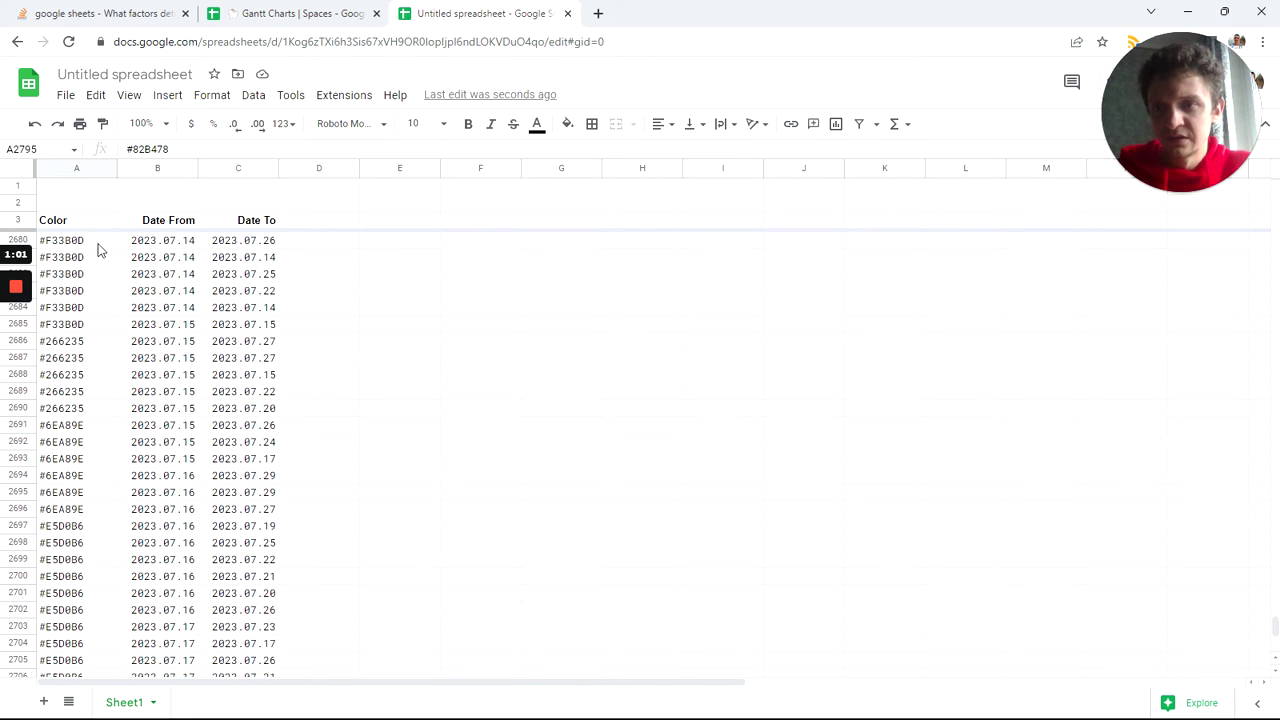
Return to the first data row and examine the Date From and Date To columns, following Date From to its last row
click(87, 226)
key(Down)
key(Right)
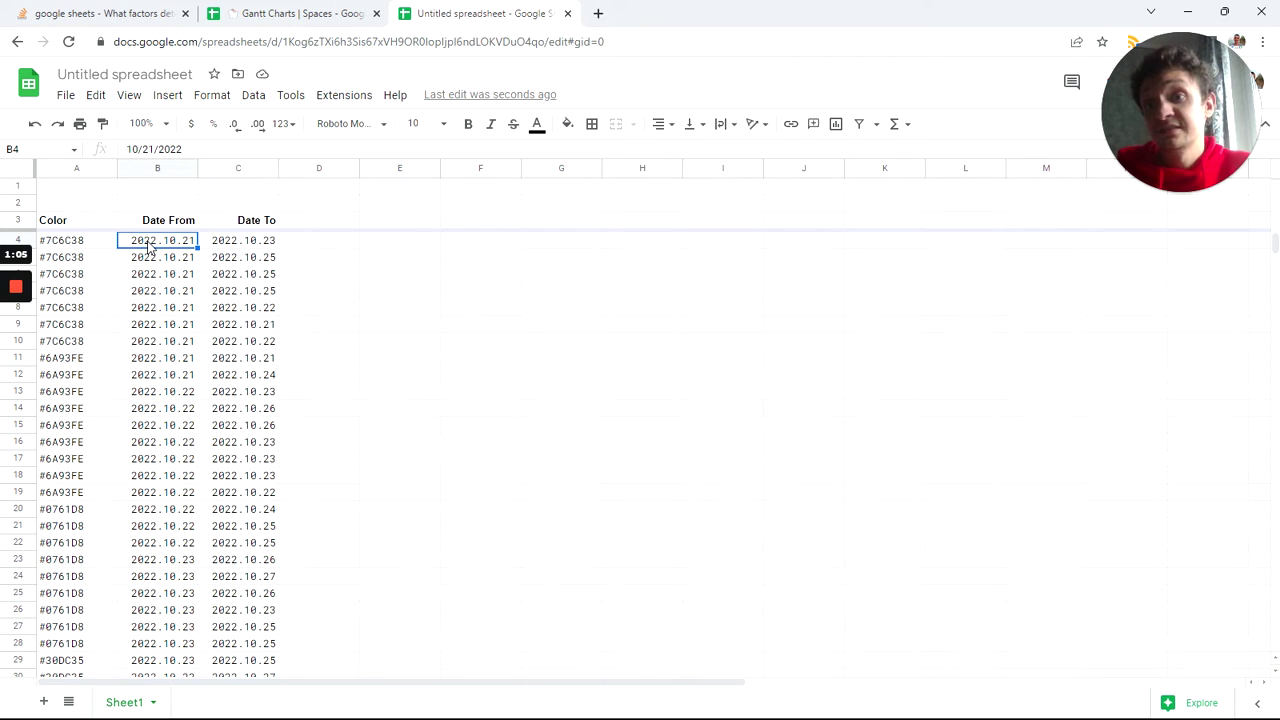
click(259, 246)
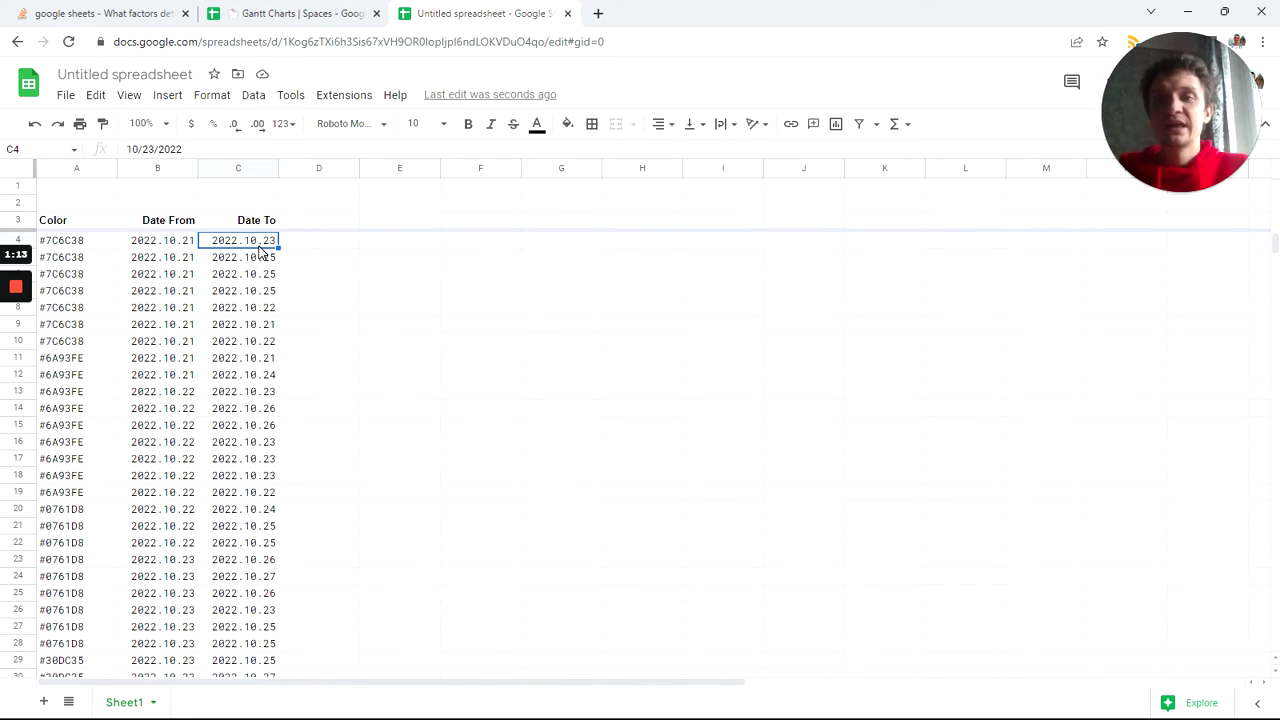
click(171, 262)
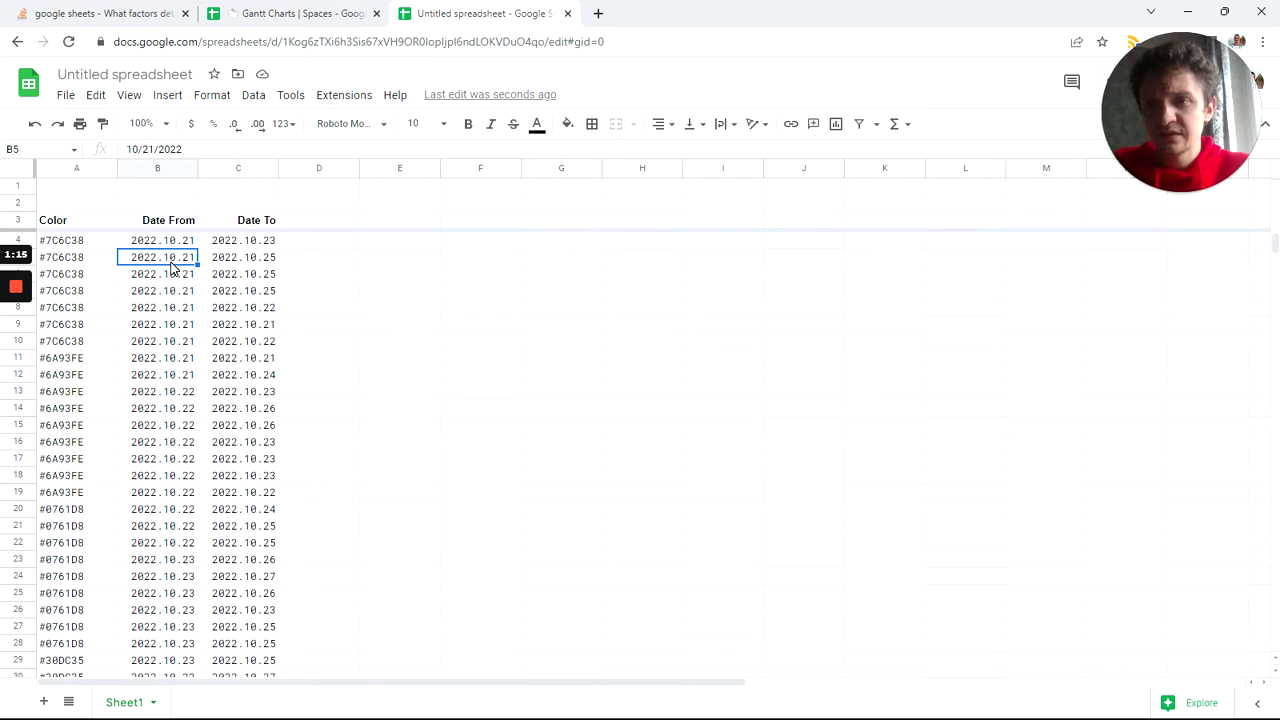
key(ctrl+Down)
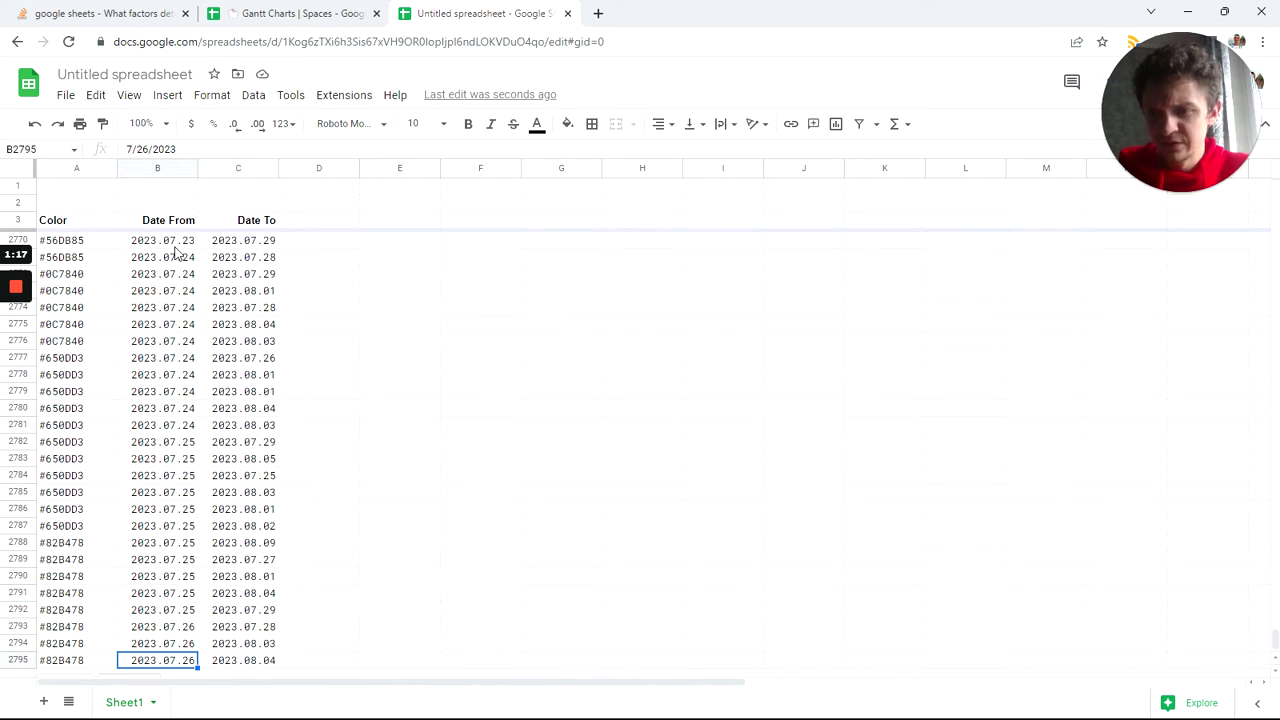
click(268, 227)
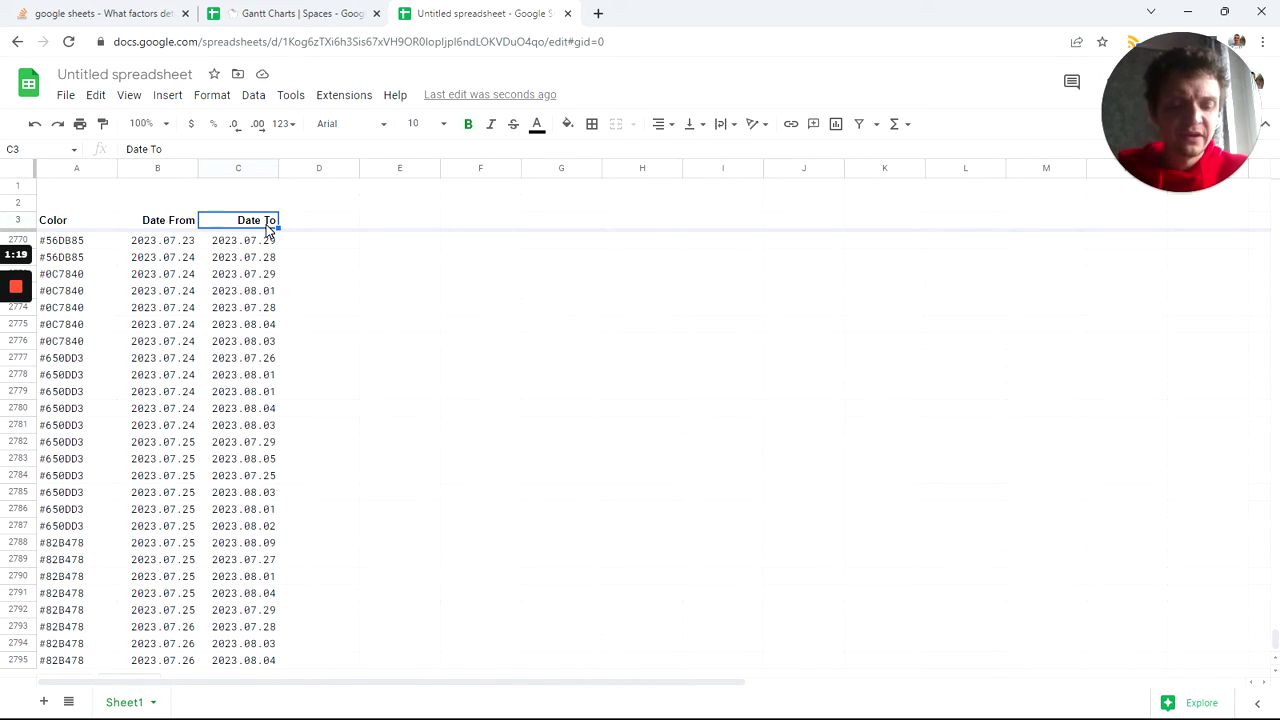
key(Down)
click(322, 224)
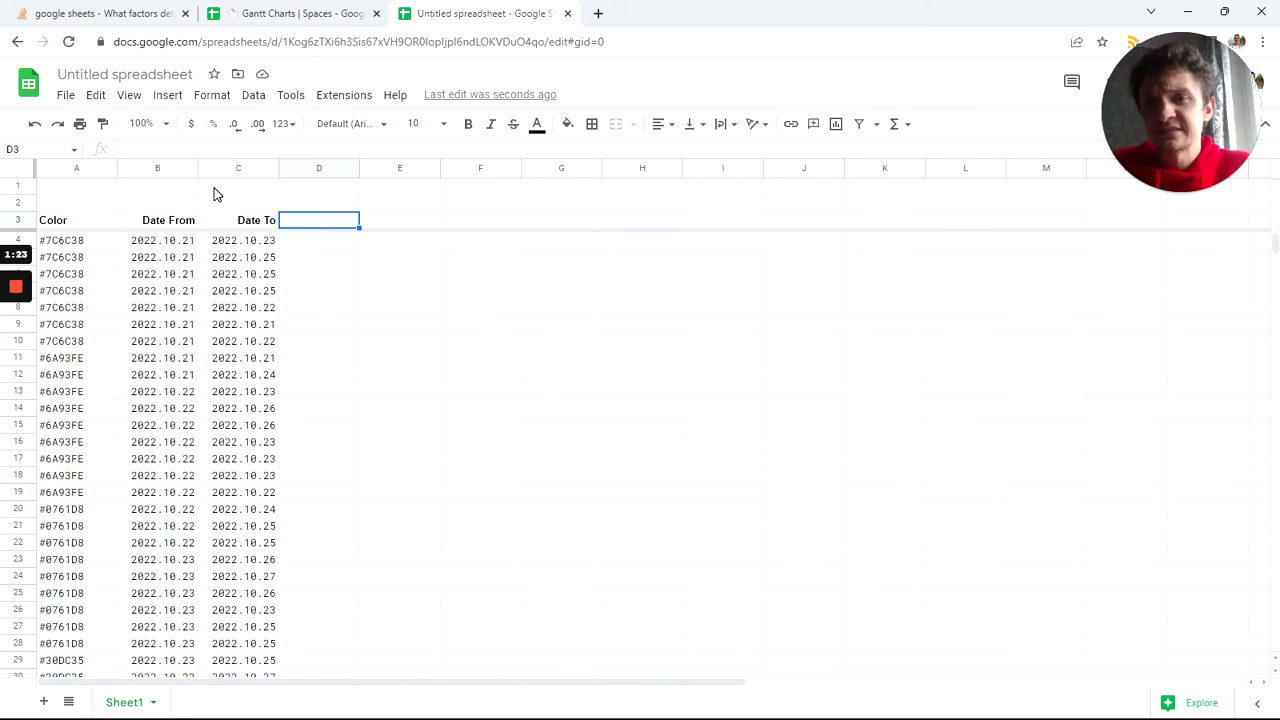
Calculate the earliest start date in D1 with =MIN(B4:B)
click(322, 190)
text(=MIN()
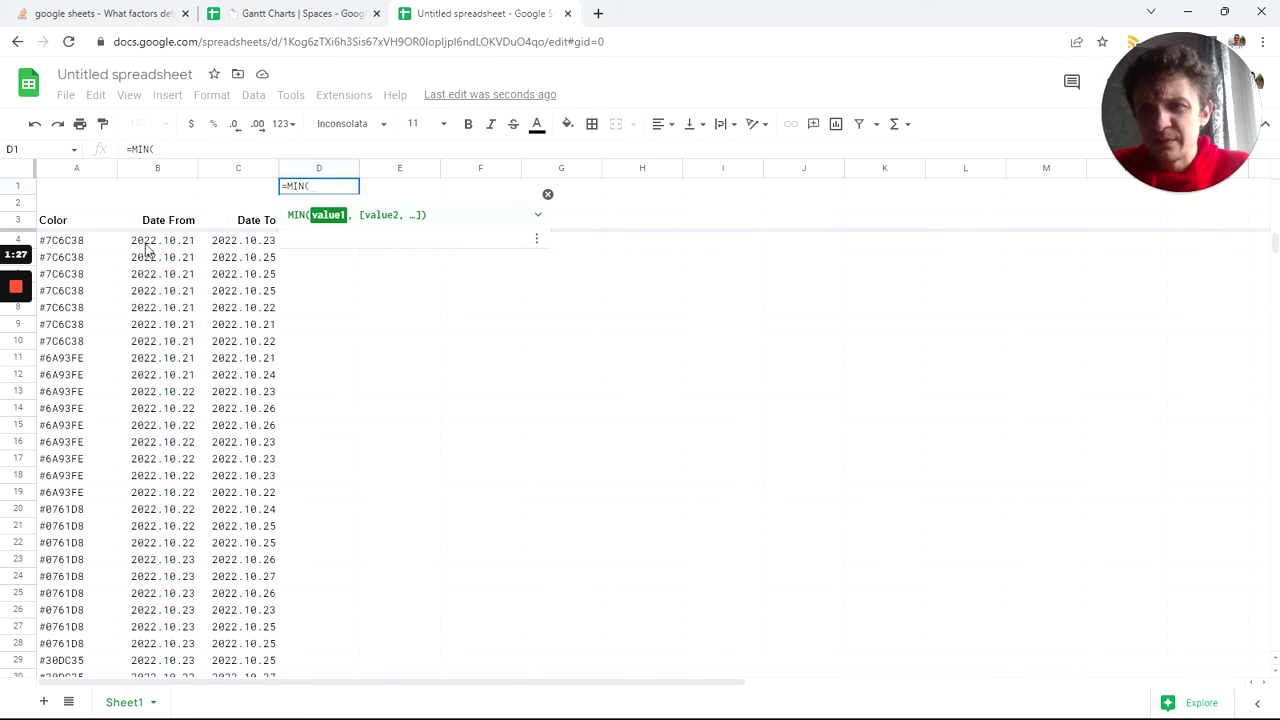
drag(138, 247, 157, 262)
key(BackSpace)
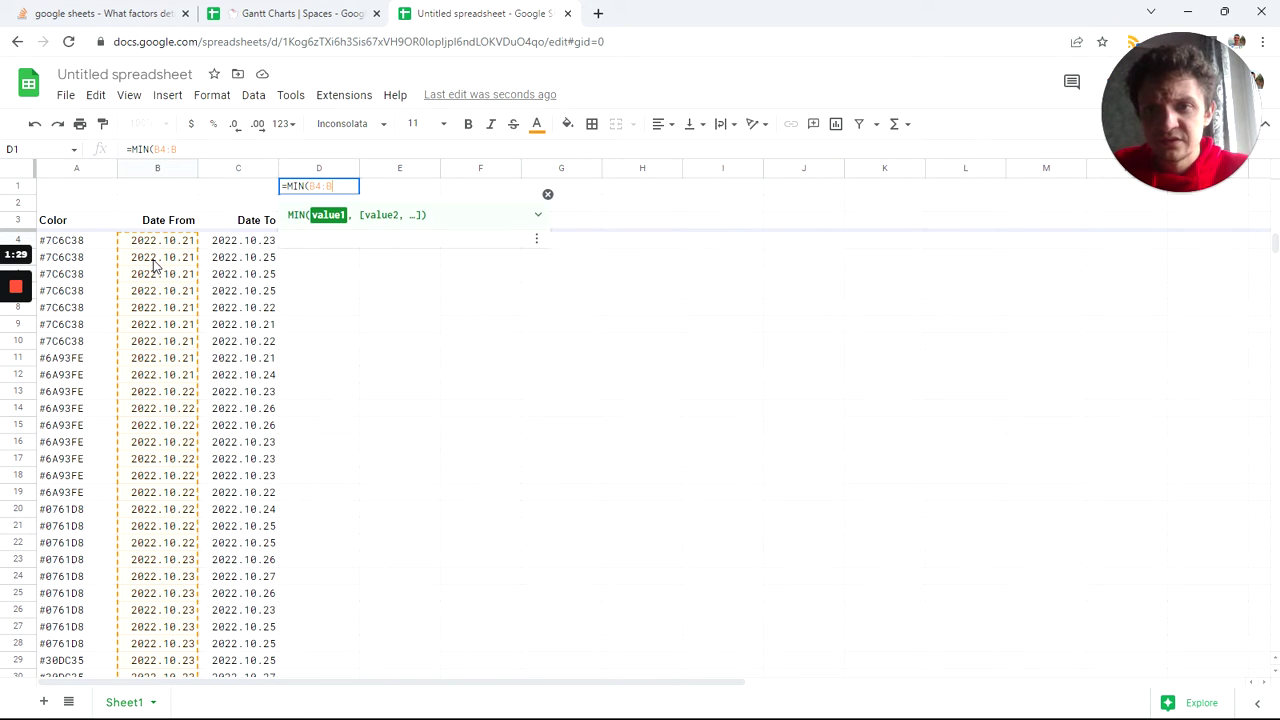
key(Return)
click(338, 187)
Calculate the latest end date in E1 with =MAX(C4:C), so the range starts below the header
click(398, 190)
text(=)
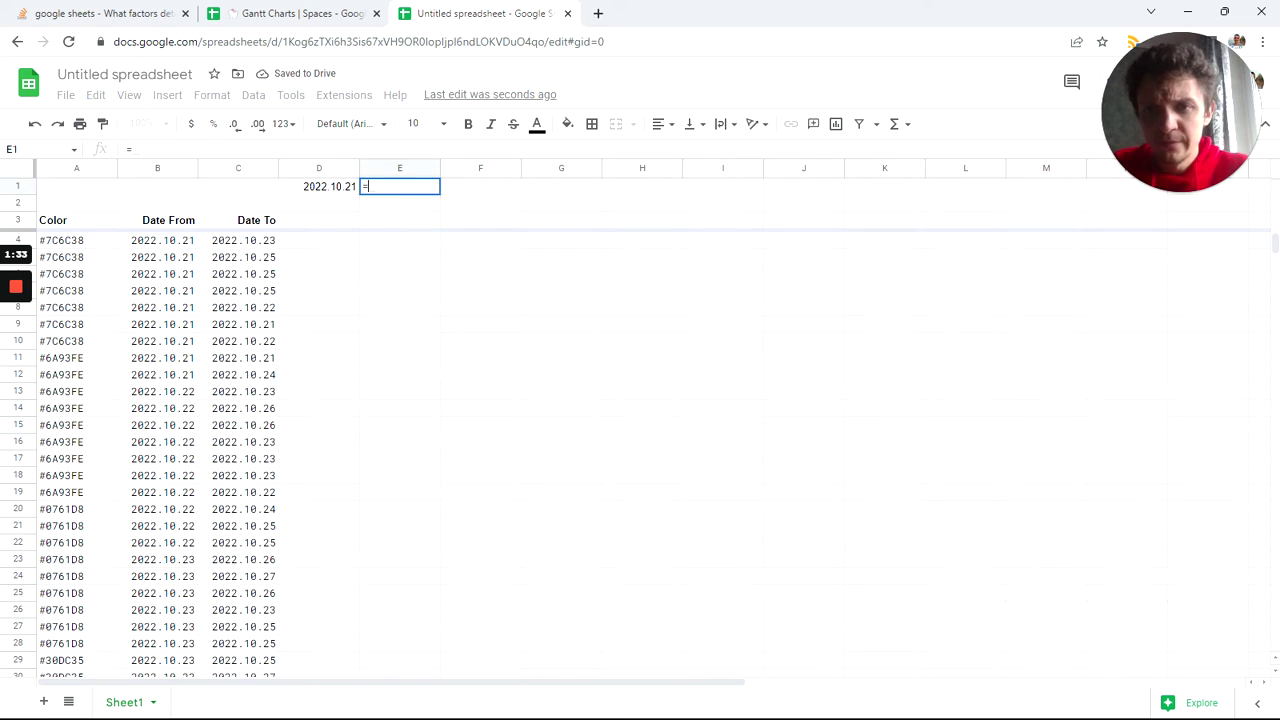
text(MAX()
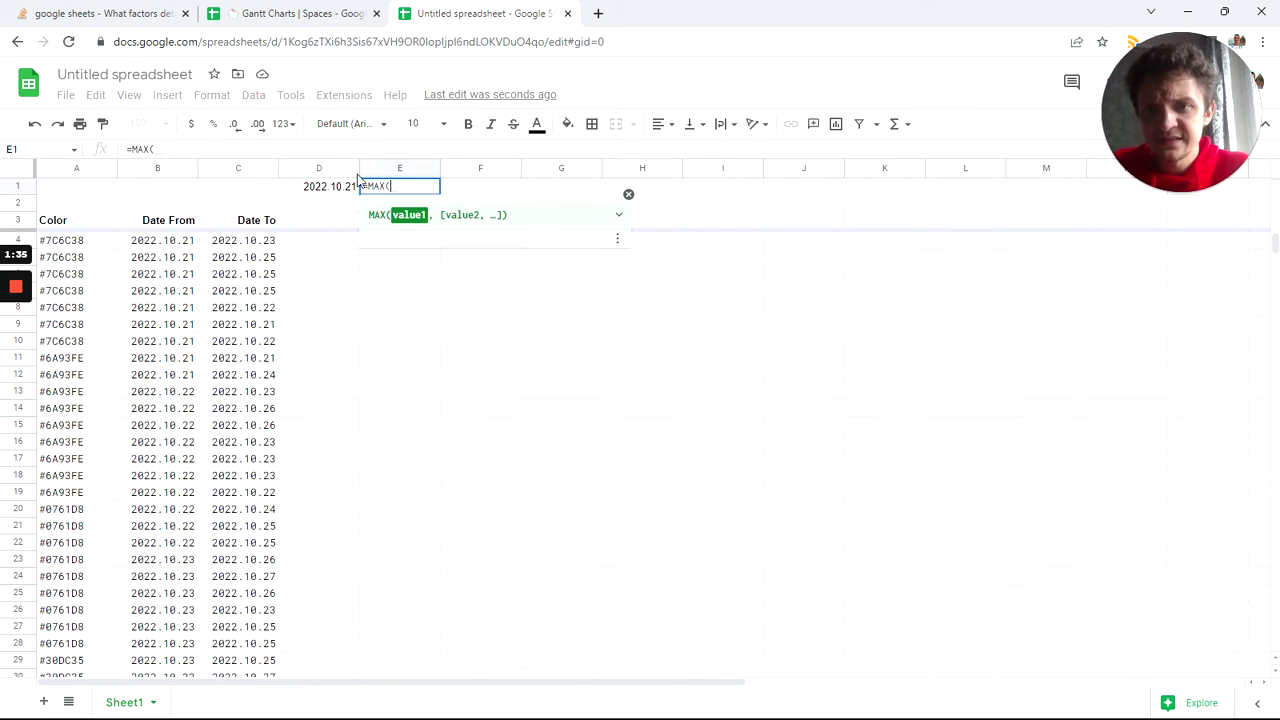
click(241, 175)
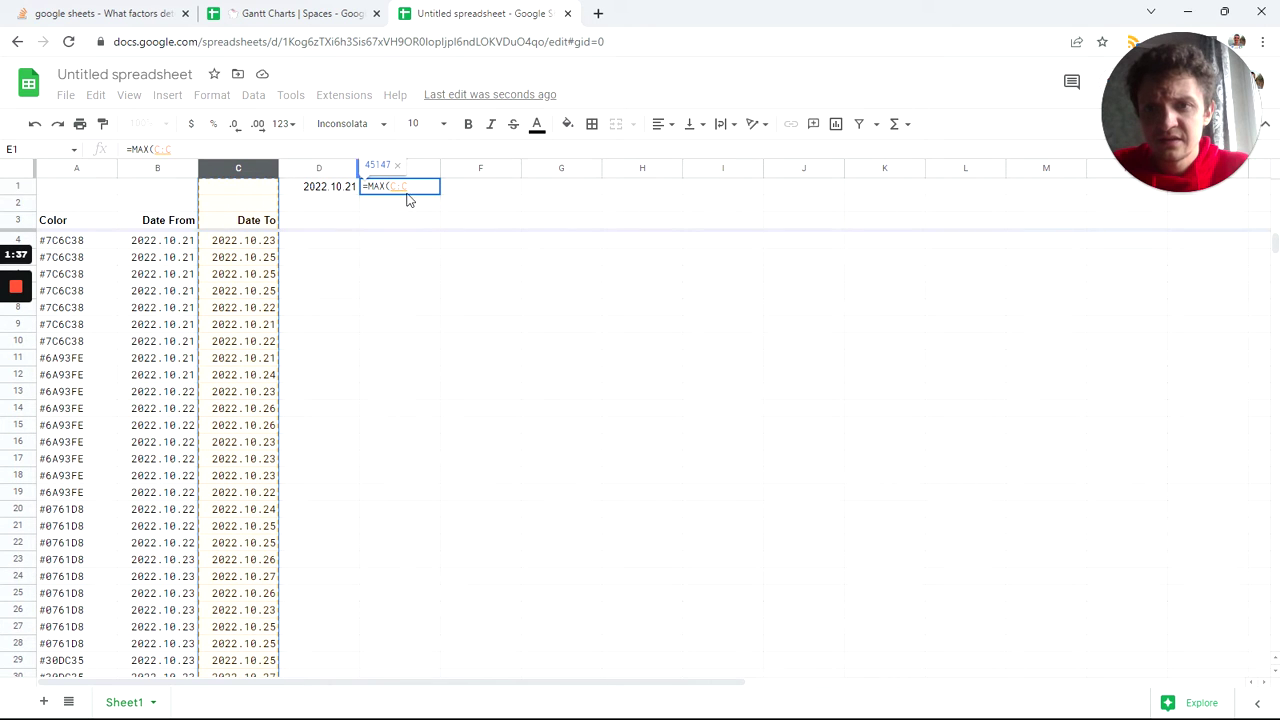
key(Return)
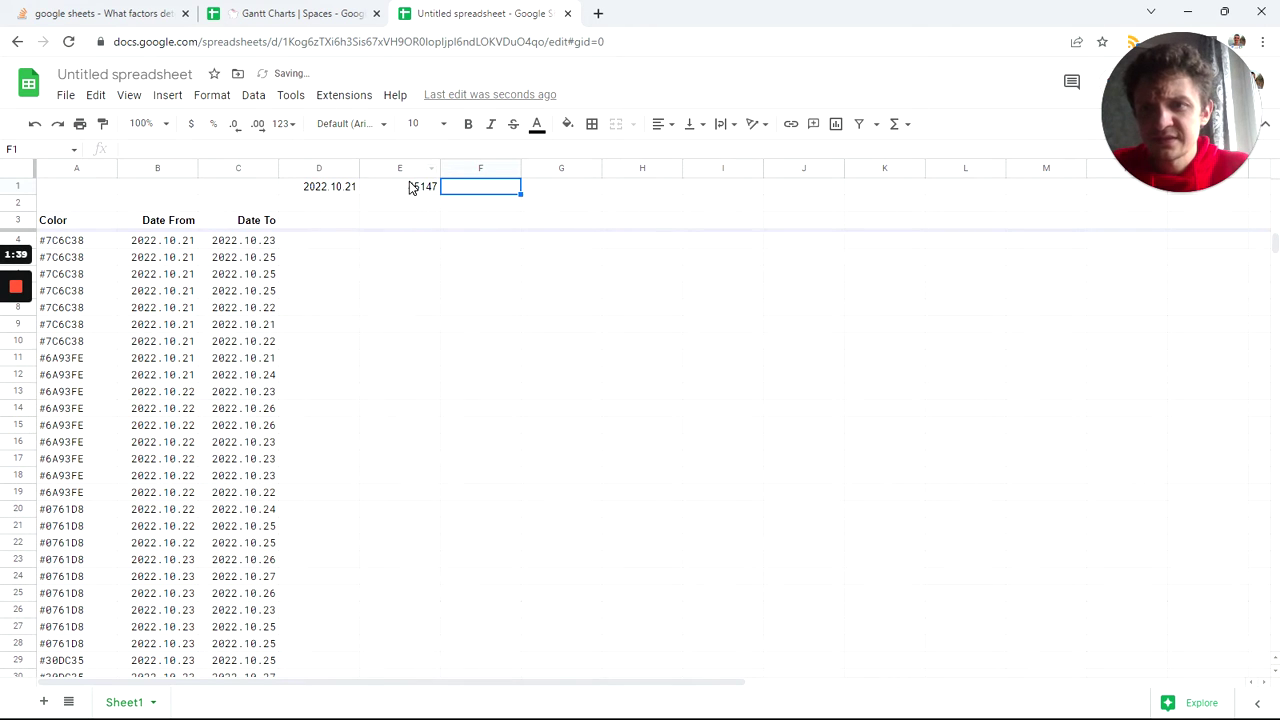
click(155, 149)
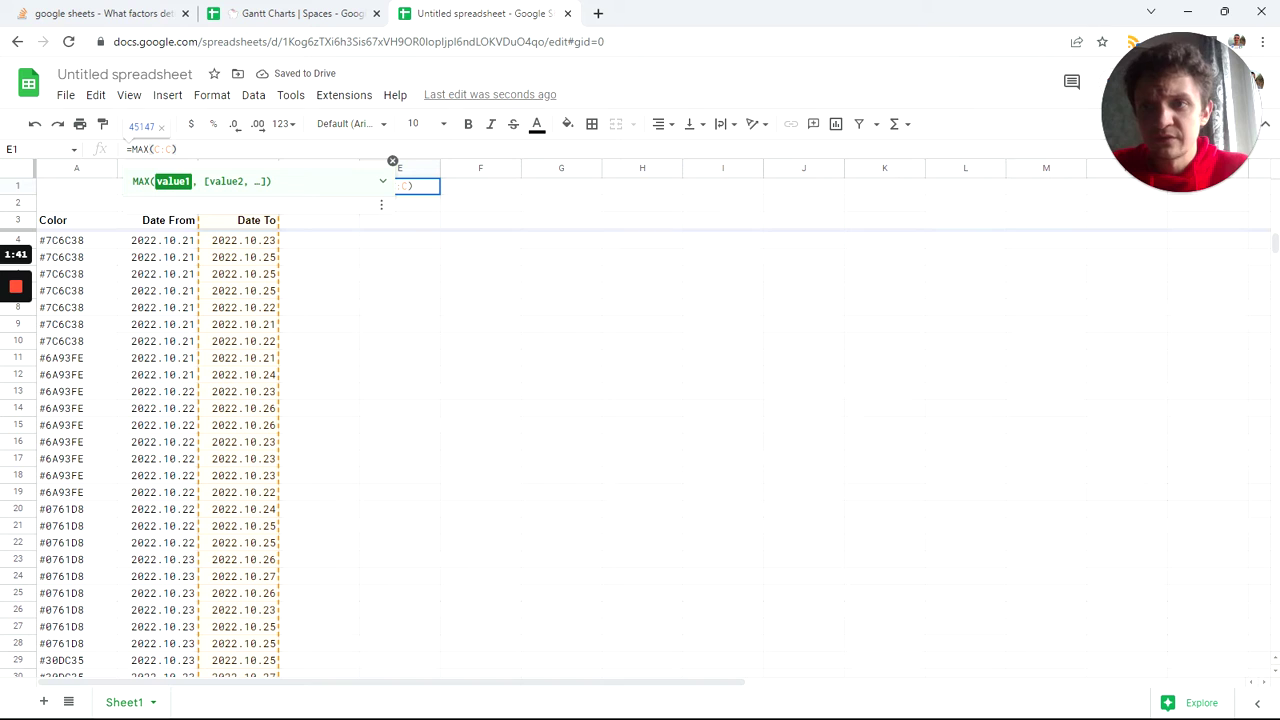
text(4)
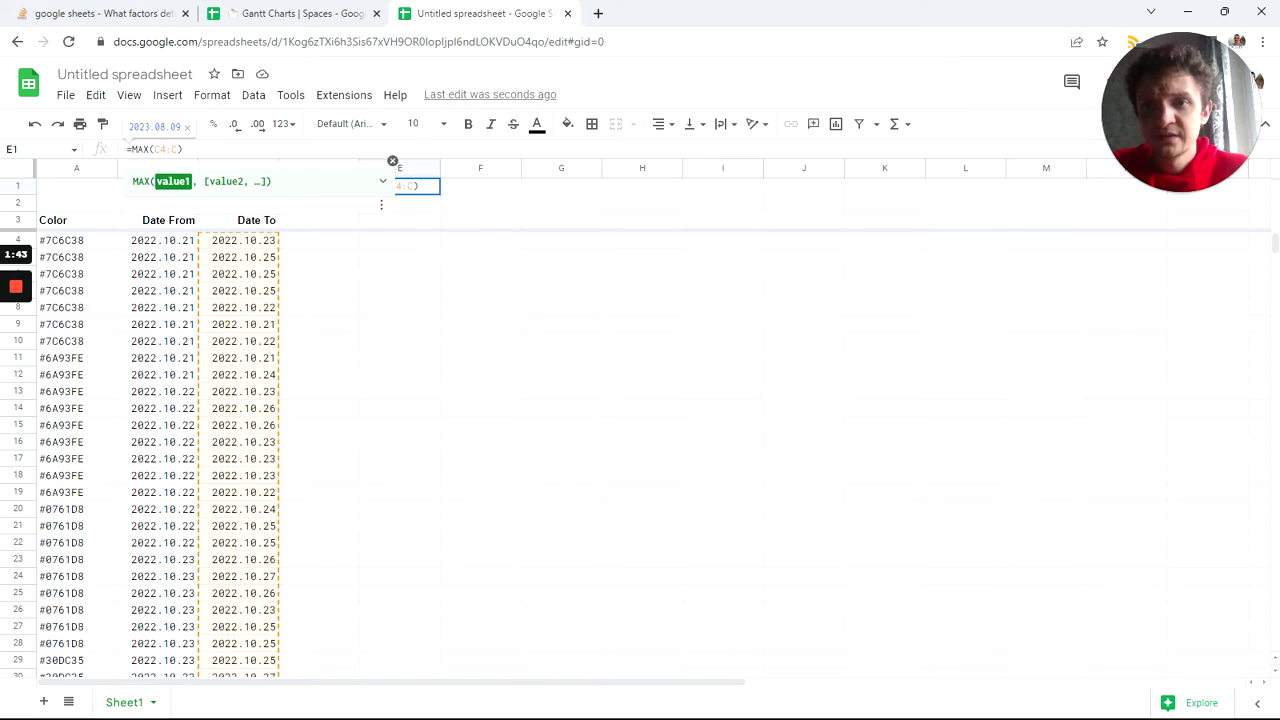
key(Return)
Calculate the number of days between the two dates in F1 with =E1-D1
click(465, 193)
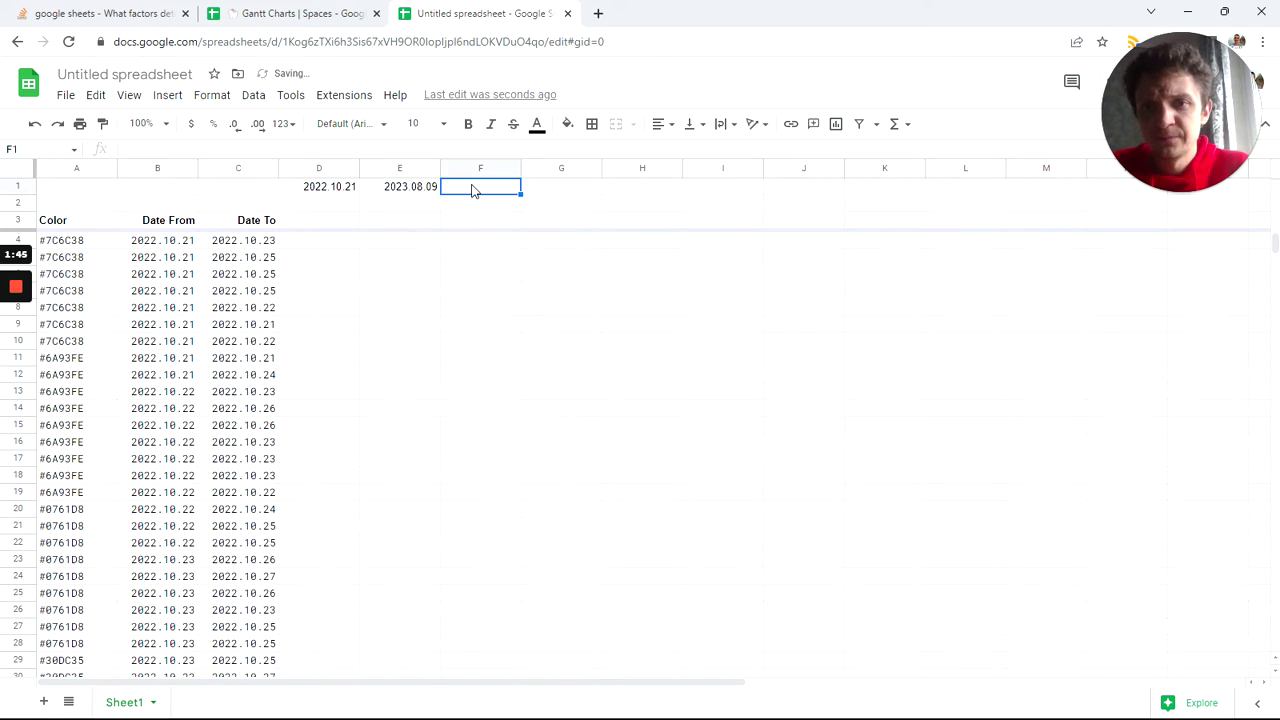
text(=)
click(418, 192)
text(-)
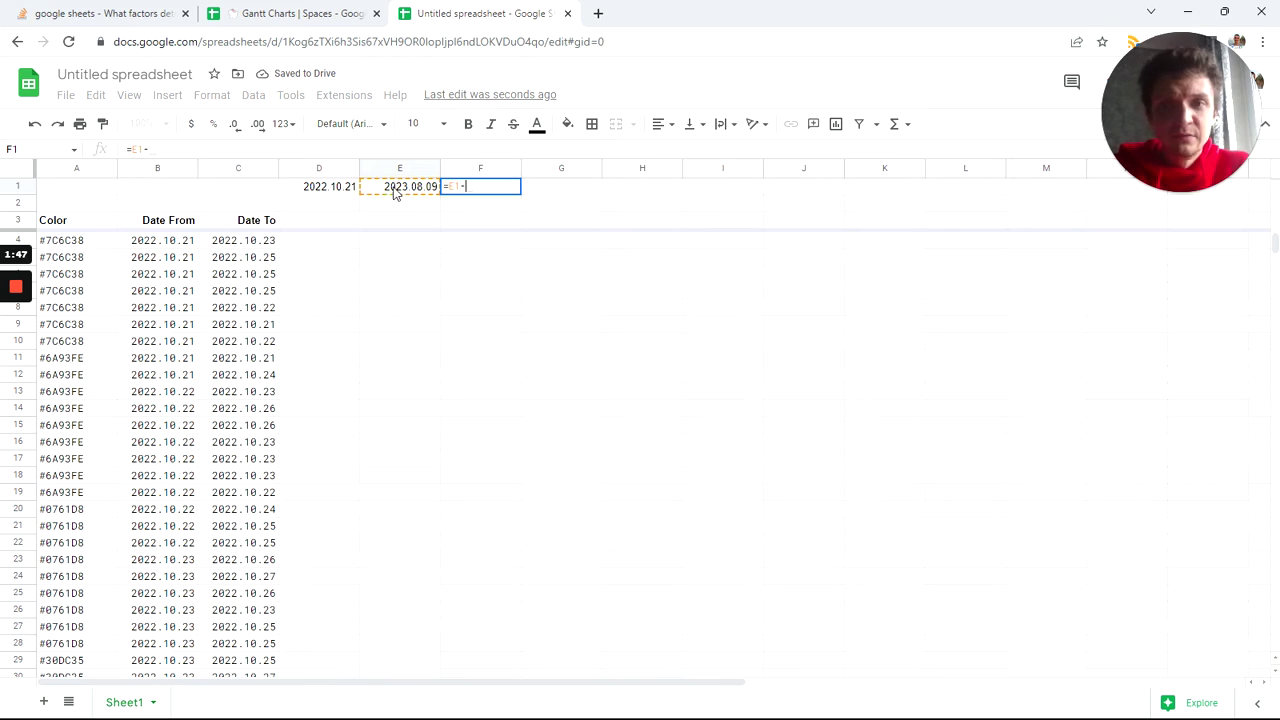
click(342, 190)
key(Return)
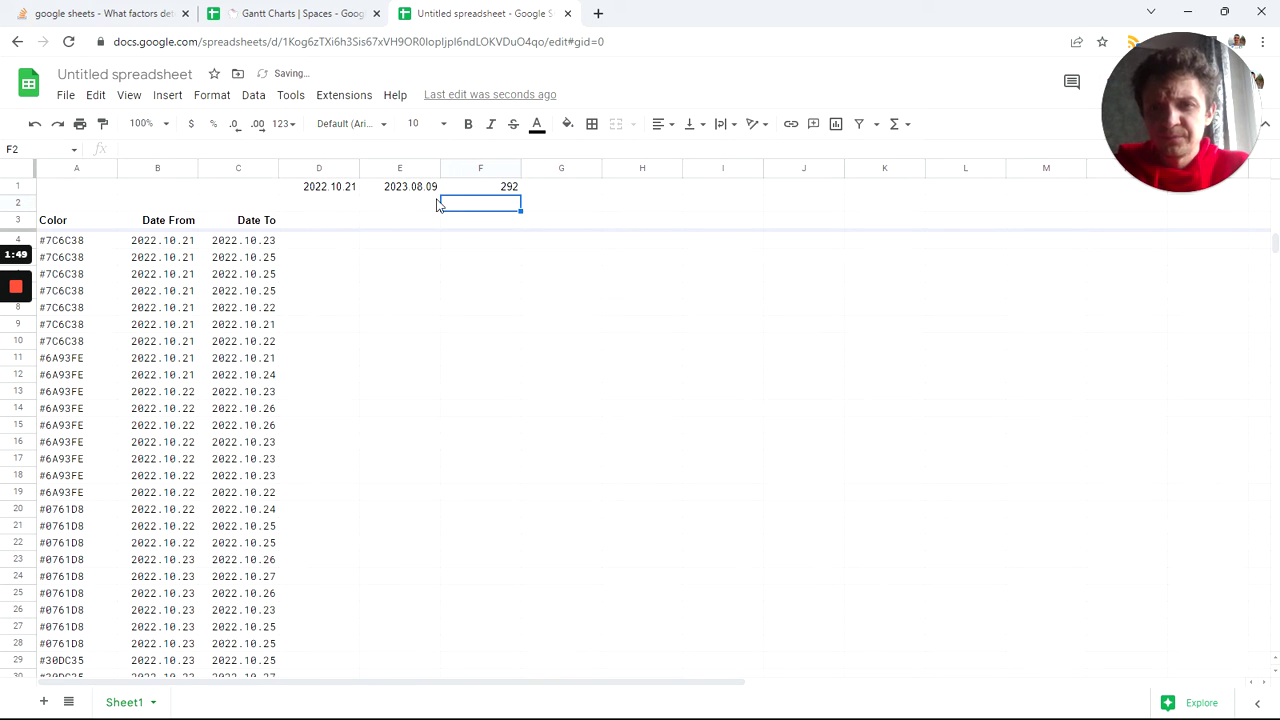
click(490, 191)
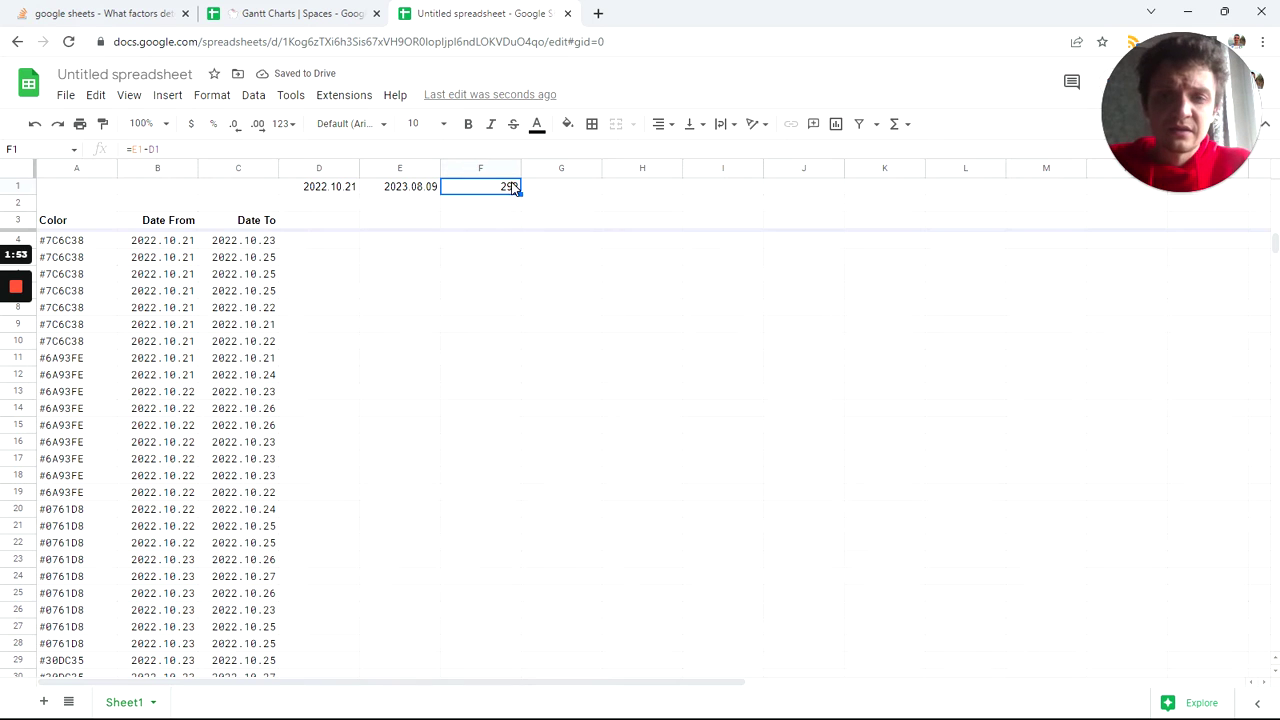
Fill row 3 with a horizontal sequence of day numbers by entering =SEQUENCE(1,300) in D3
click(319, 219)
text(=)
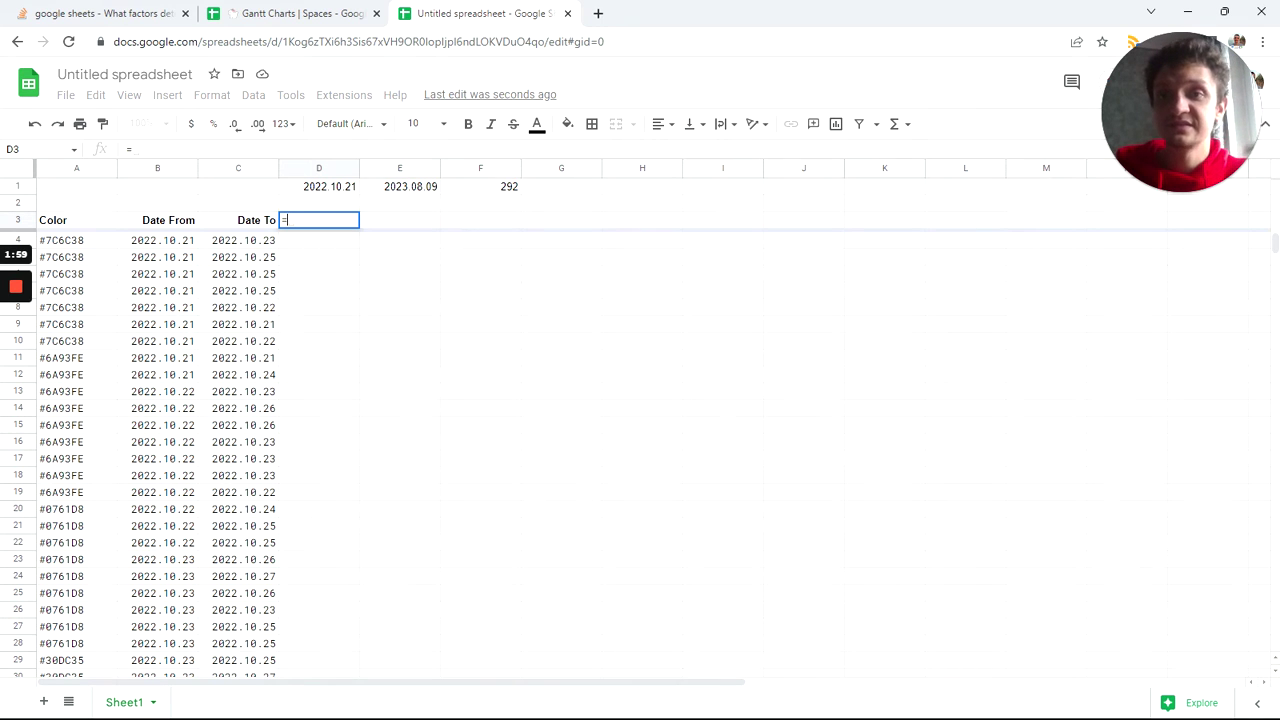
text(SEQUENCE(1,3)
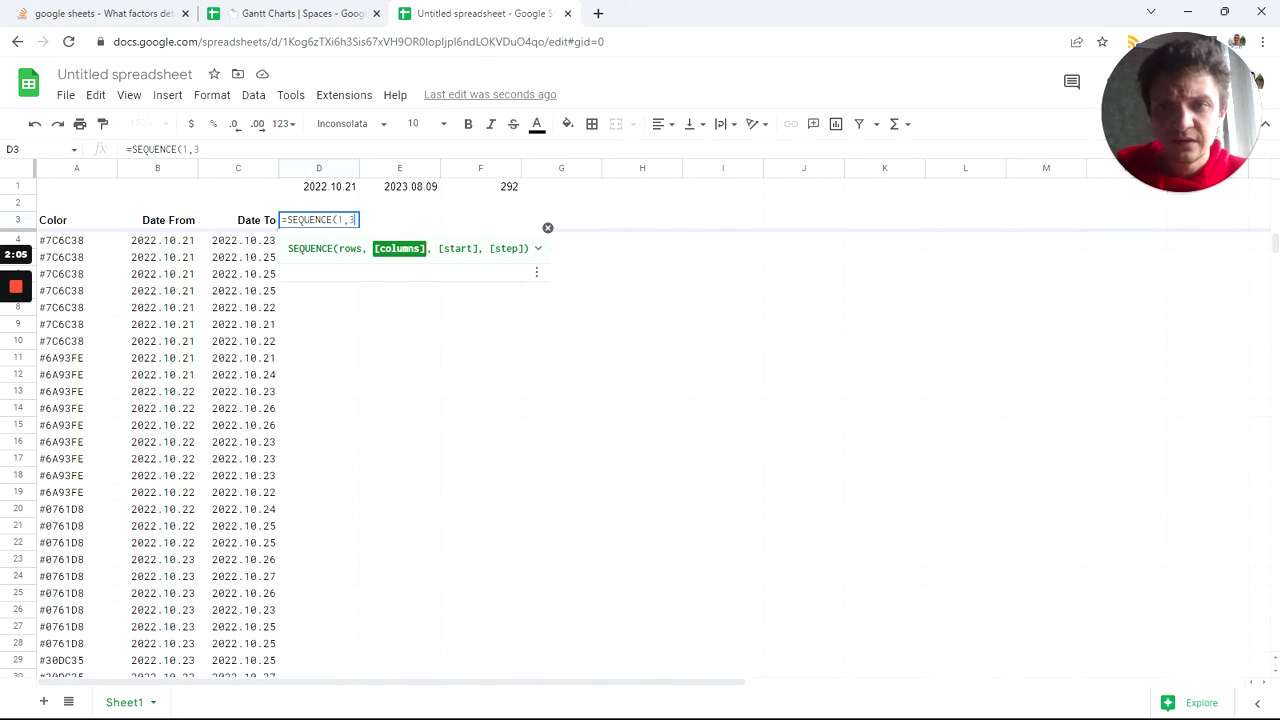
text(00)
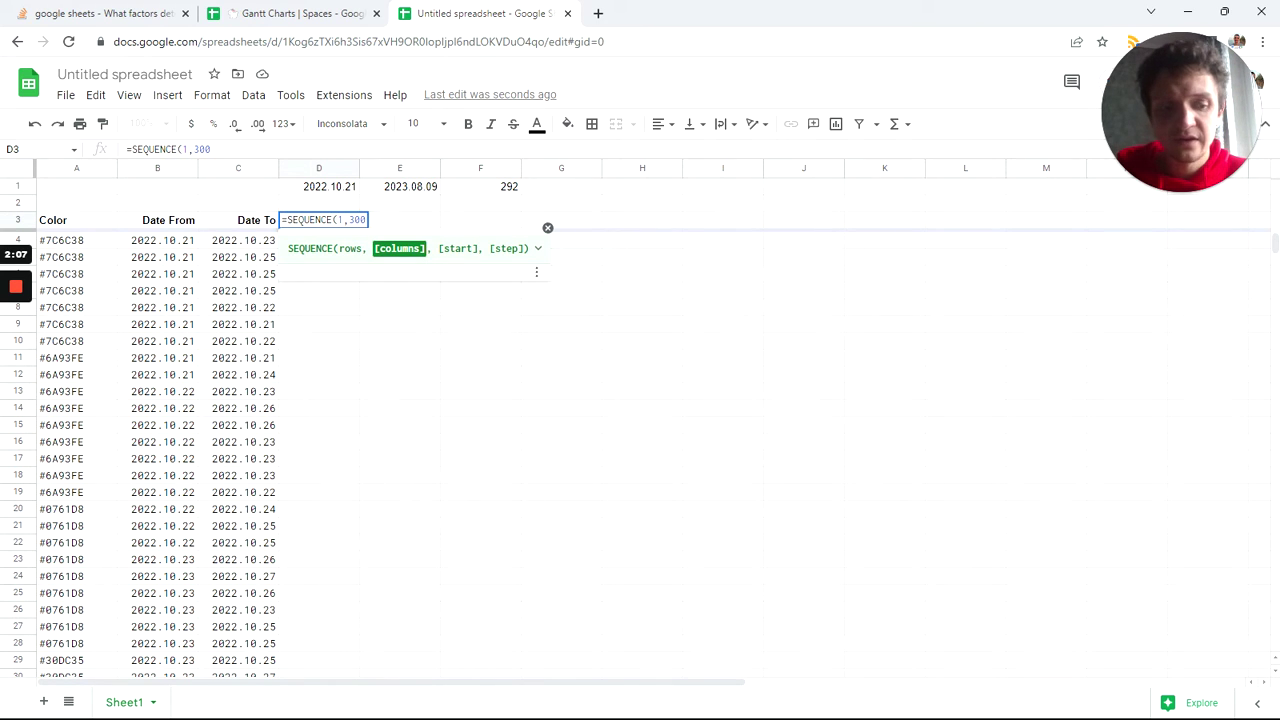
key(Return)
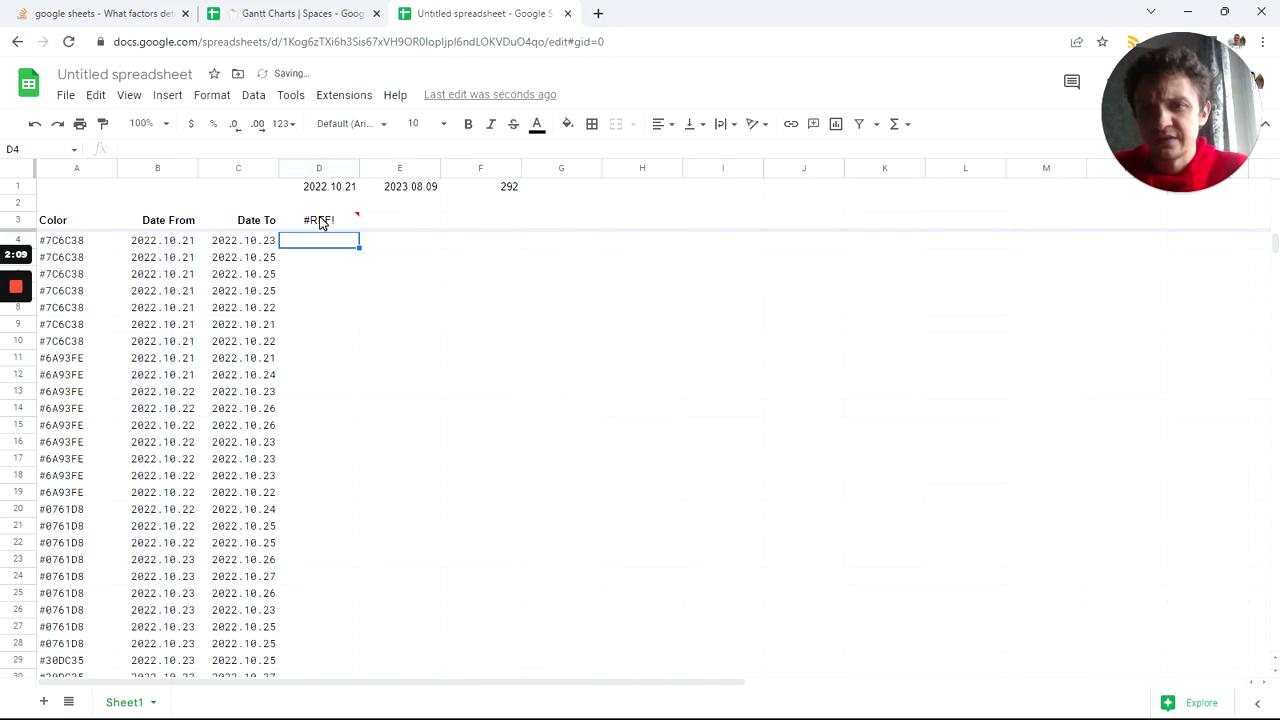
Check the error on the sequence formula in D3 and freeze columns A through C
click(321, 222)
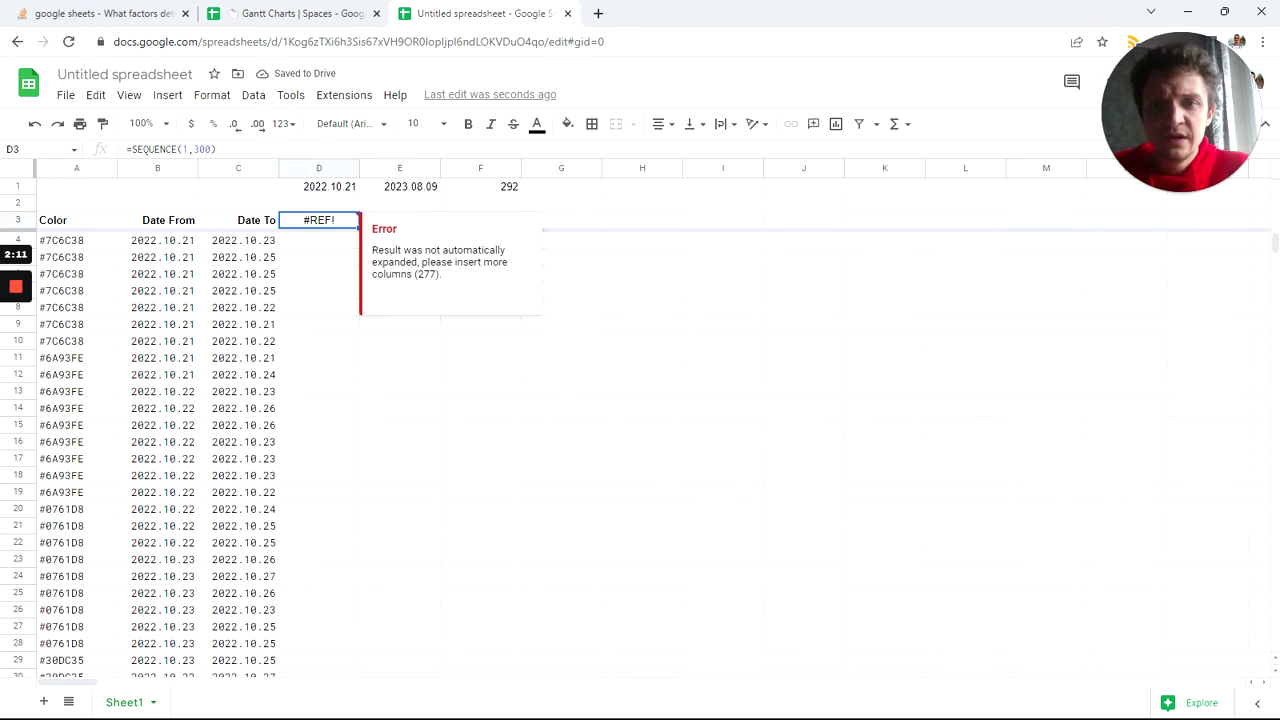
click(268, 292)
drag(278, 168, 282, 168)
Insert three columns to the right of columns KH to KJ so the sequence from D3 has room to expand
click(330, 226)
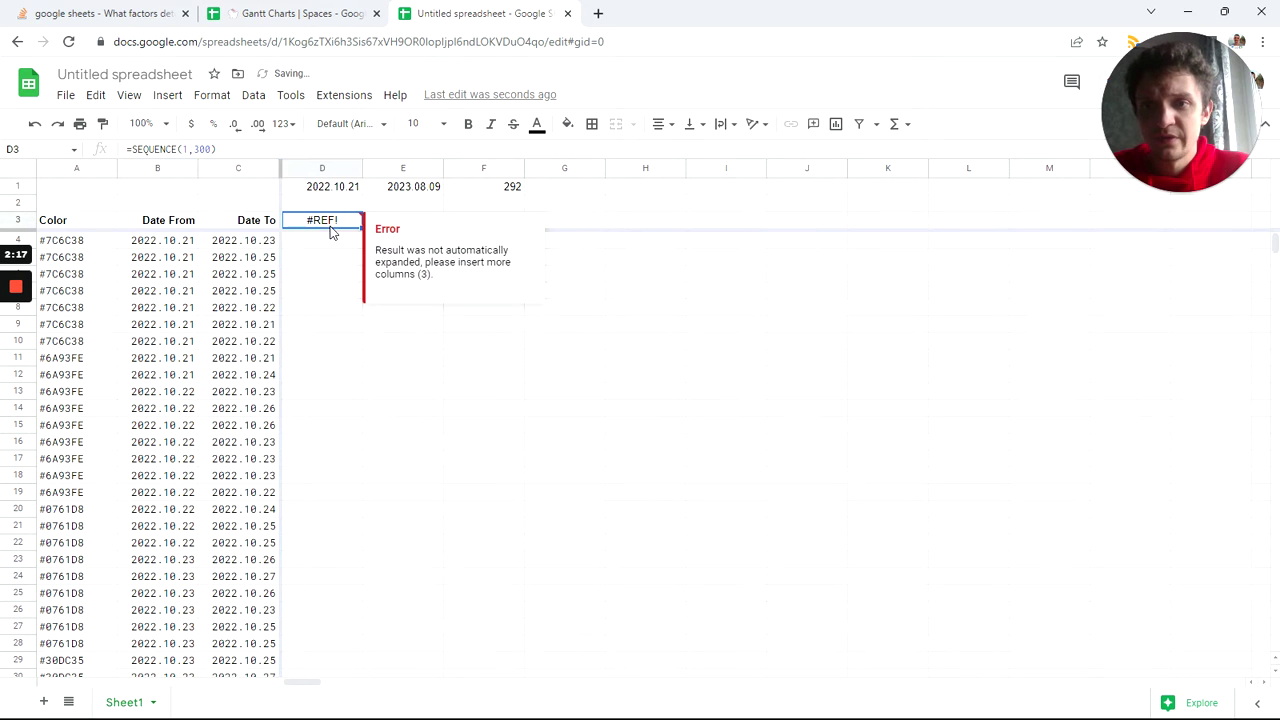
click(317, 310)
click(323, 223)
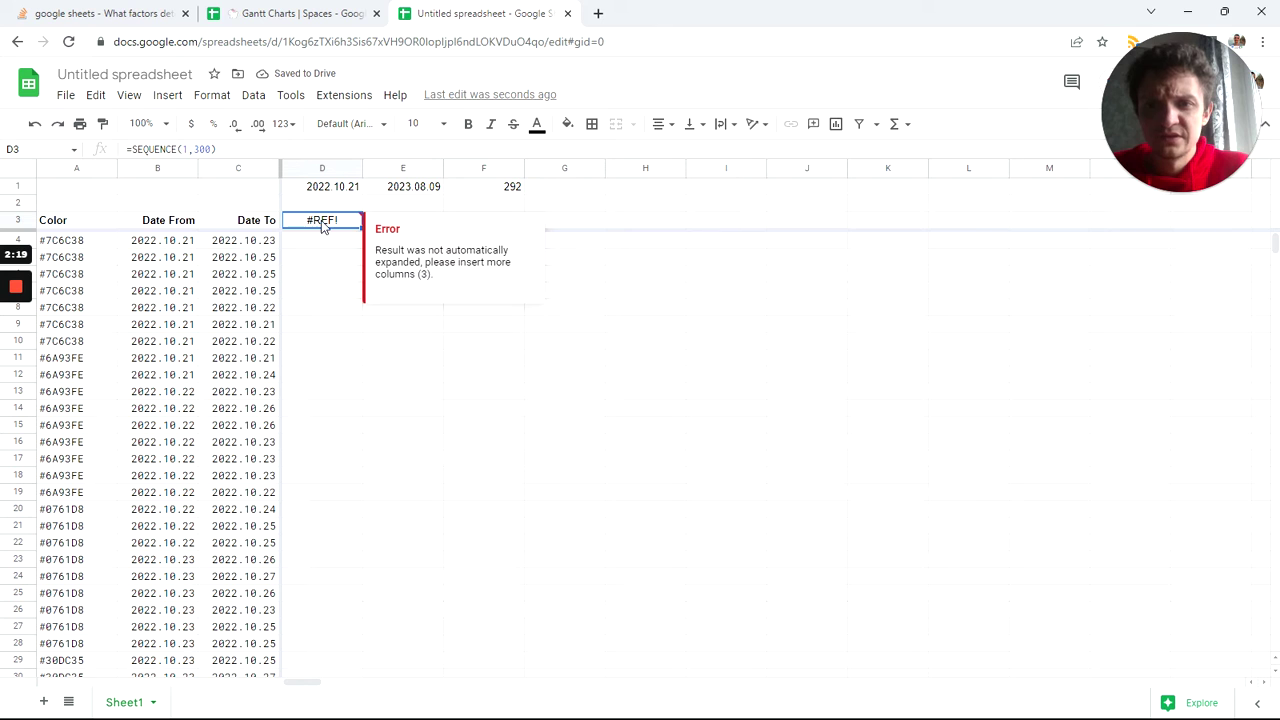
drag(290, 684, 1257, 652)
drag(868, 169, 769, 224)
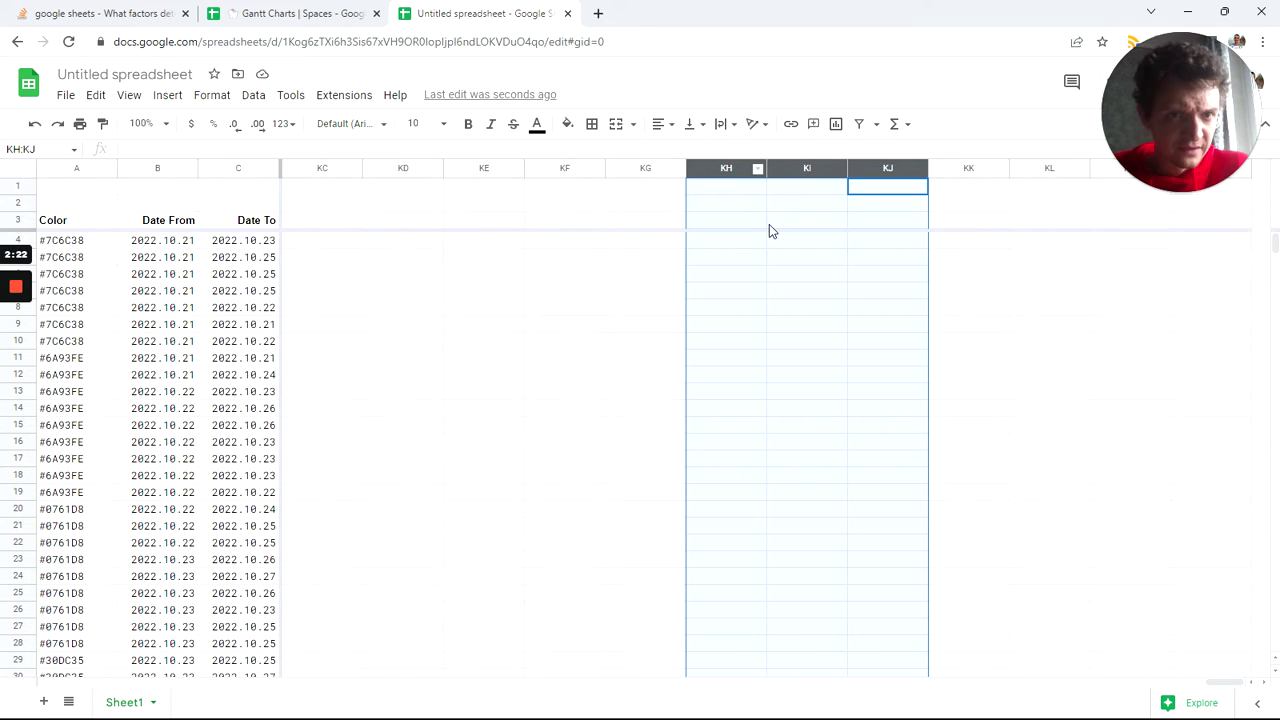
right_click(769, 224)
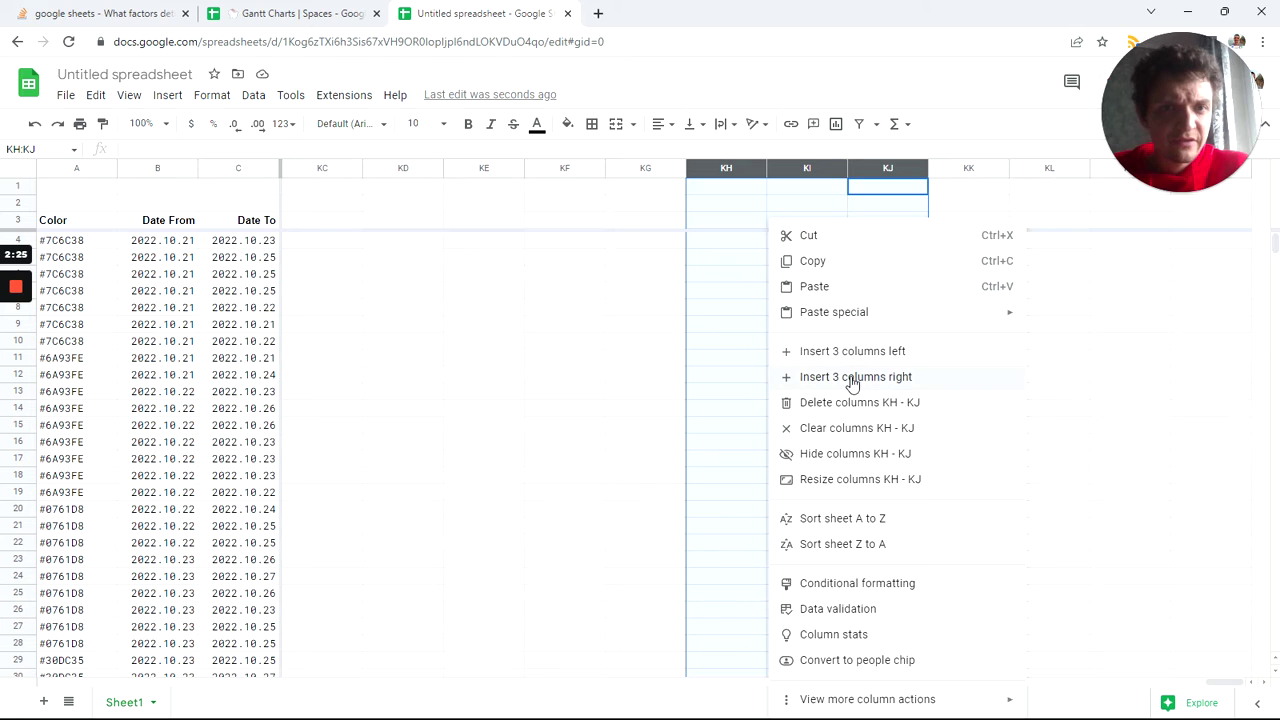
click(852, 383)
click(655, 348)
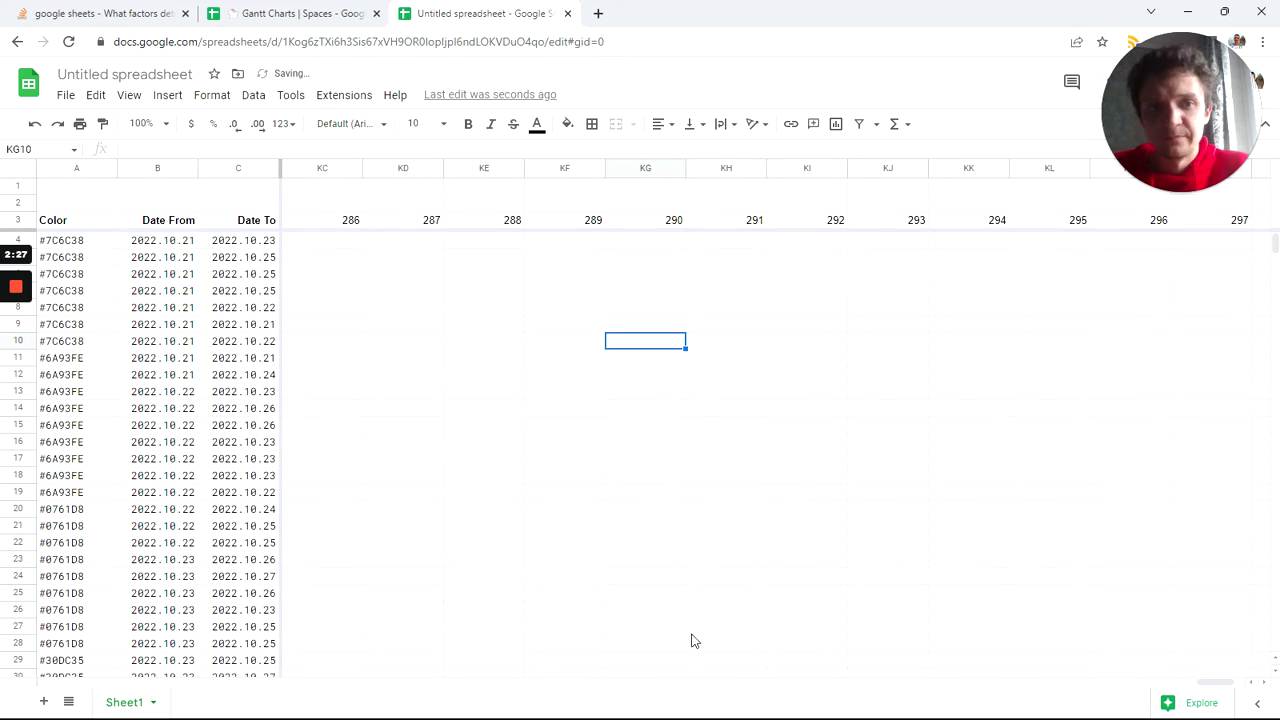
Move the date range calculations from D1:F1 to A1:C1
drag(1226, 688, 262, 690)
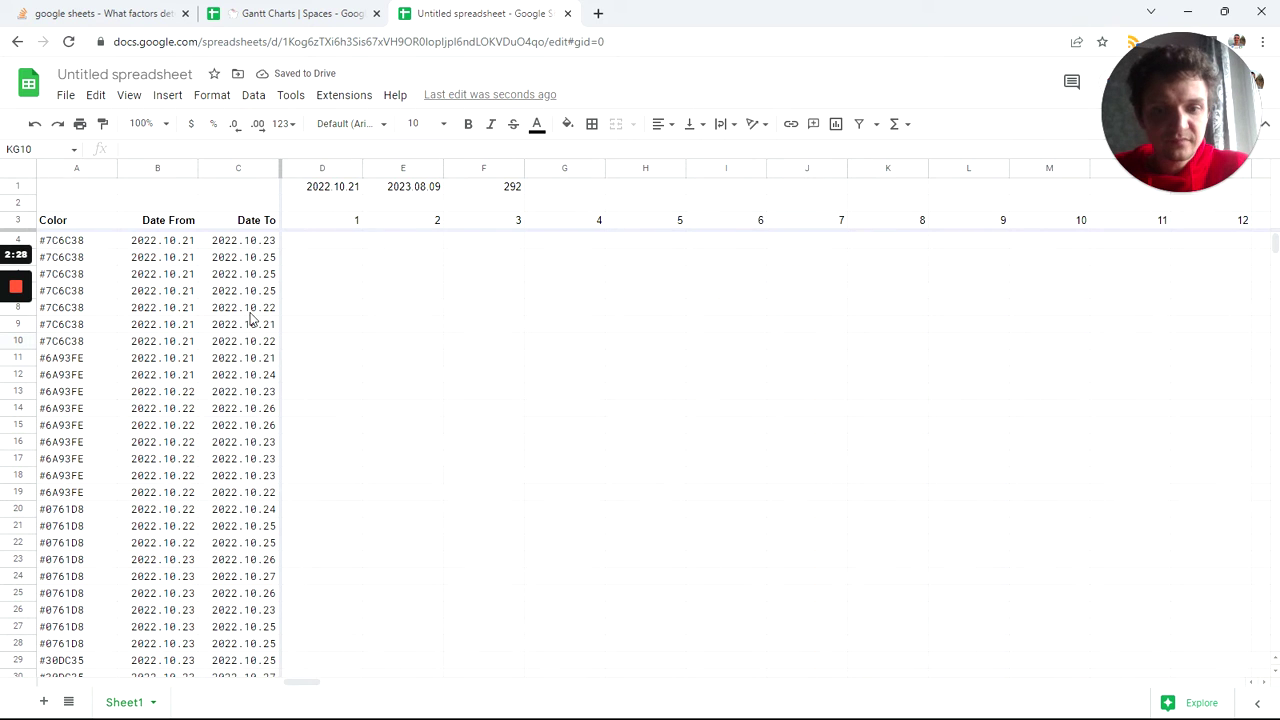
drag(341, 190, 500, 187)
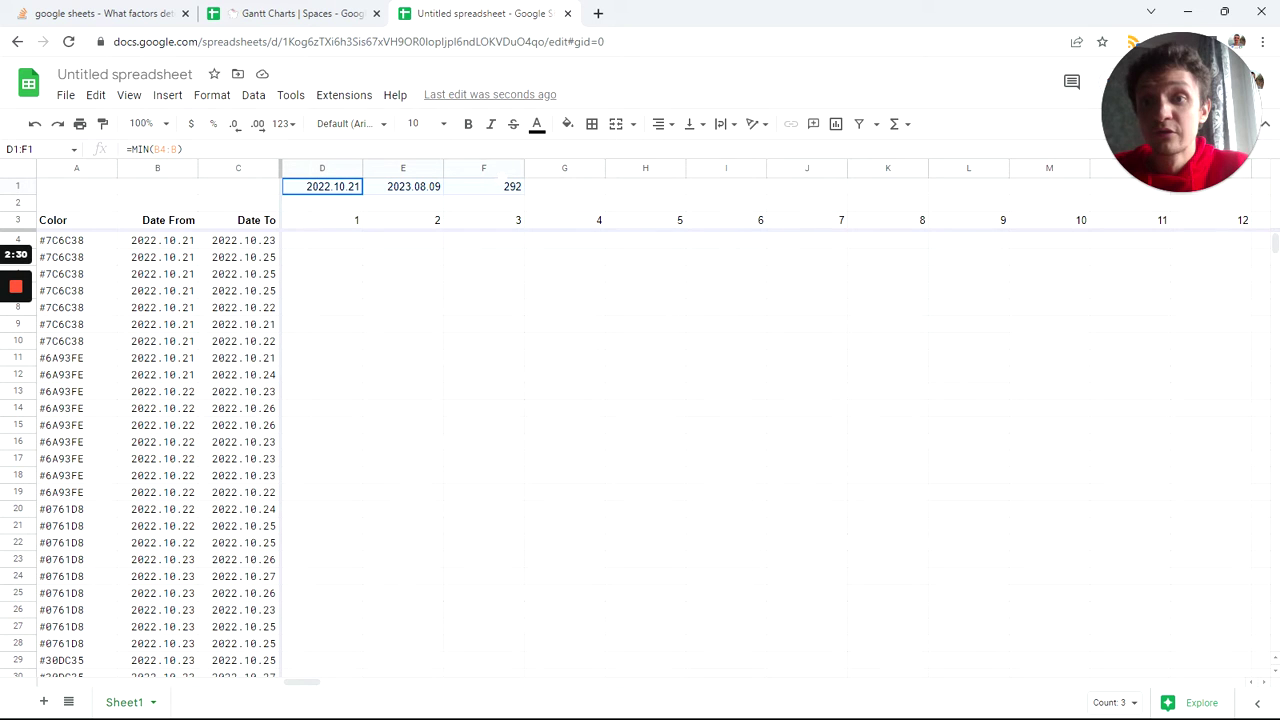
drag(345, 179, 110, 188)
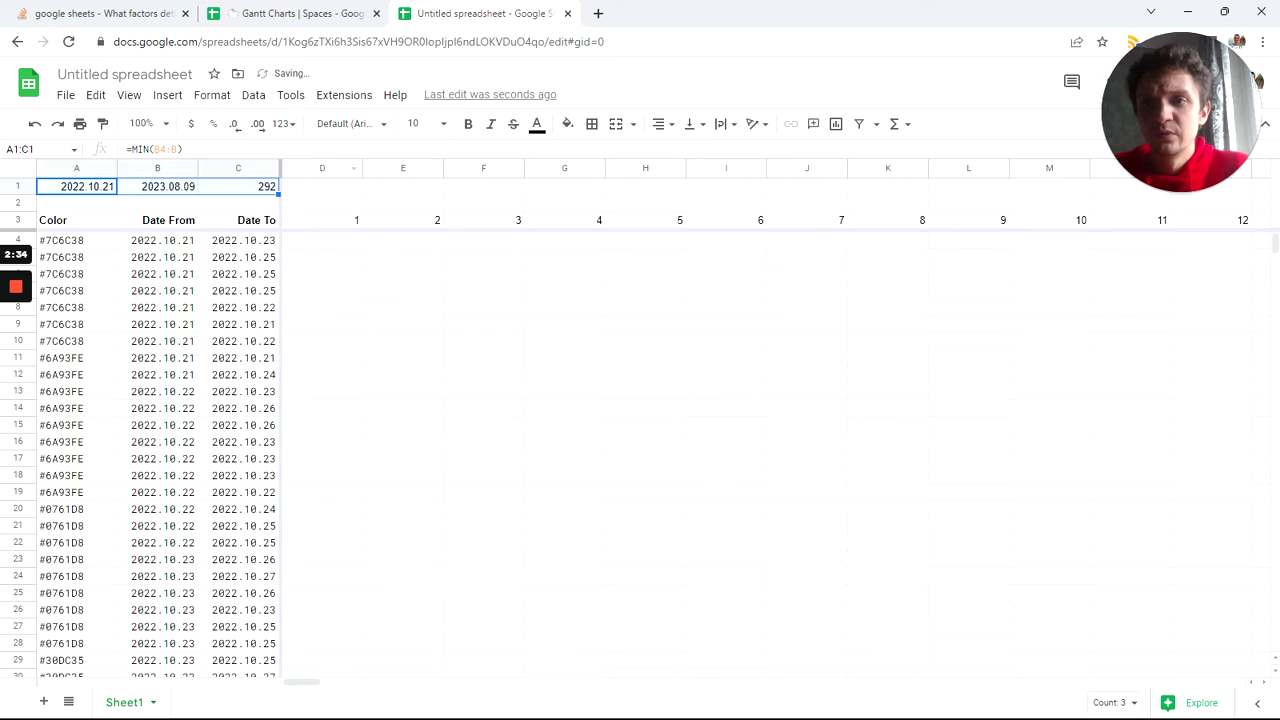
Narrow all the day-number columns D through KQ together so each is only about as wide as its number
click(314, 169)
key(ctrl+shift+Right)
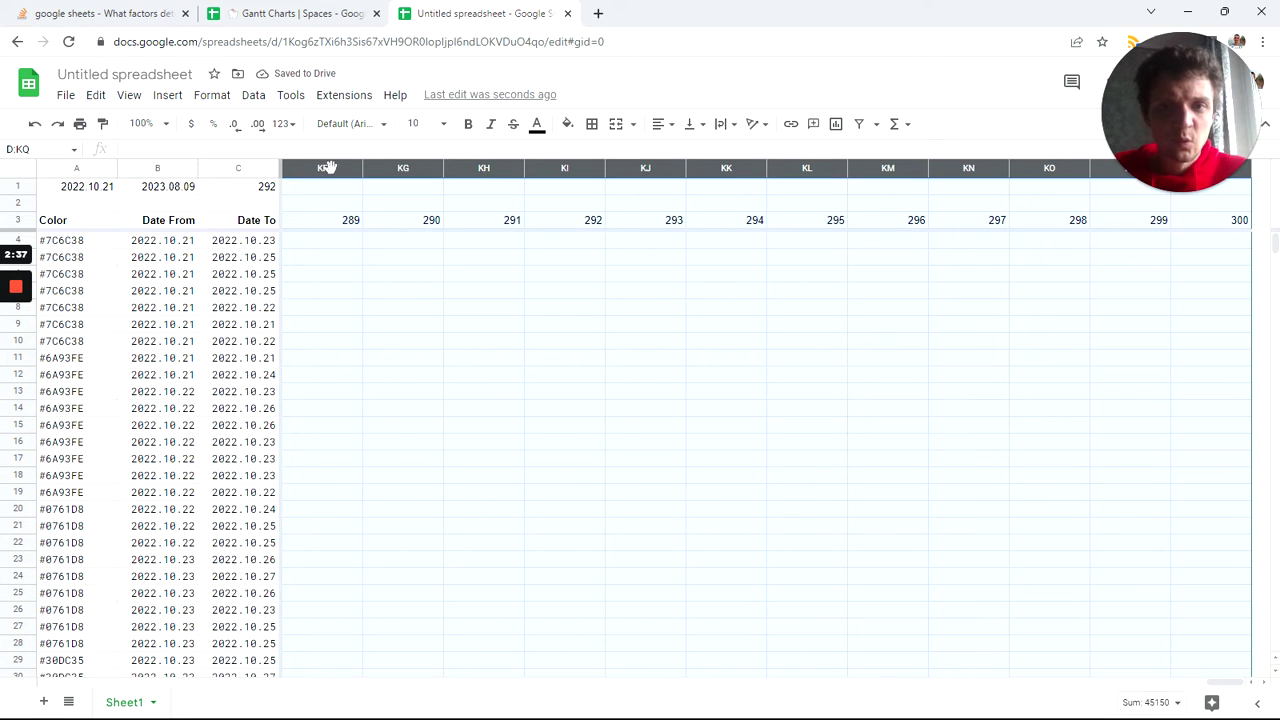
drag(524, 165, 457, 170)
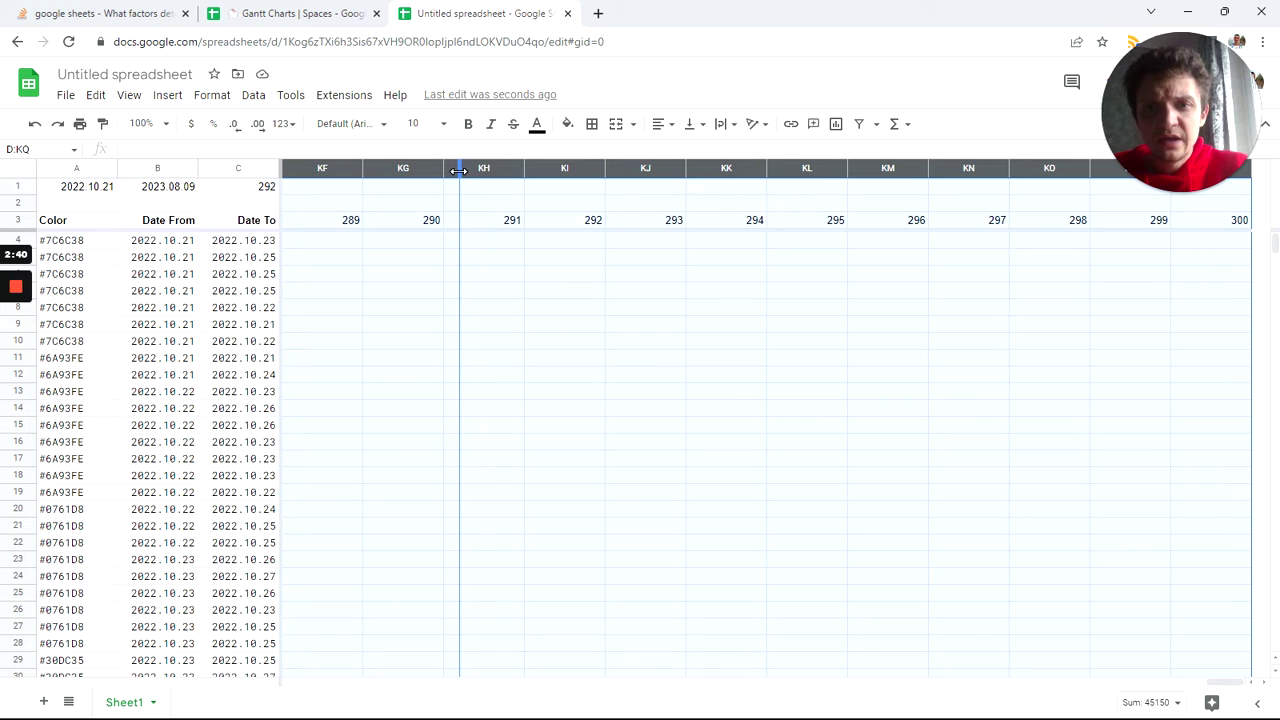
Merge the range D4:KQ2795 horizontally, giving every data row a single wide cell
click(253, 226)
key(Down)
key(Right)
key(ctrl+shift+Right)
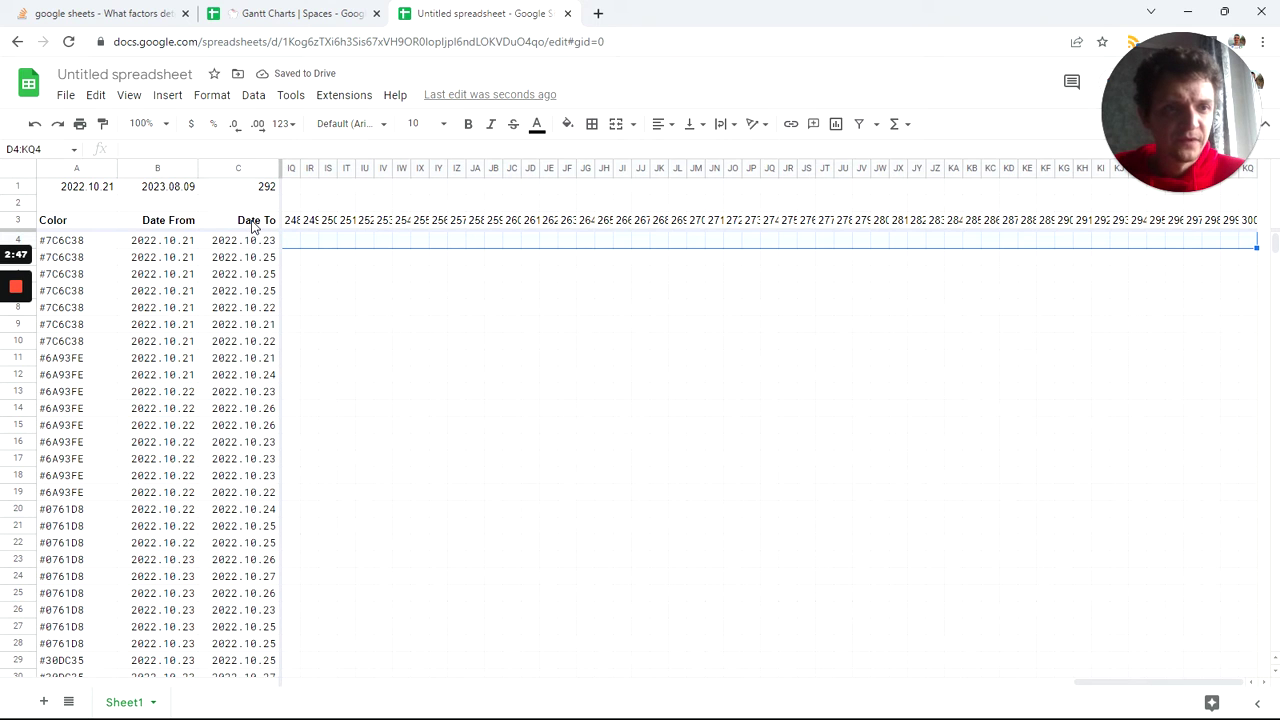
key(ctrl+shift+Down)
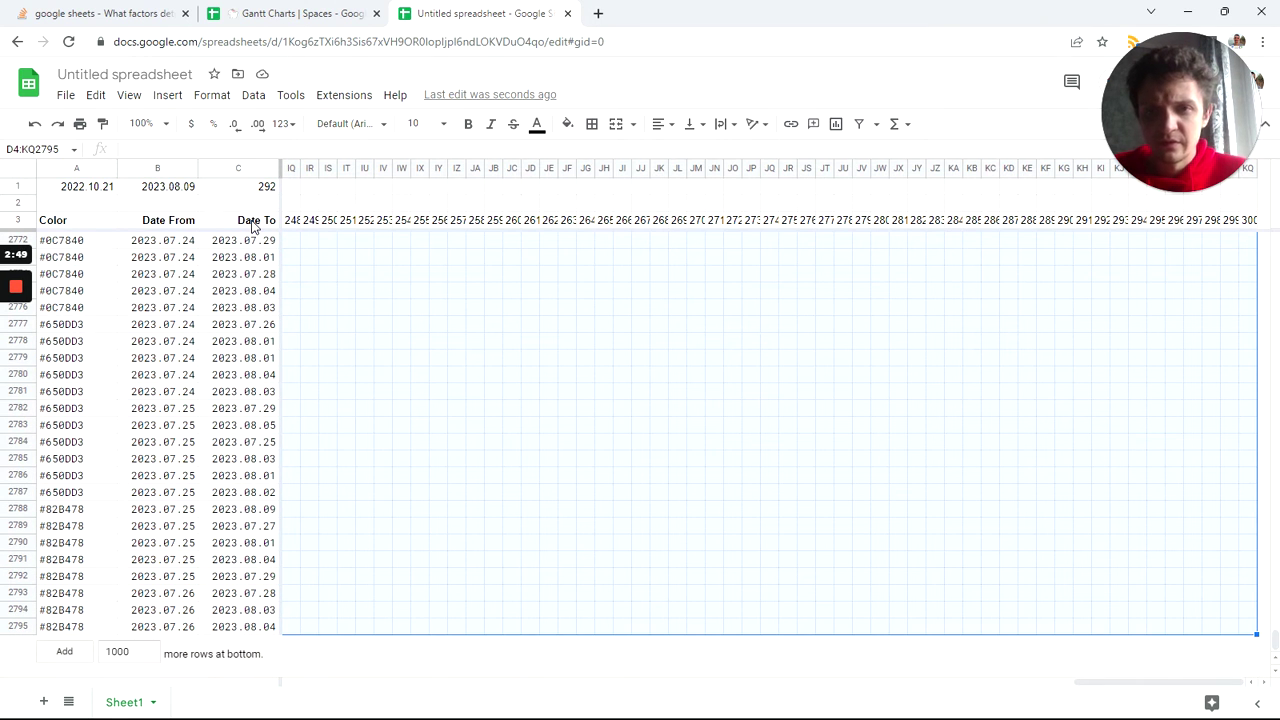
click(633, 126)
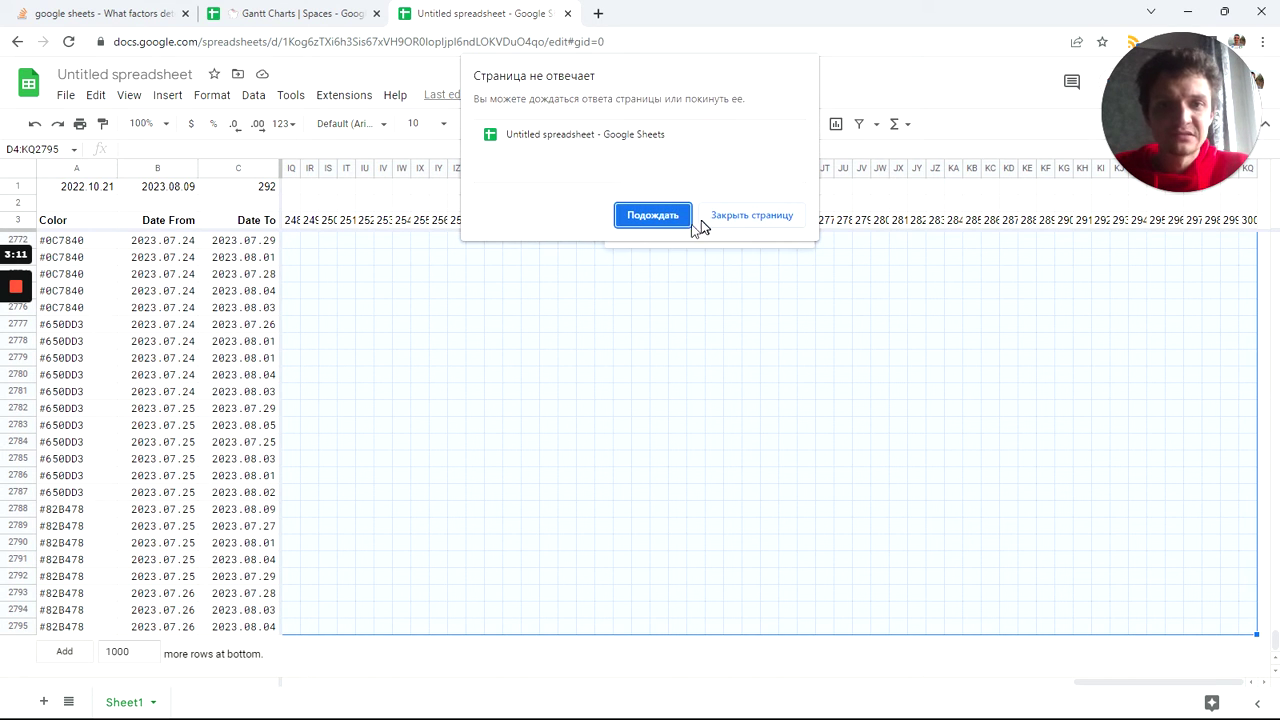
click(419, 349)
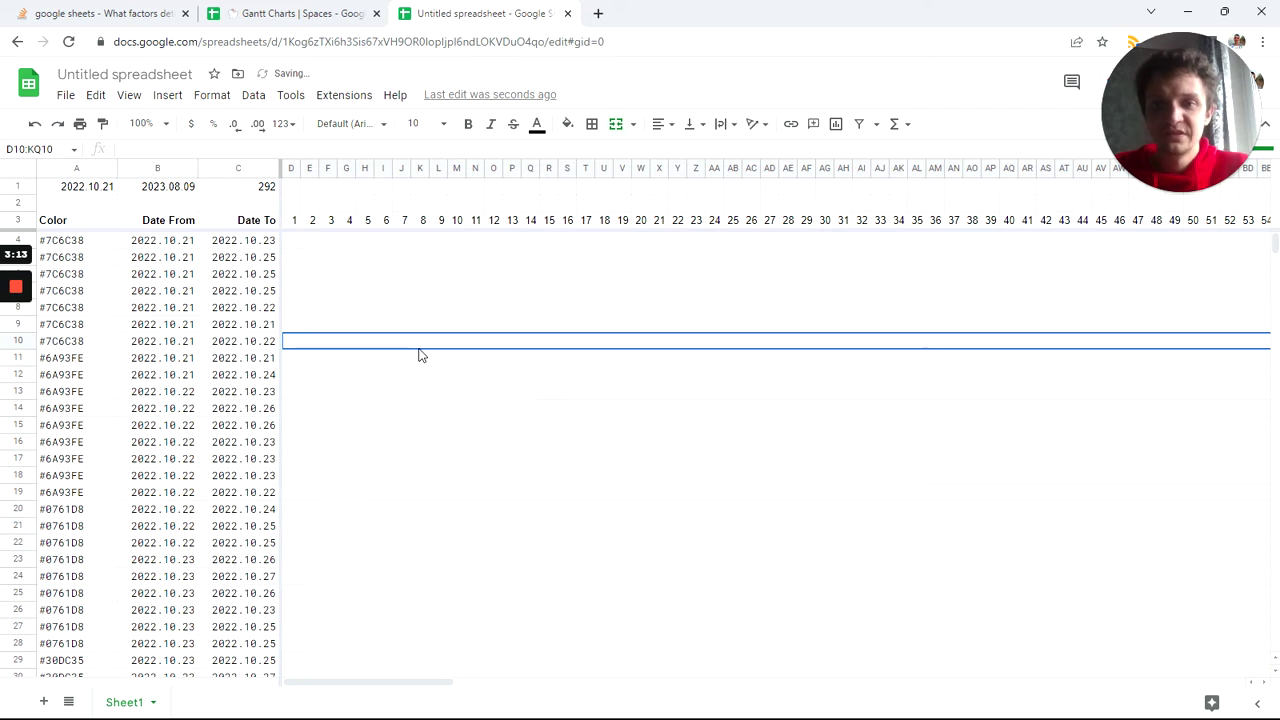
Examine how the first row's start date in B4 relates to the earliest date in A1, day 1 in D3 and the merged cell in row 4
click(293, 222)
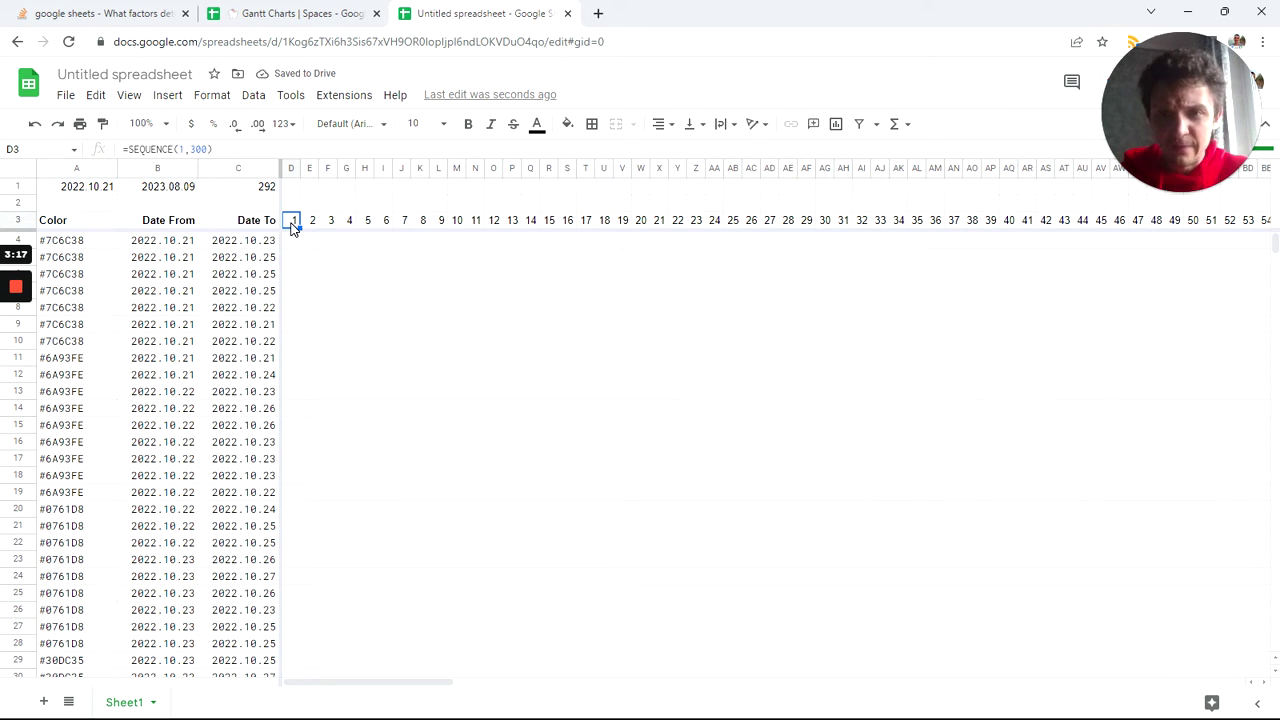
key(Down)
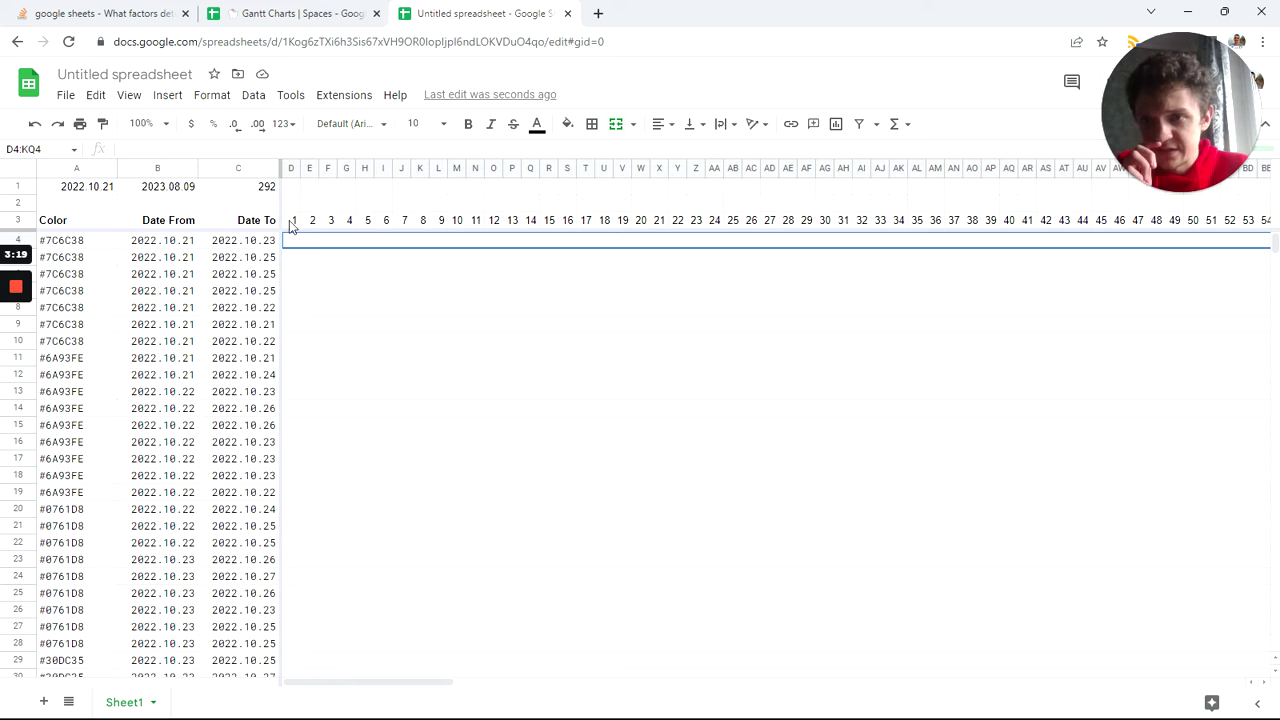
click(145, 245)
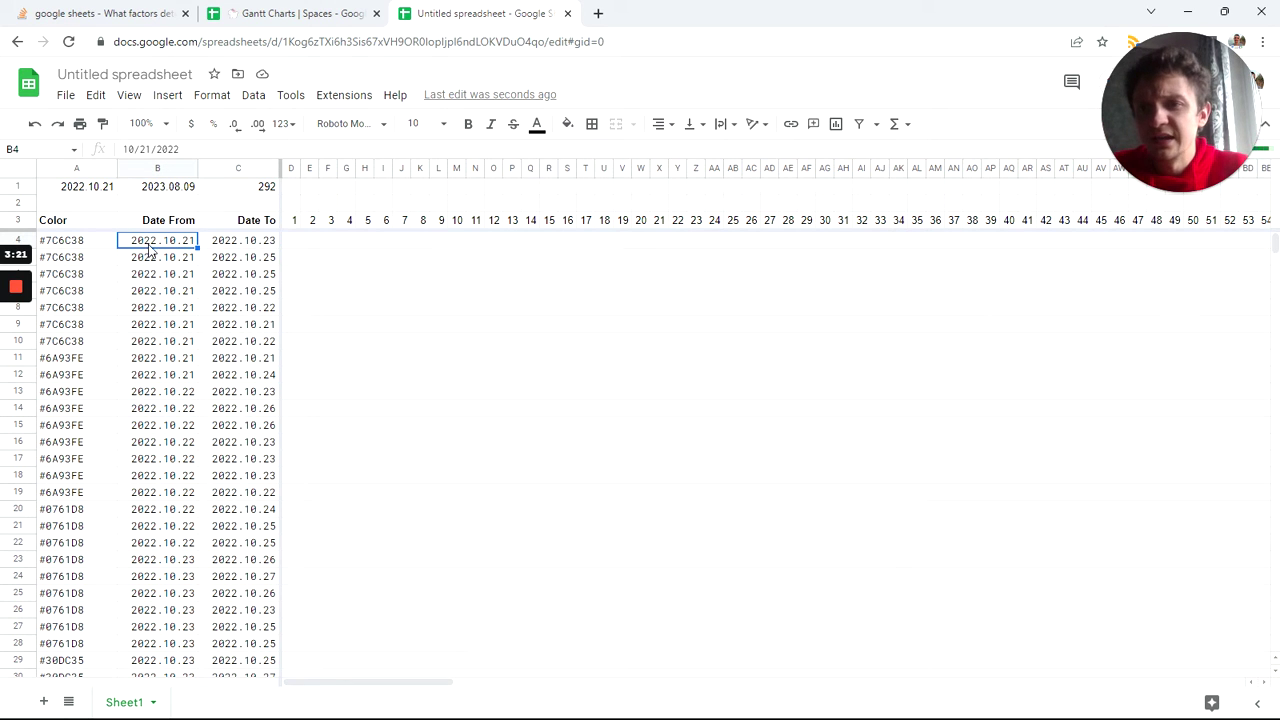
click(95, 192)
click(173, 243)
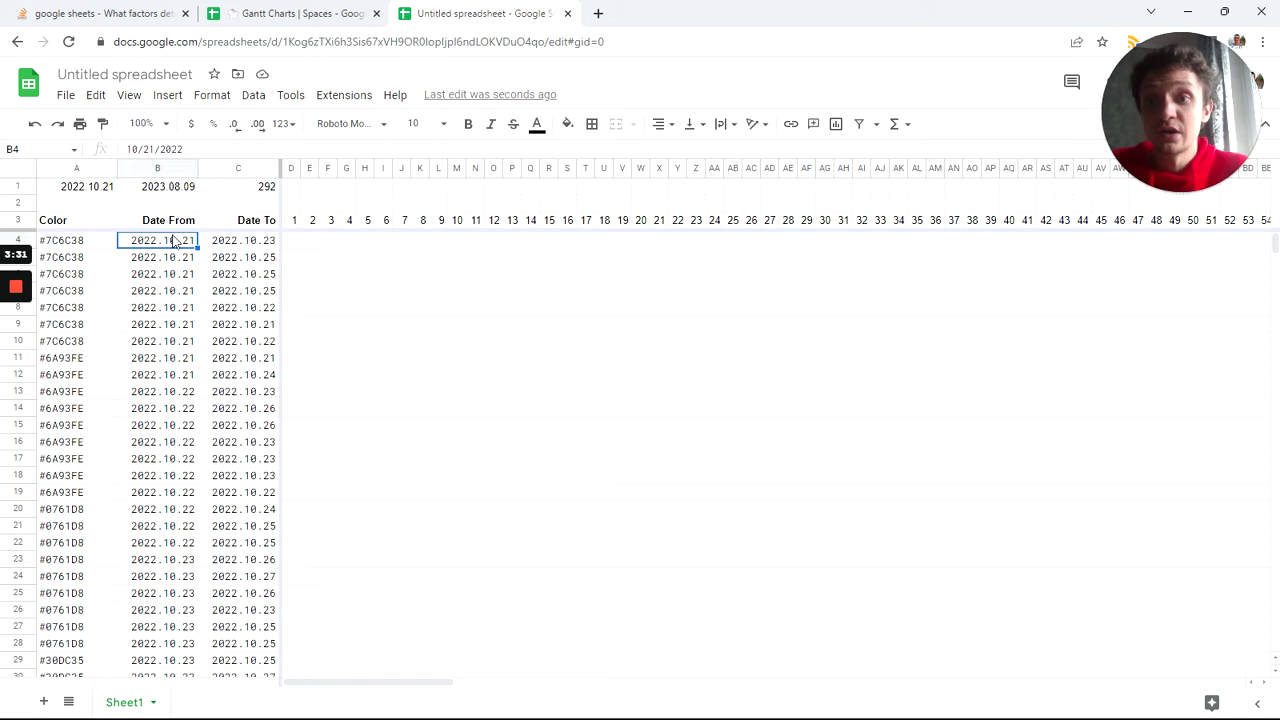
click(81, 246)
key(Right)
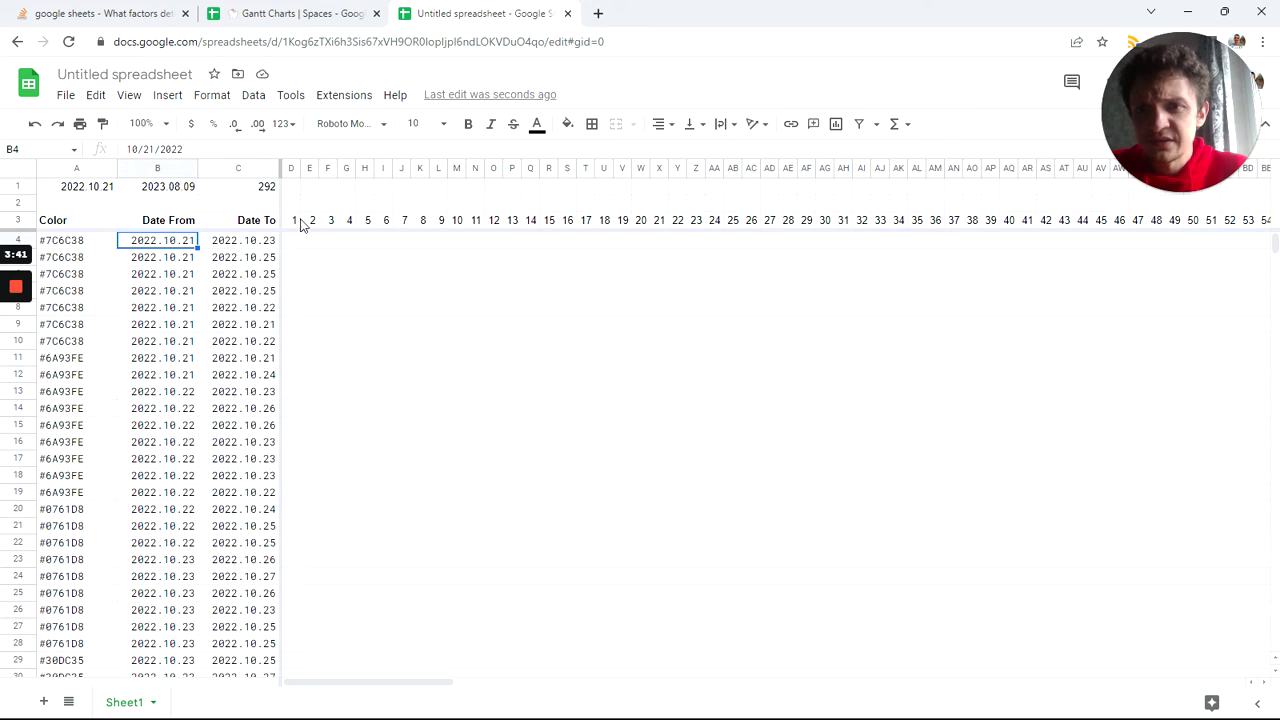
click(297, 222)
click(186, 245)
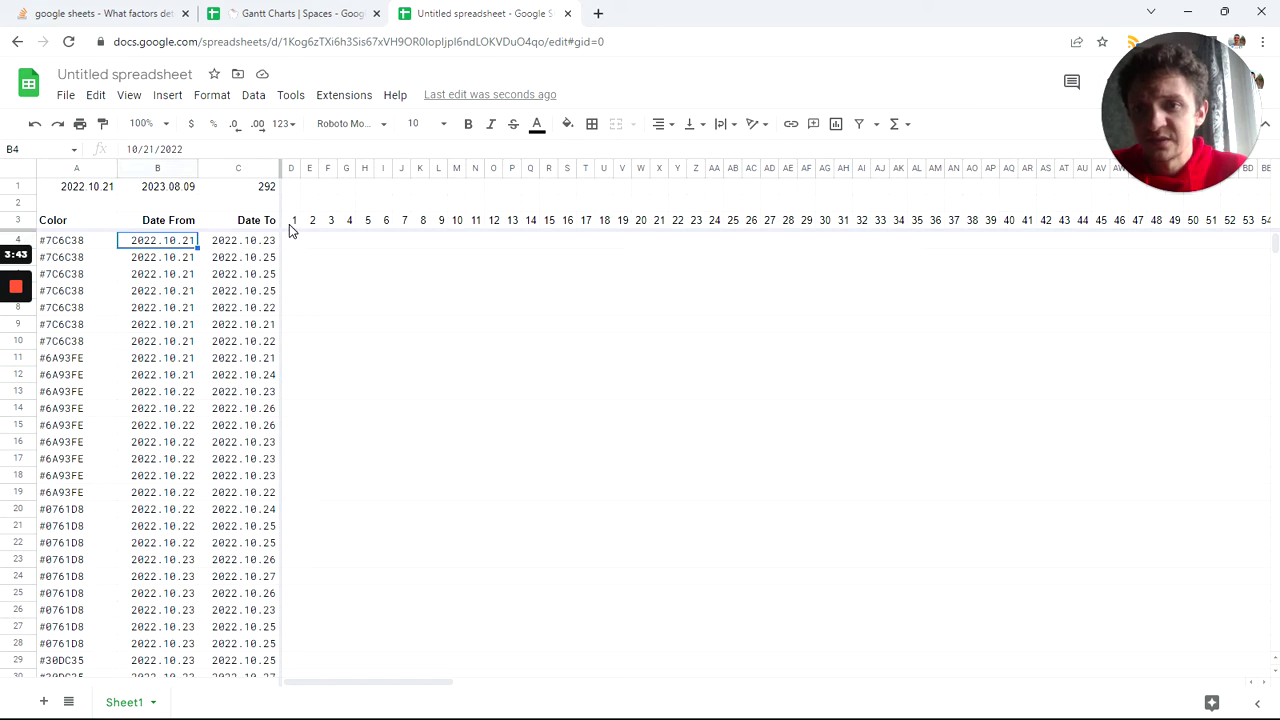
click(294, 224)
Calculate the first row's offset in days from the earliest date in D2 with =B4-A1
click(291, 204)
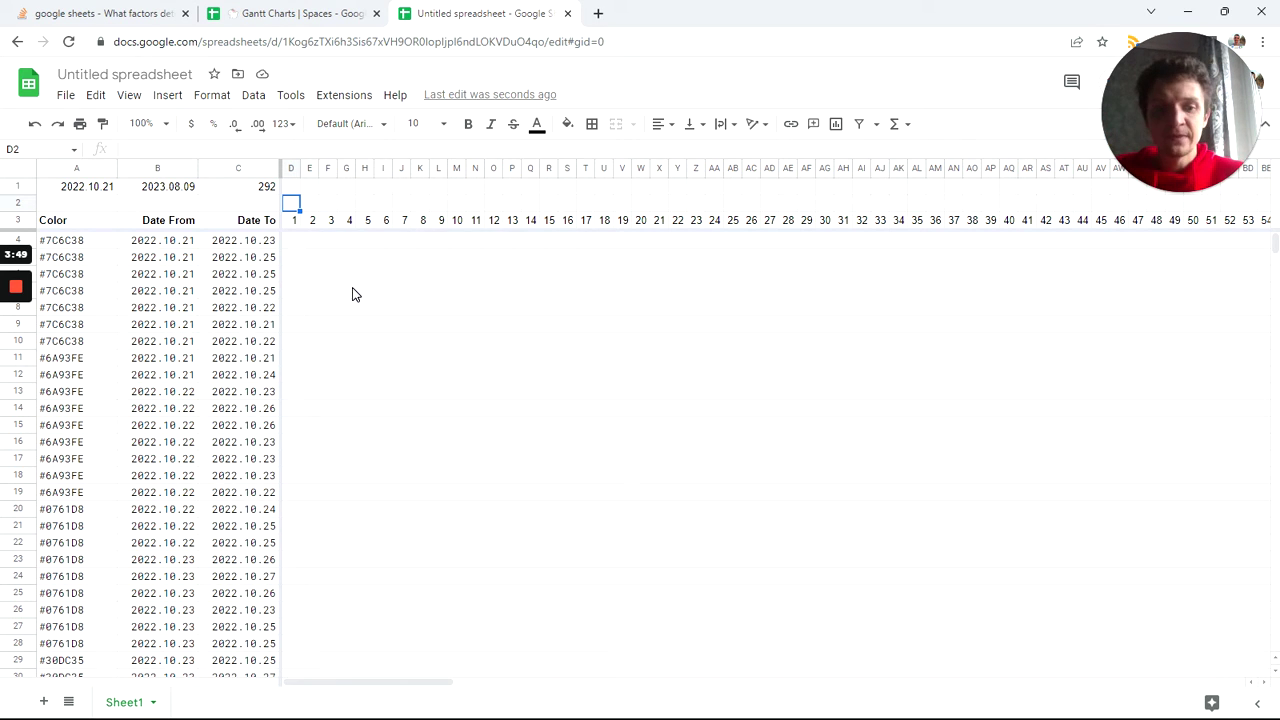
text(=)
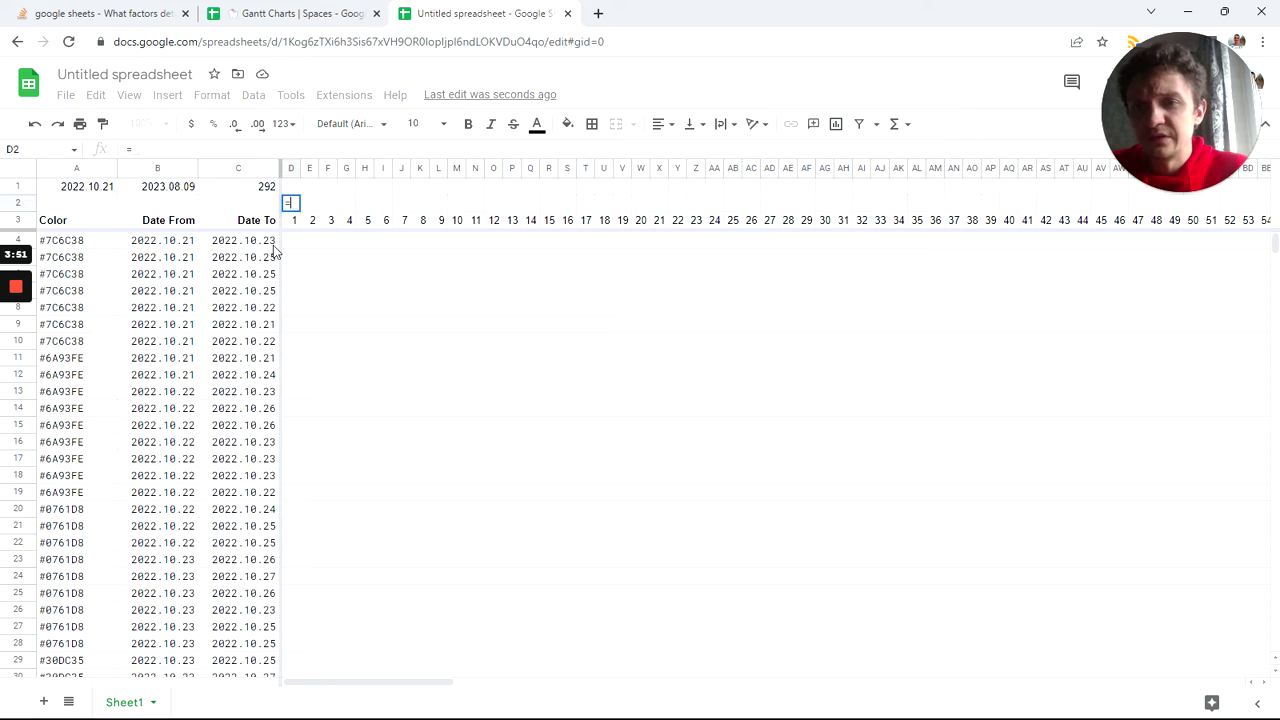
click(161, 248)
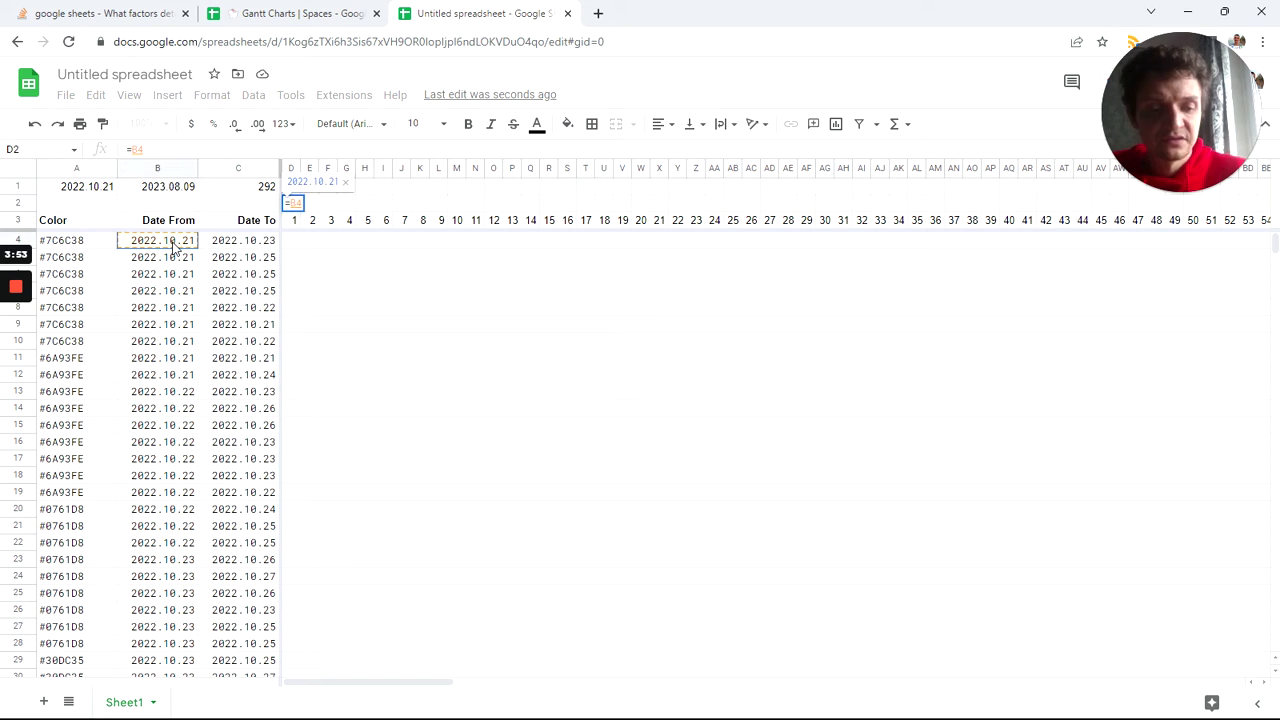
text(-)
click(106, 192)
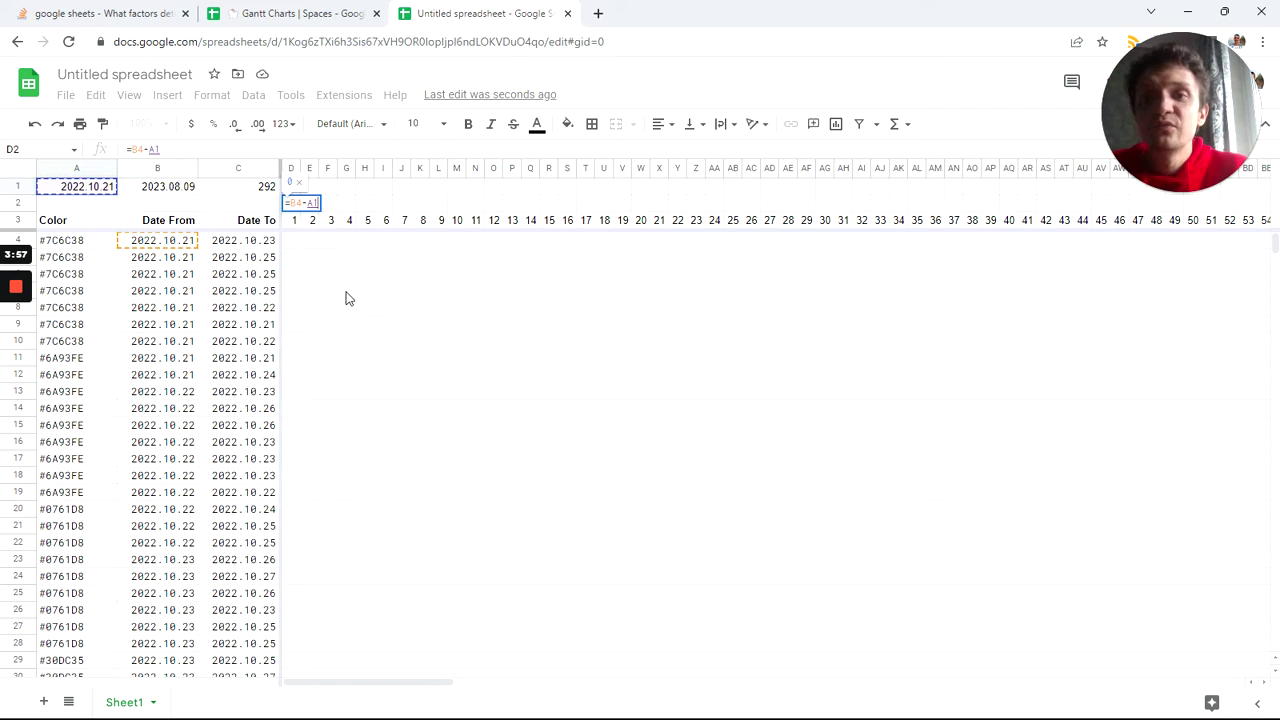
key(Return)
click(294, 203)
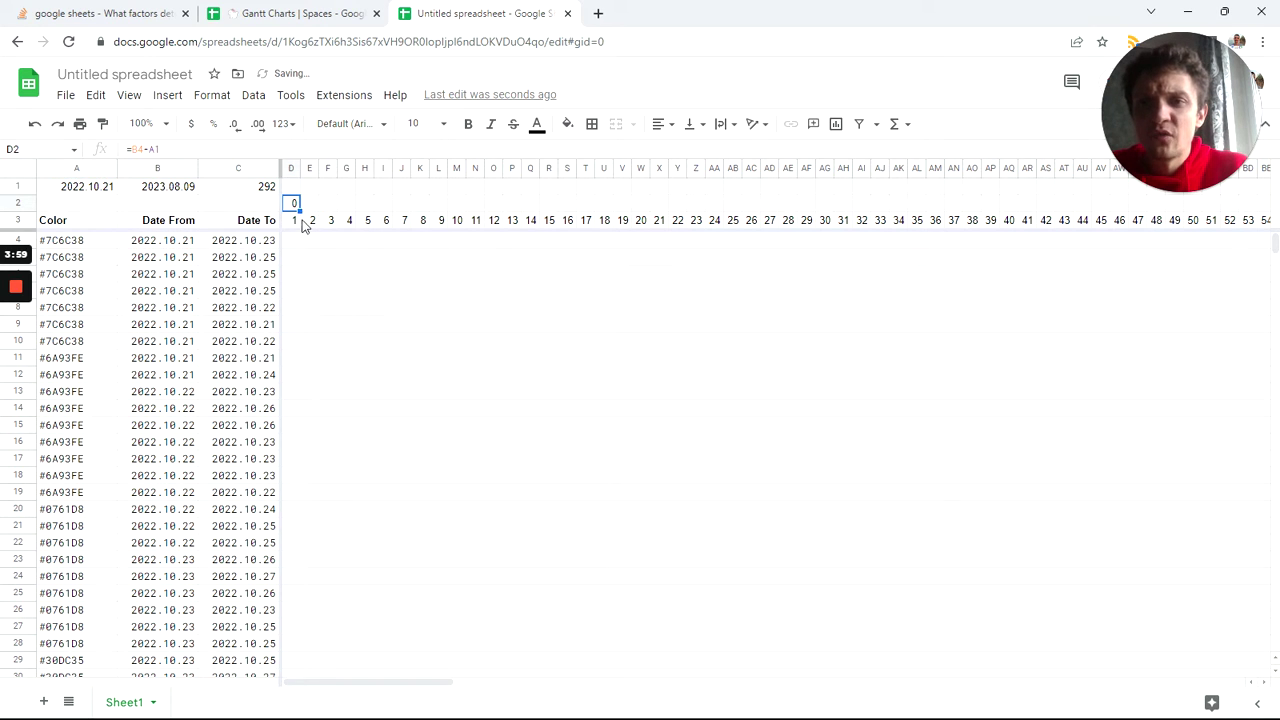
Compare the Date From values in B4:B12 and B13 with their merged cells and the offset in D2, including the end date in C4
key(Down)
key(Down)
key(ctrl+shift+Right)
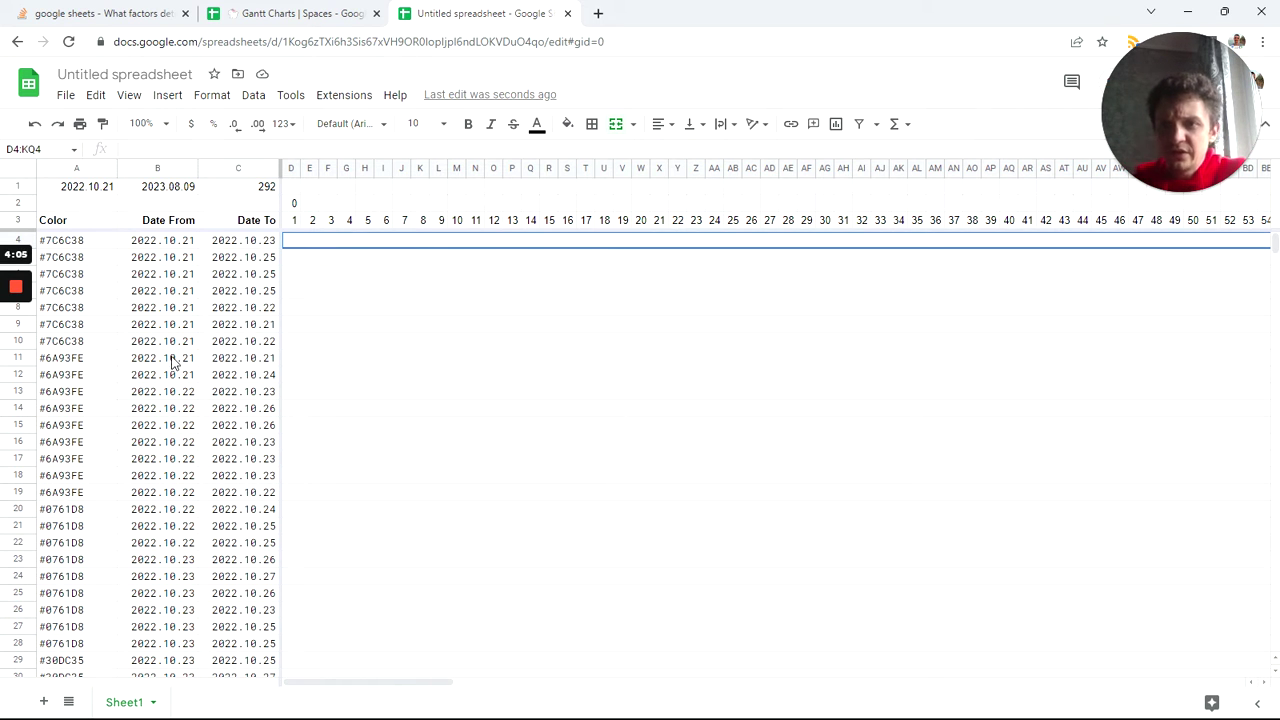
drag(185, 375, 188, 245)
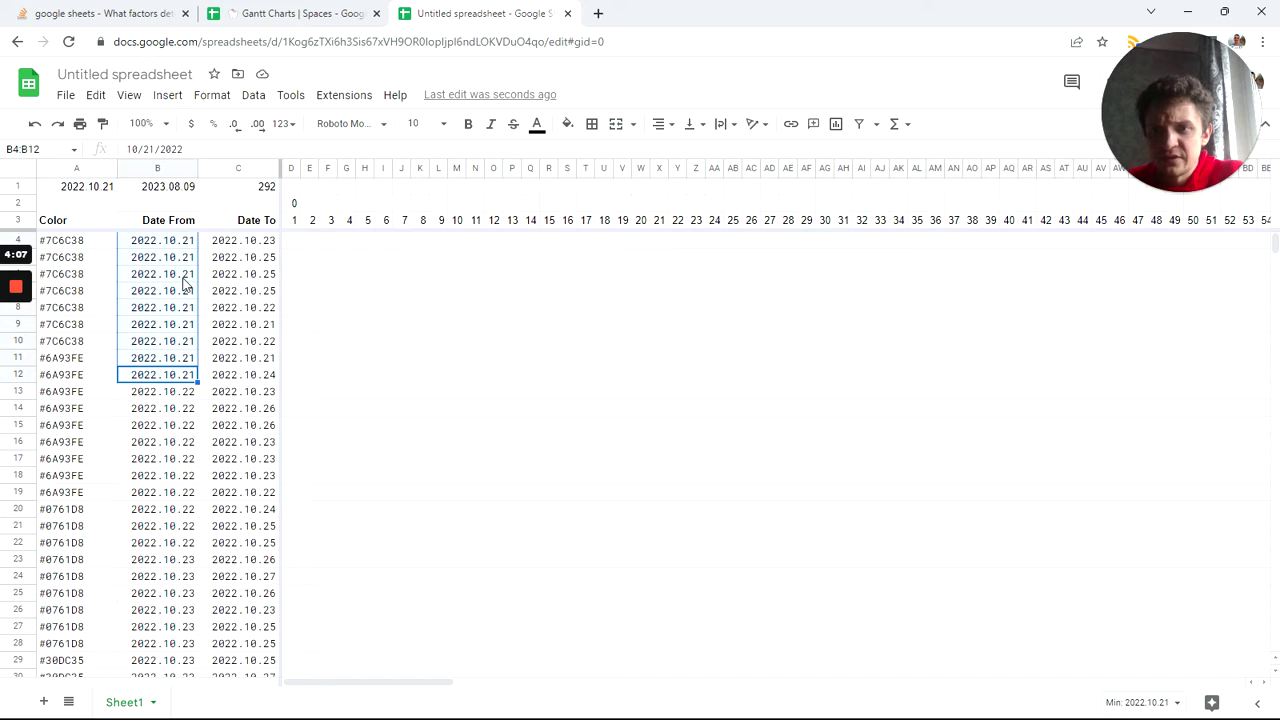
click(183, 399)
click(343, 395)
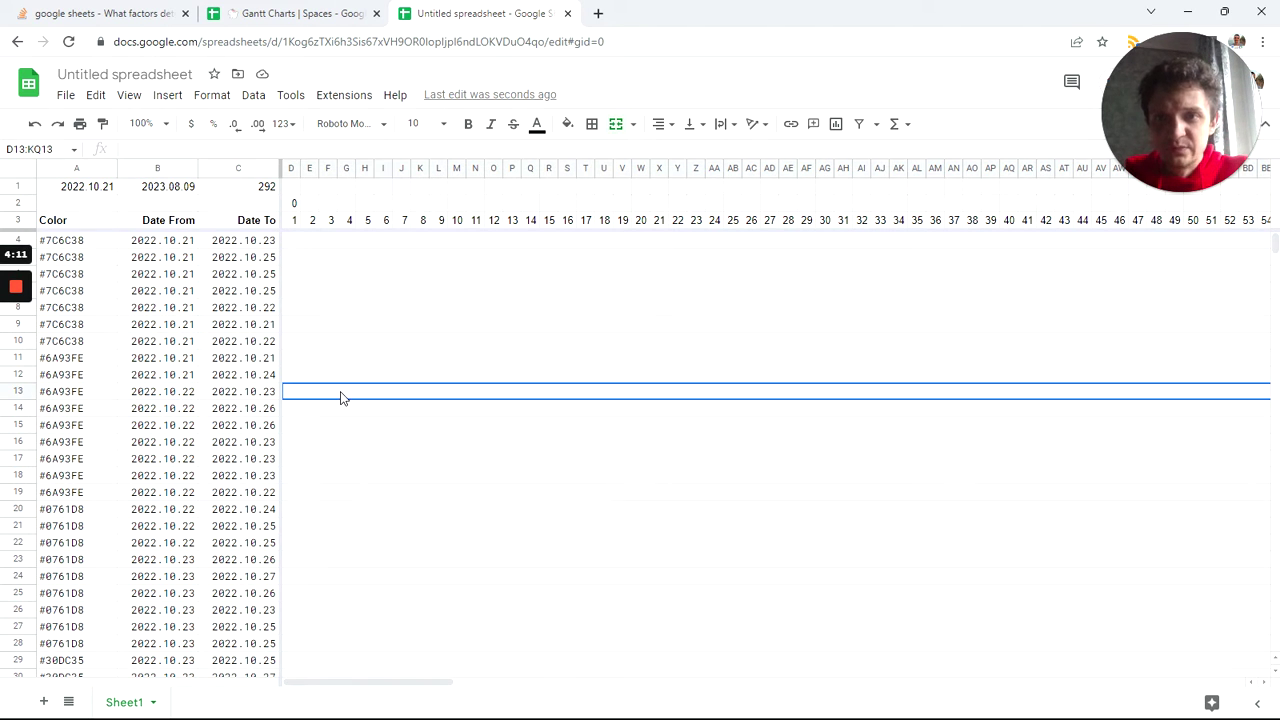
click(297, 204)
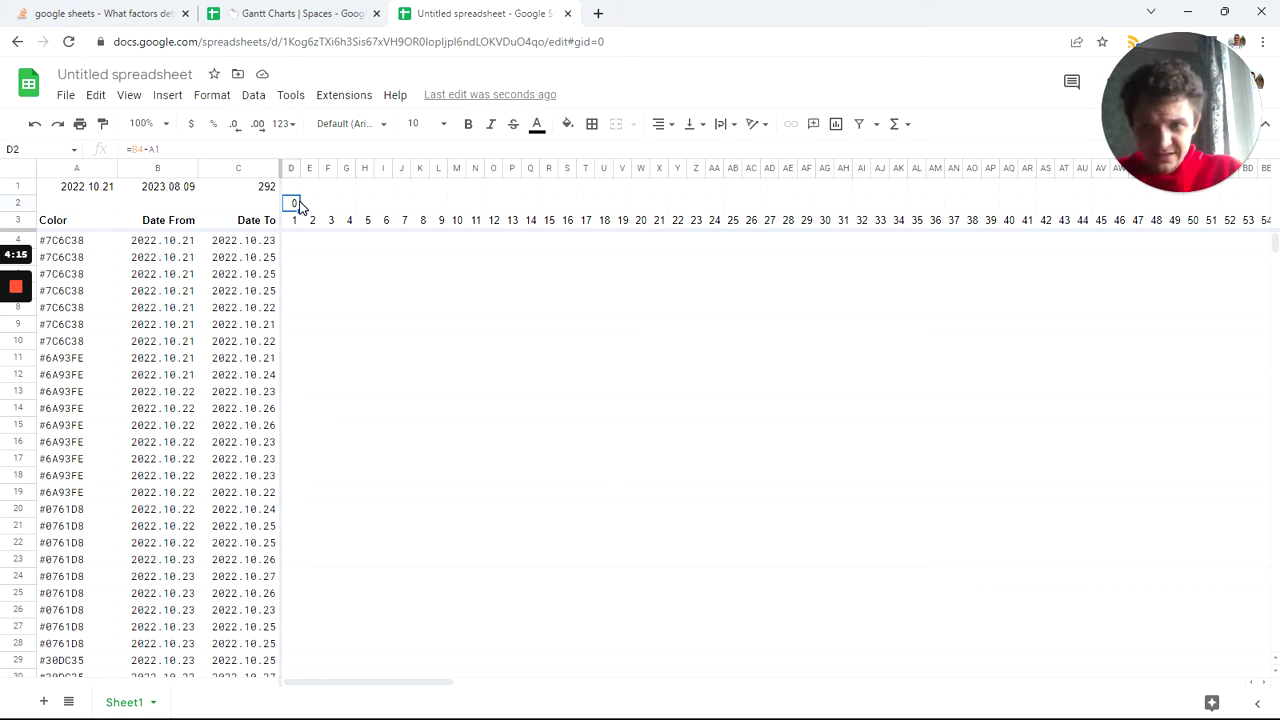
click(172, 245)
click(244, 246)
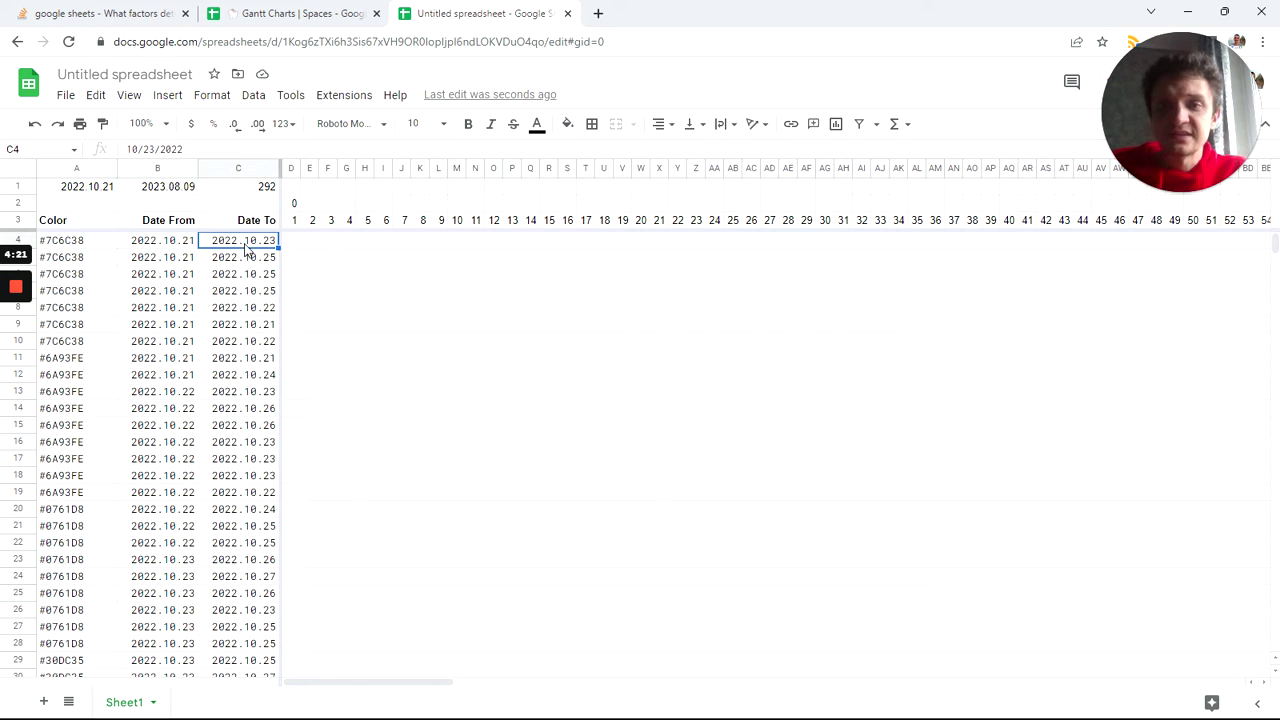
Calculate the first row's duration in days, counting both end dates, in E2 with =C4-B4+1
drag(295, 221, 331, 221)
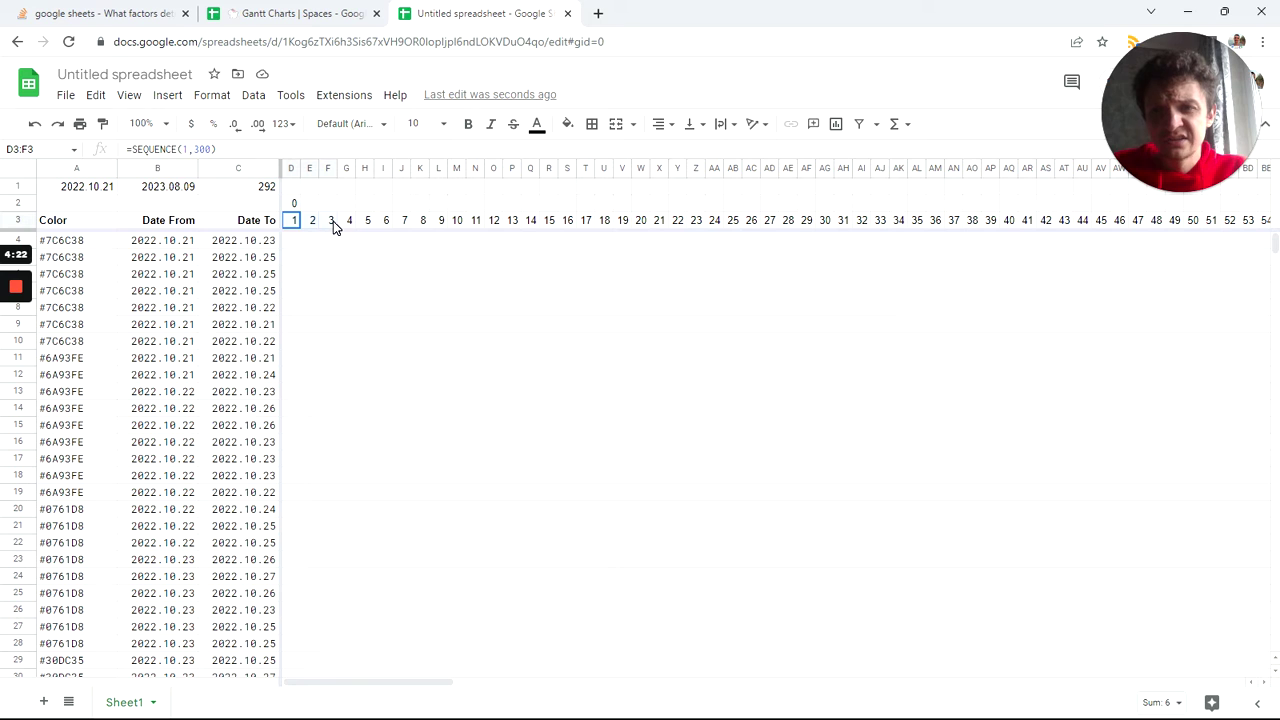
click(311, 204)
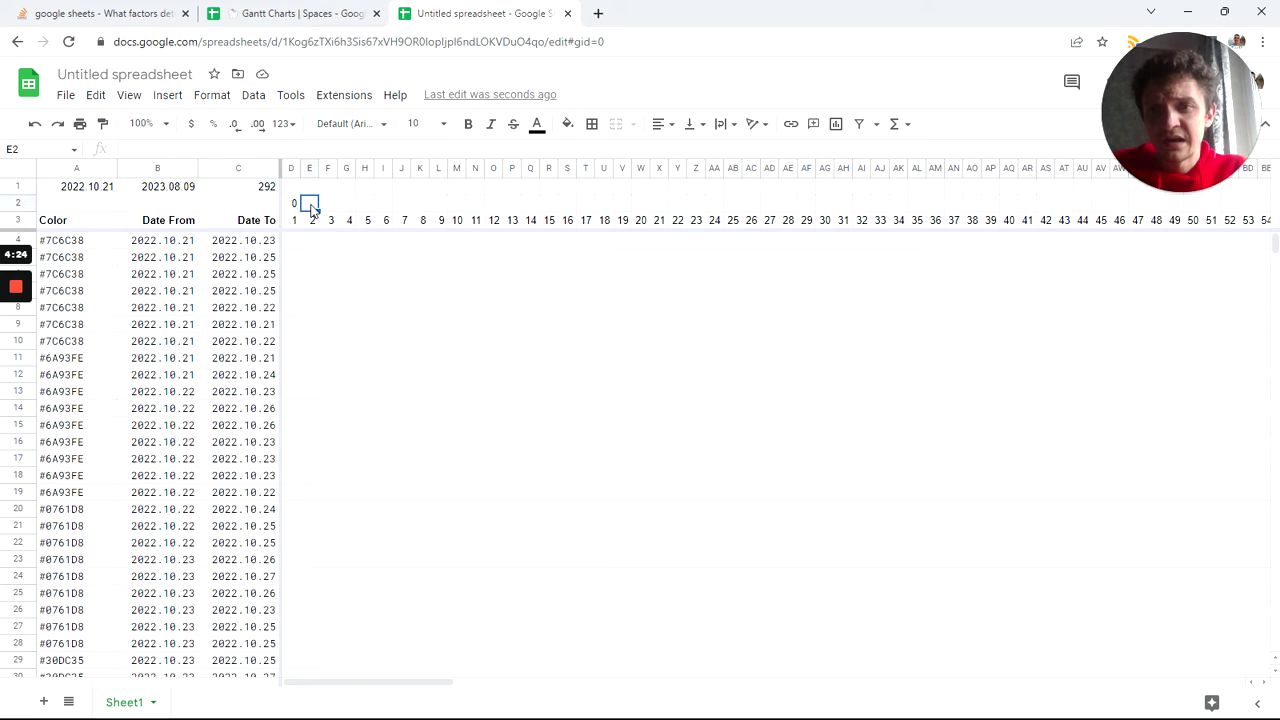
text(=)
click(256, 243)
text(-)
click(174, 243)
text(+1)
key(Tab)
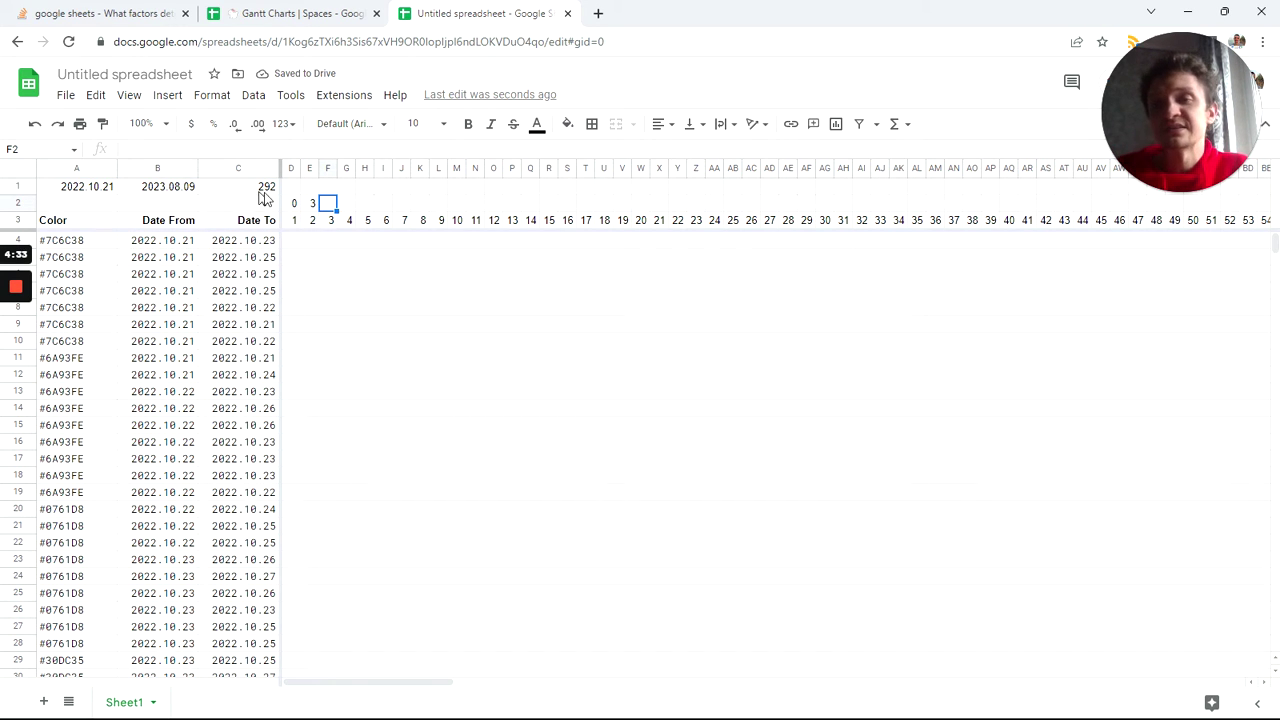
Examine how far the day numbers in row 3 extend, and compare them with C1, E2 and D2
click(294, 230)
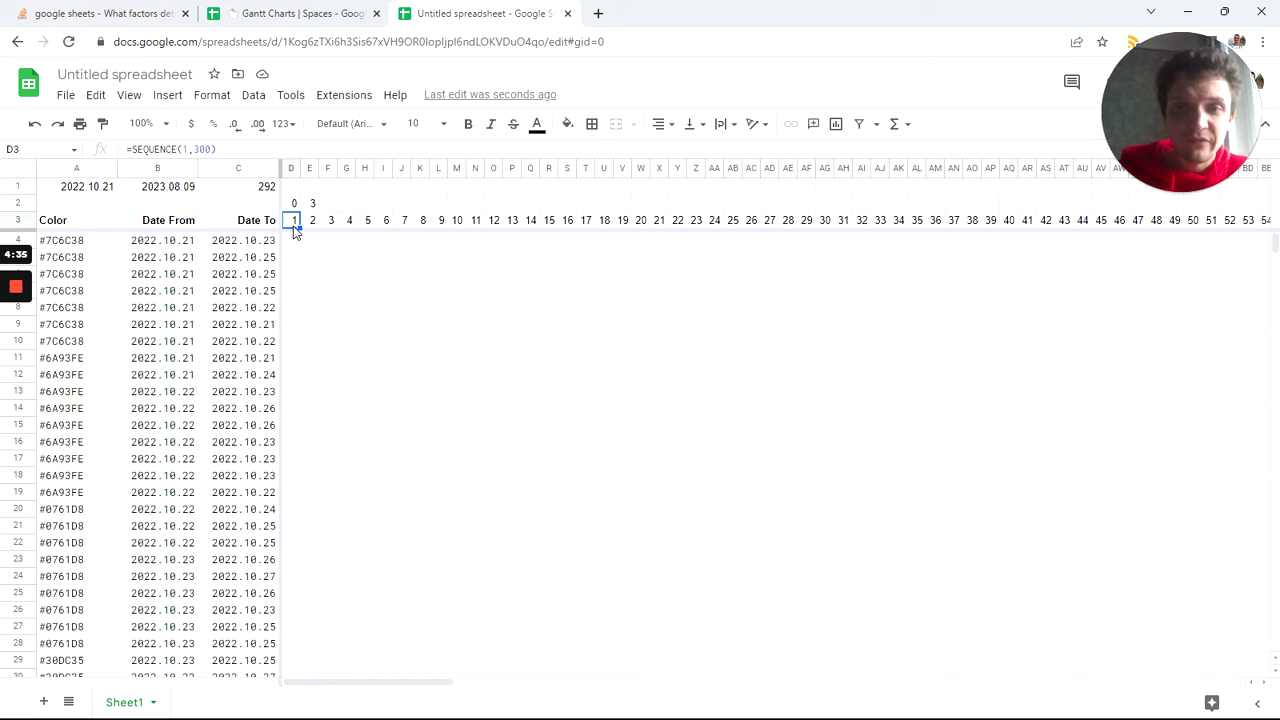
key(ctrl+Right)
key(ctrl+Left)
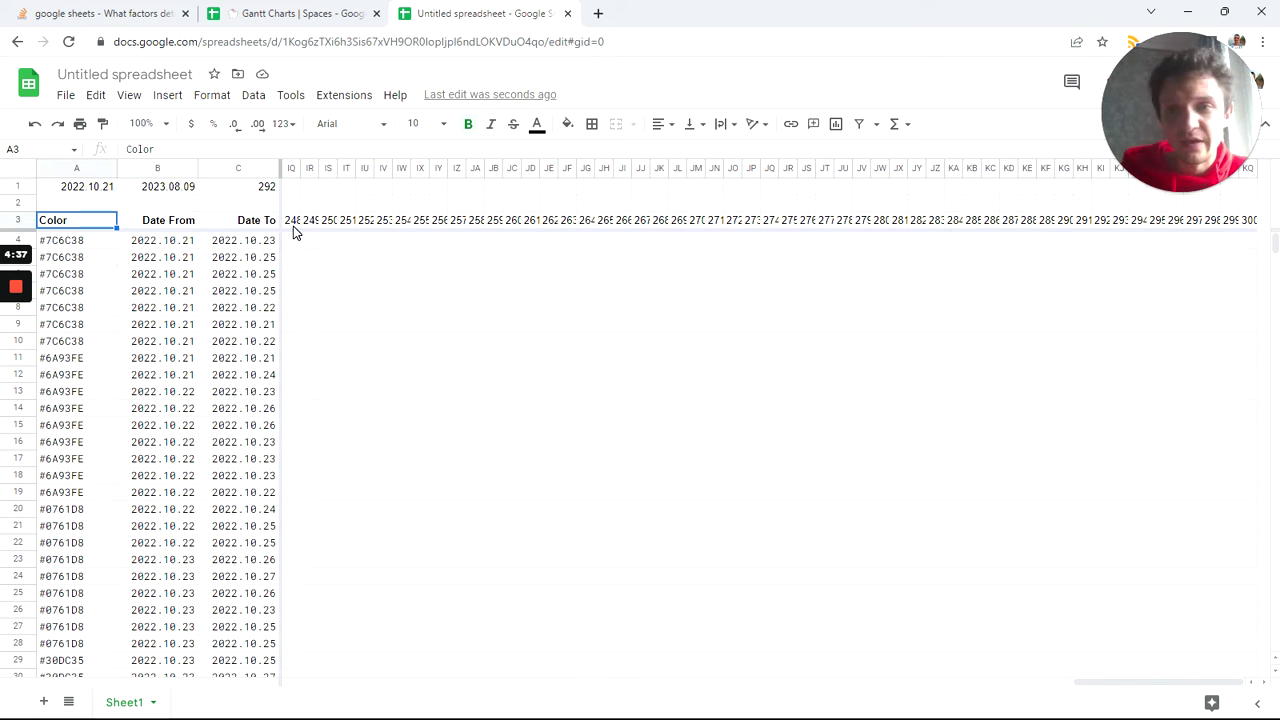
key(Right)
key(Right)
key(Right)
key(Right)
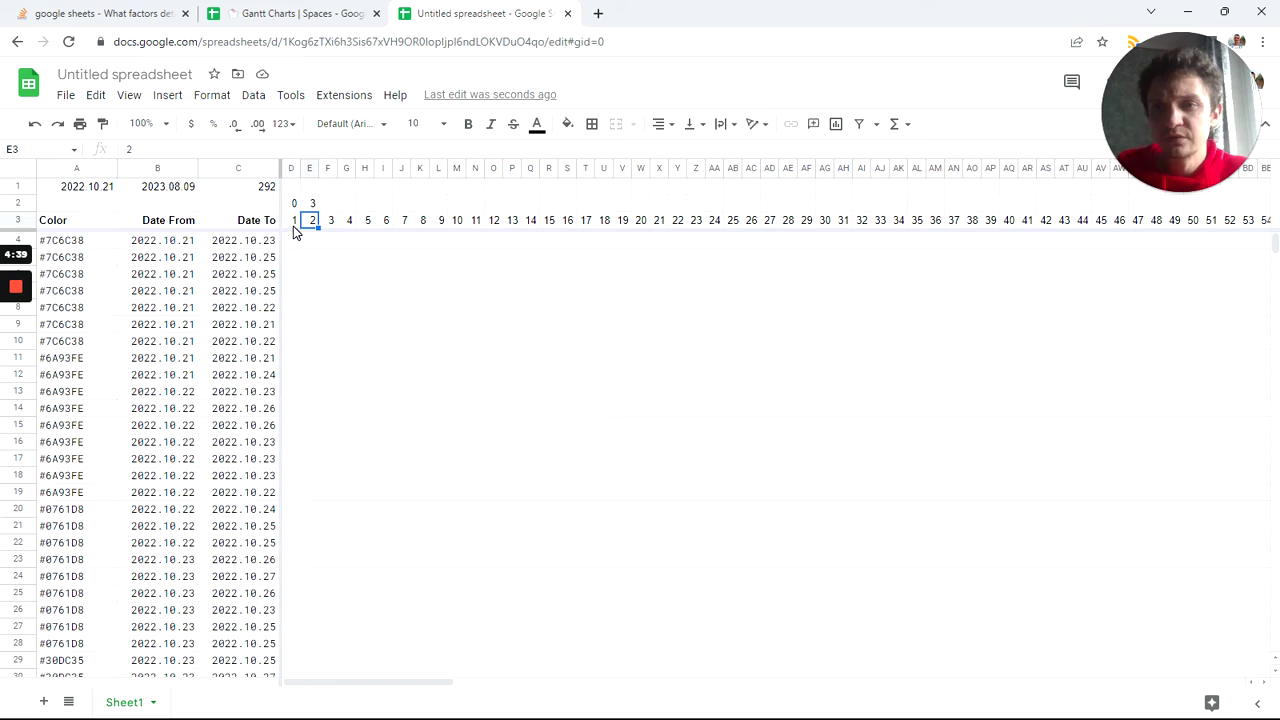
click(266, 190)
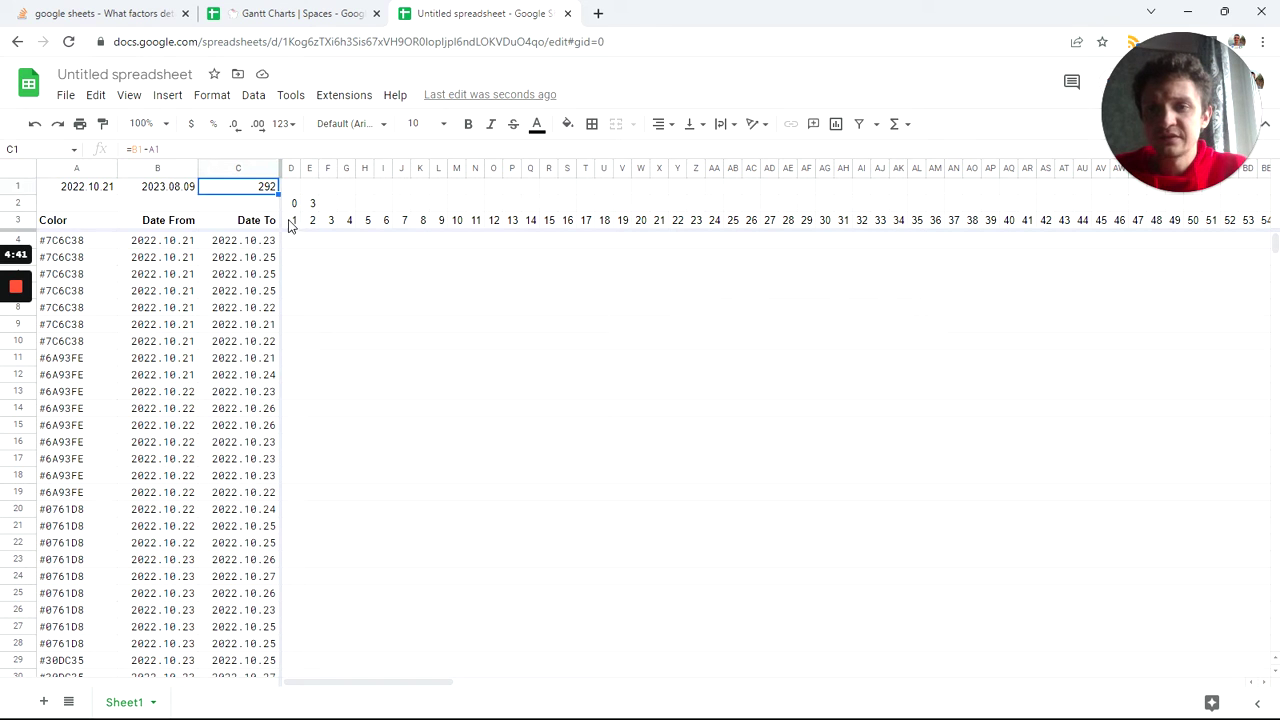
click(308, 205)
click(295, 204)
Calculate the days remaining after the first row's bar in F2 with =300-E2-D2
click(333, 205)
text(=300-)
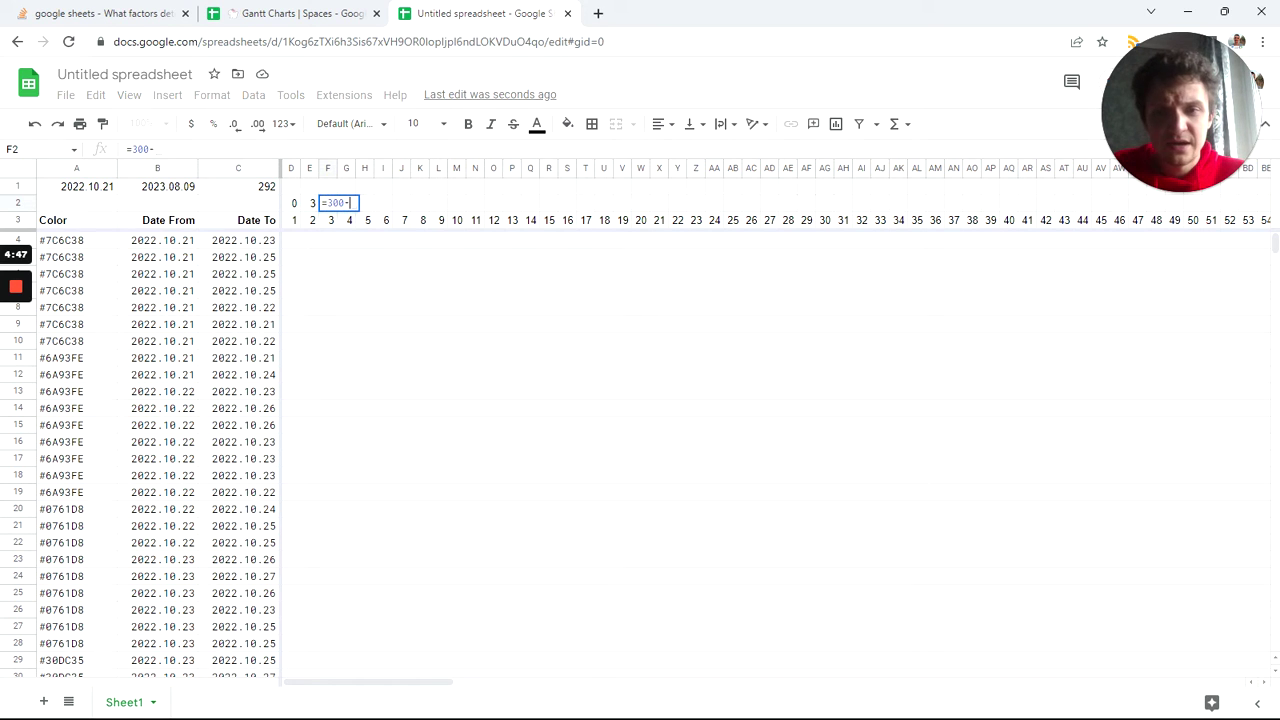
click(310, 205)
text(-)
click(294, 203)
key(Return)
Replace the E2 reference in F2's formula with E2's own expression, giving =300-(C4-B4+1)-D2
click(310, 203)
triple_click(150, 148)
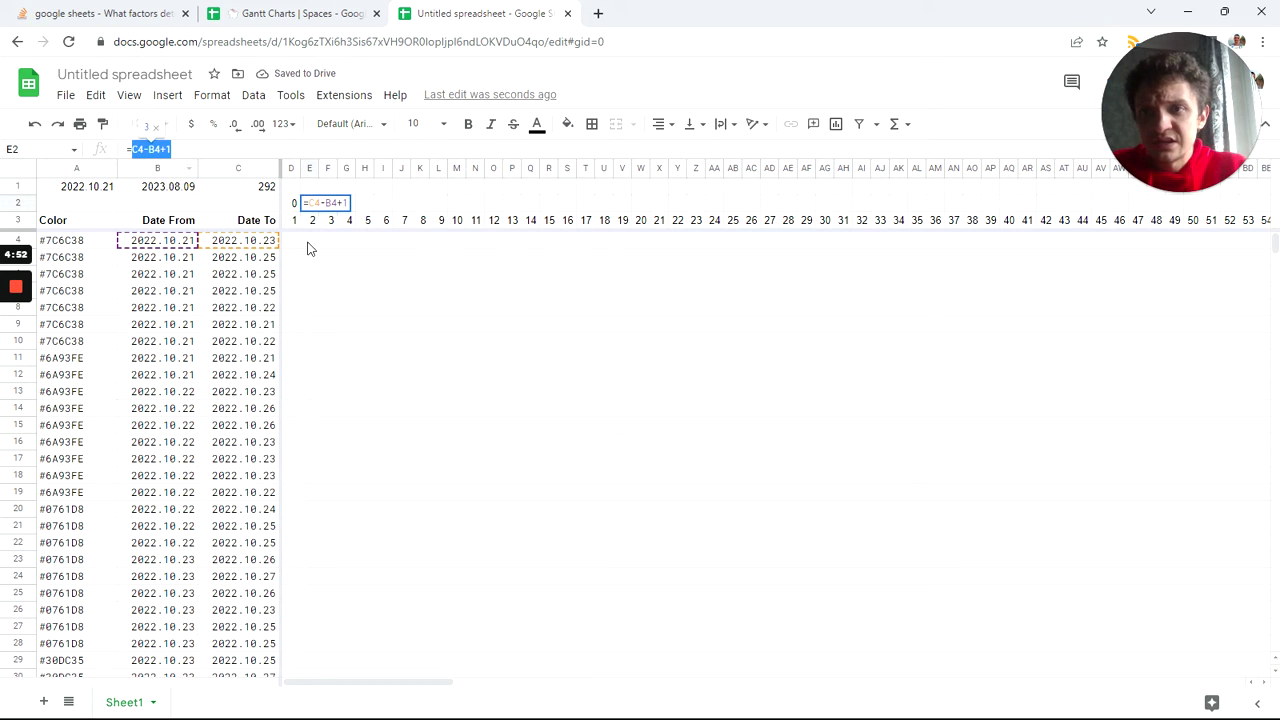
key(Tab)
key(Return)
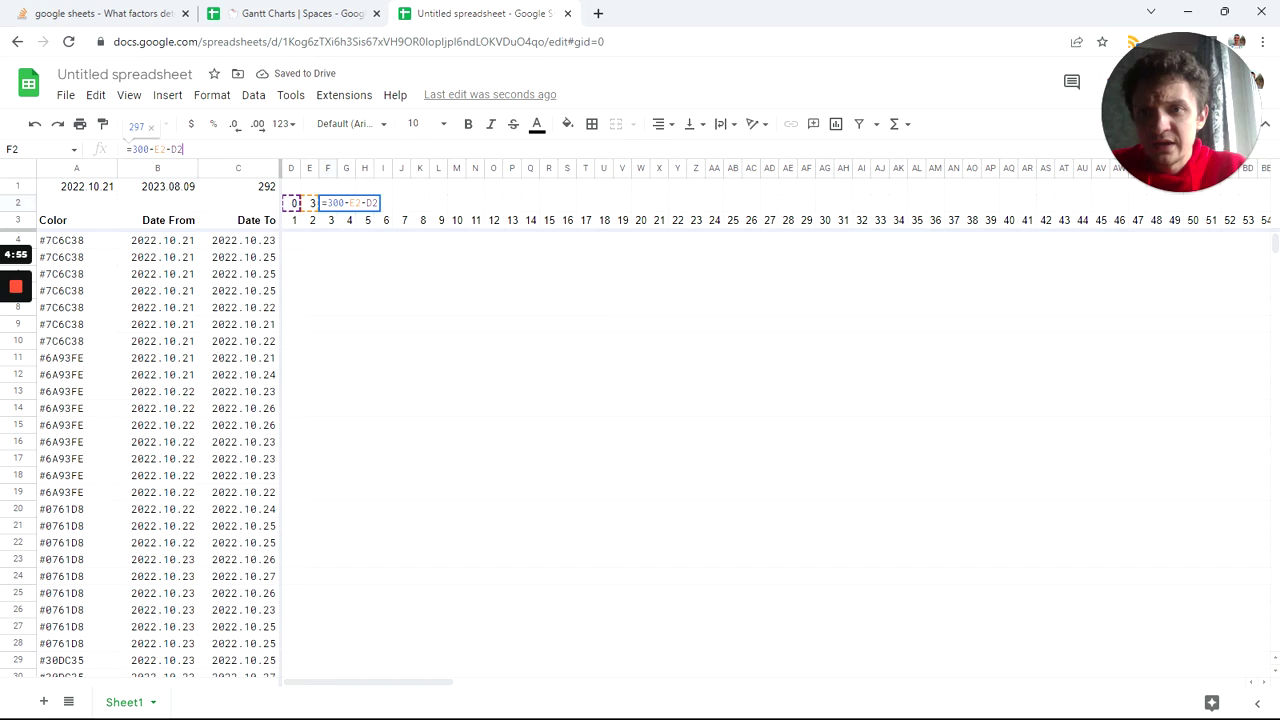
drag(154, 149, 166, 149)
text((C4-B4+1))
key(Return)
Replace the D2 reference in F2's formula with D2's own expression, giving =300-(C4-B4+1)-(B4-A1)
click(294, 203)
triple_click(142, 149)
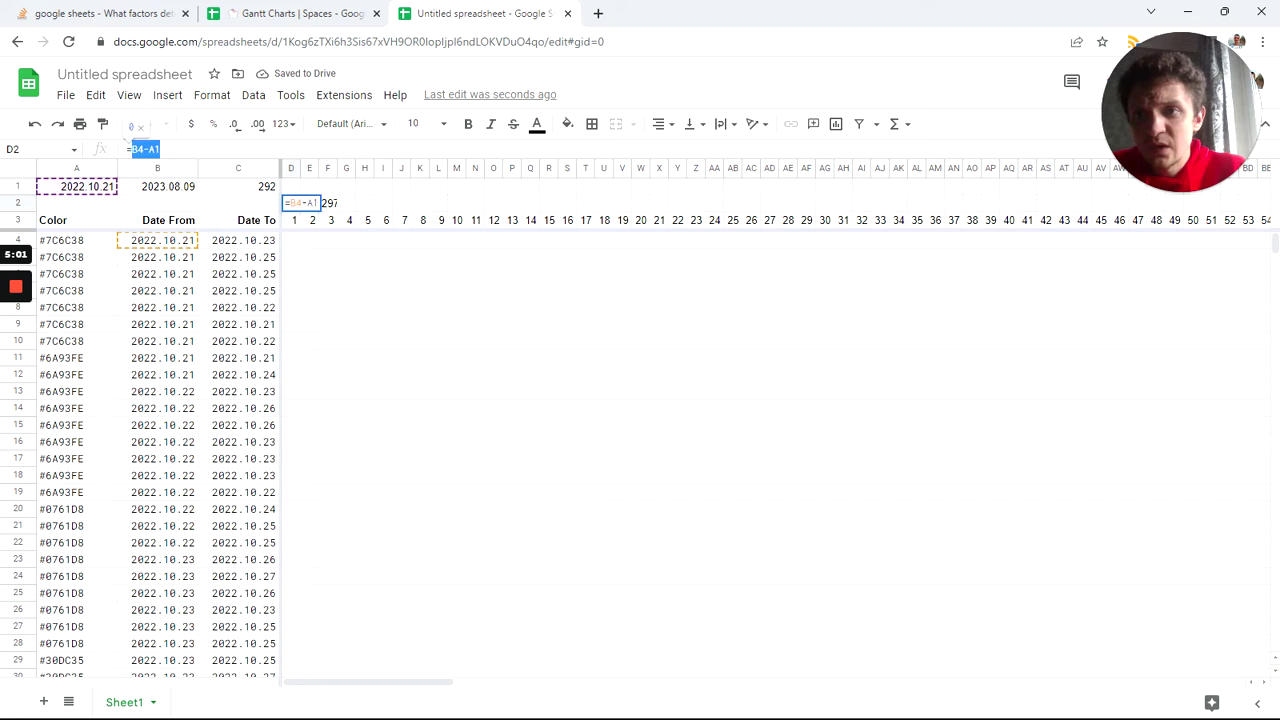
key(Escape)
click(328, 203)
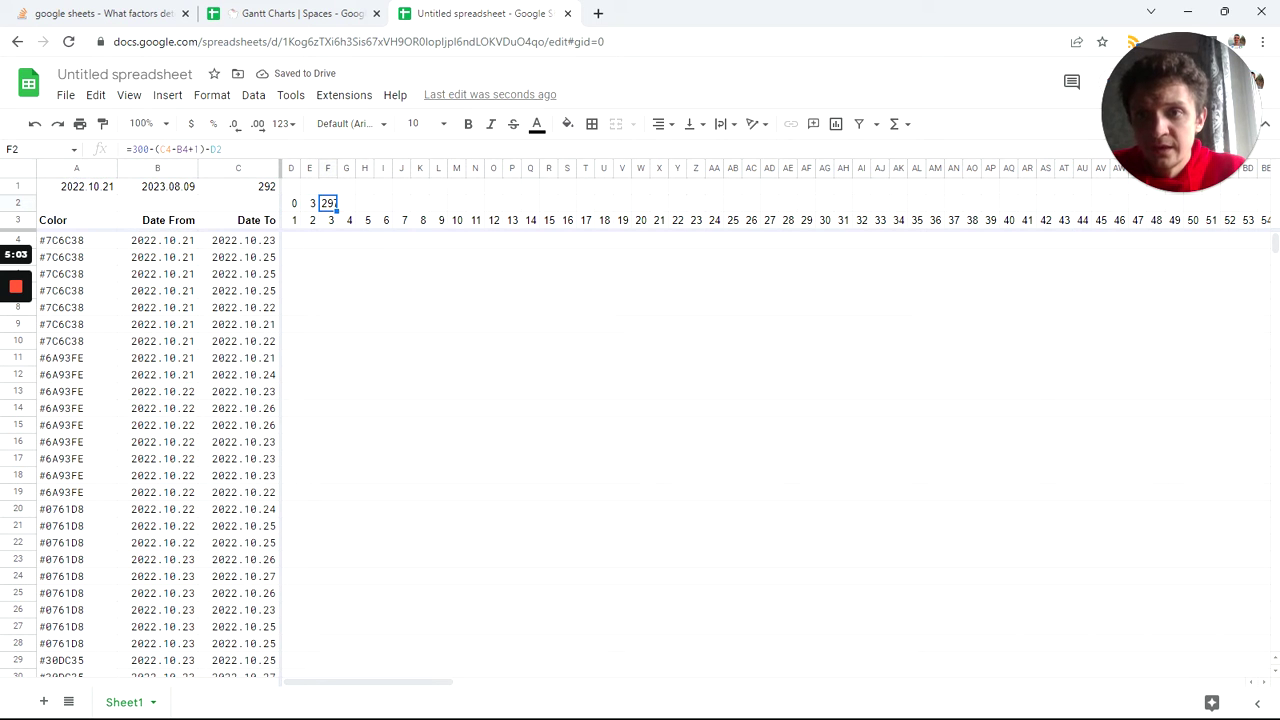
double_click(214, 149)
text((B4-A1))
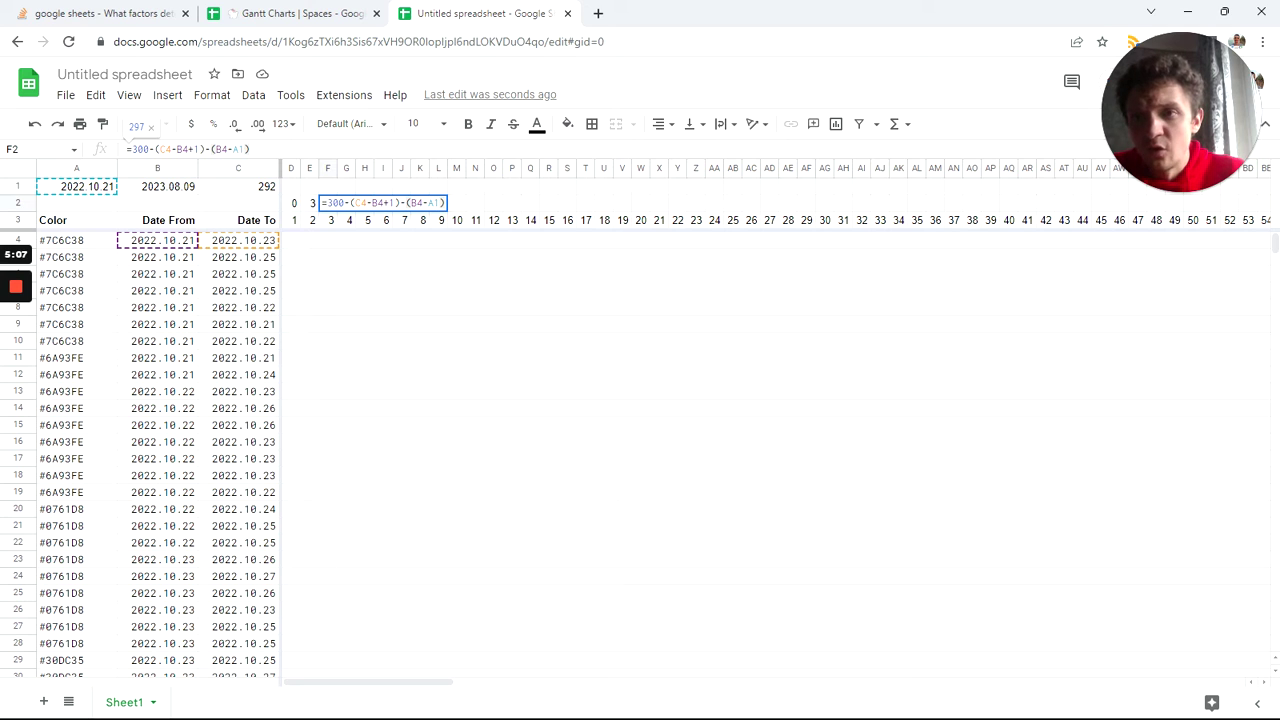
Expand the parentheses in F2's formula and adjust the signs so it reads =300-C4+B4-1-B4+A1
drag(170, 149, 196, 149)
text(+B4-)
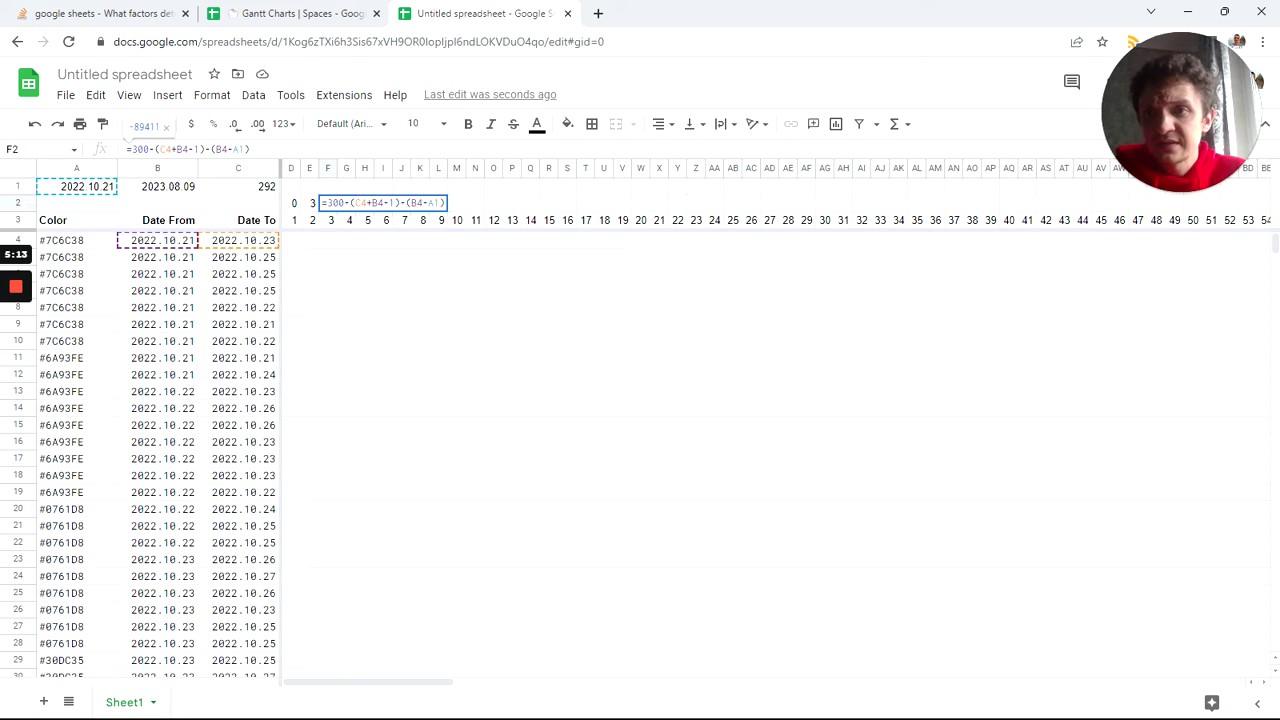
click(160, 149)
key(BackSpace)
click(200, 149)
key(BackSpace)
drag(216, 149, 222, 149)
text(+)
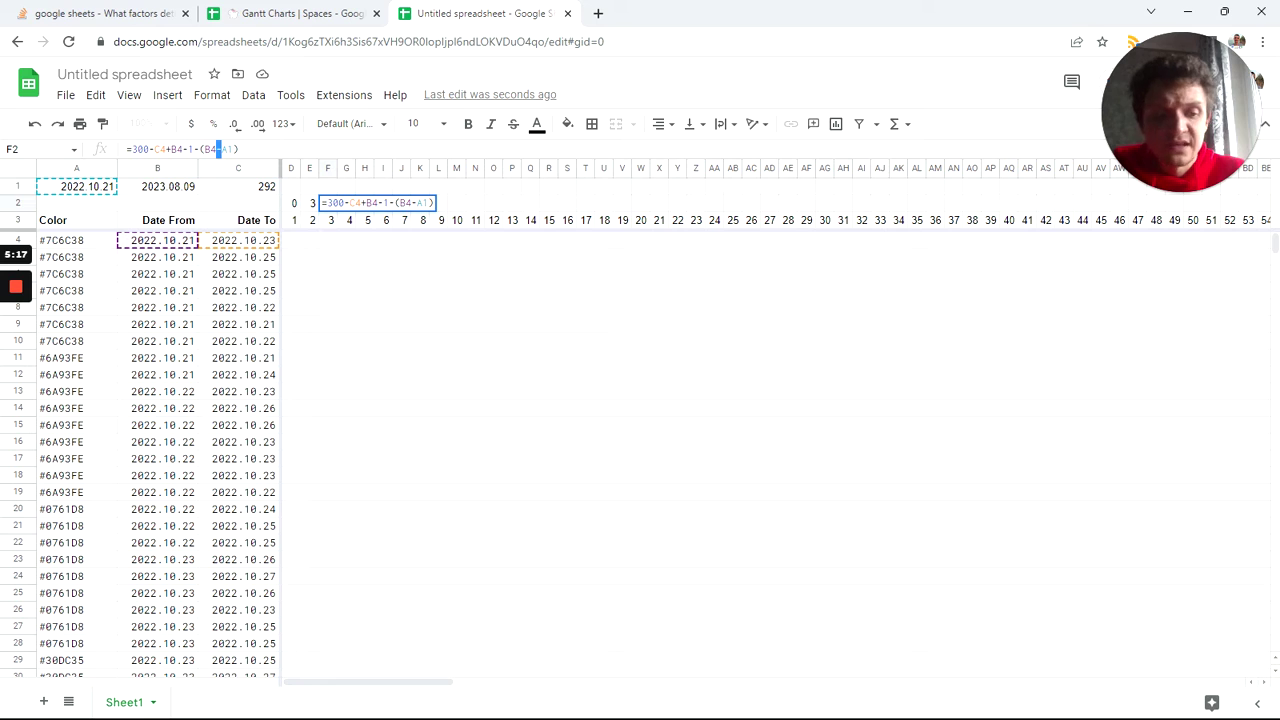
key(Left)
key(Left)
key(Left)
key(BackSpace)
key(End)
key(BackSpace)
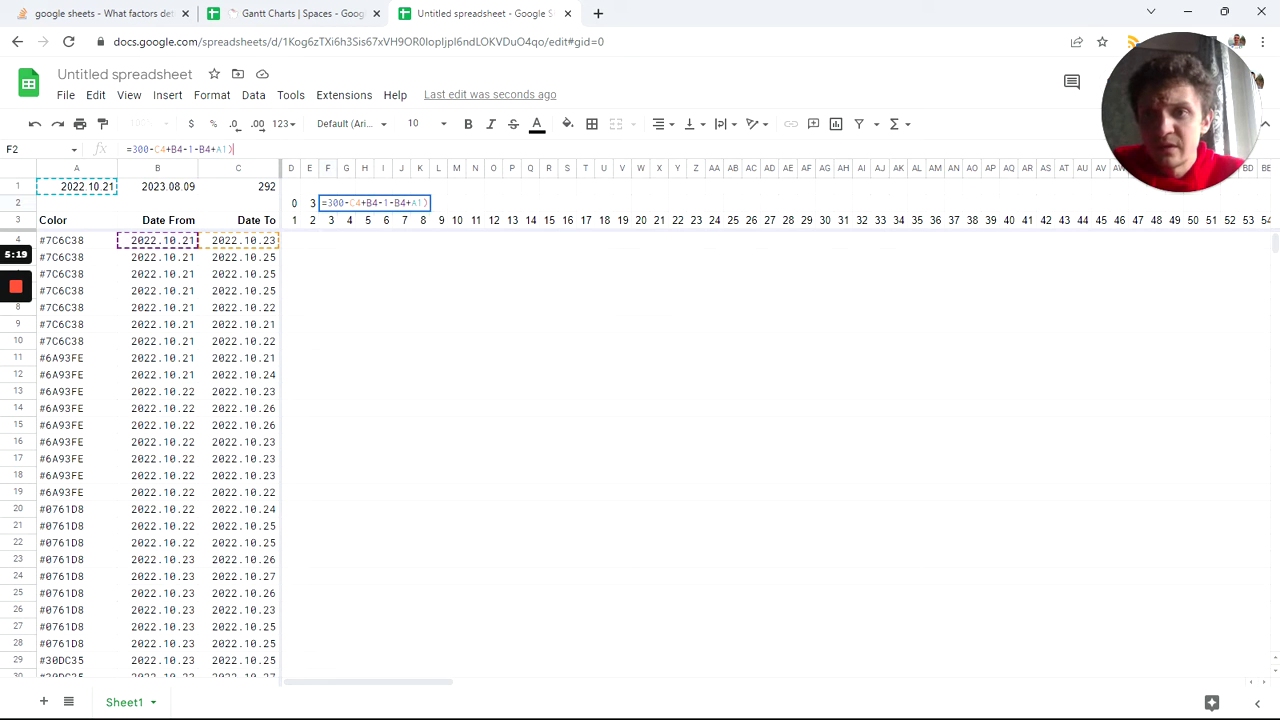
click(337, 222)
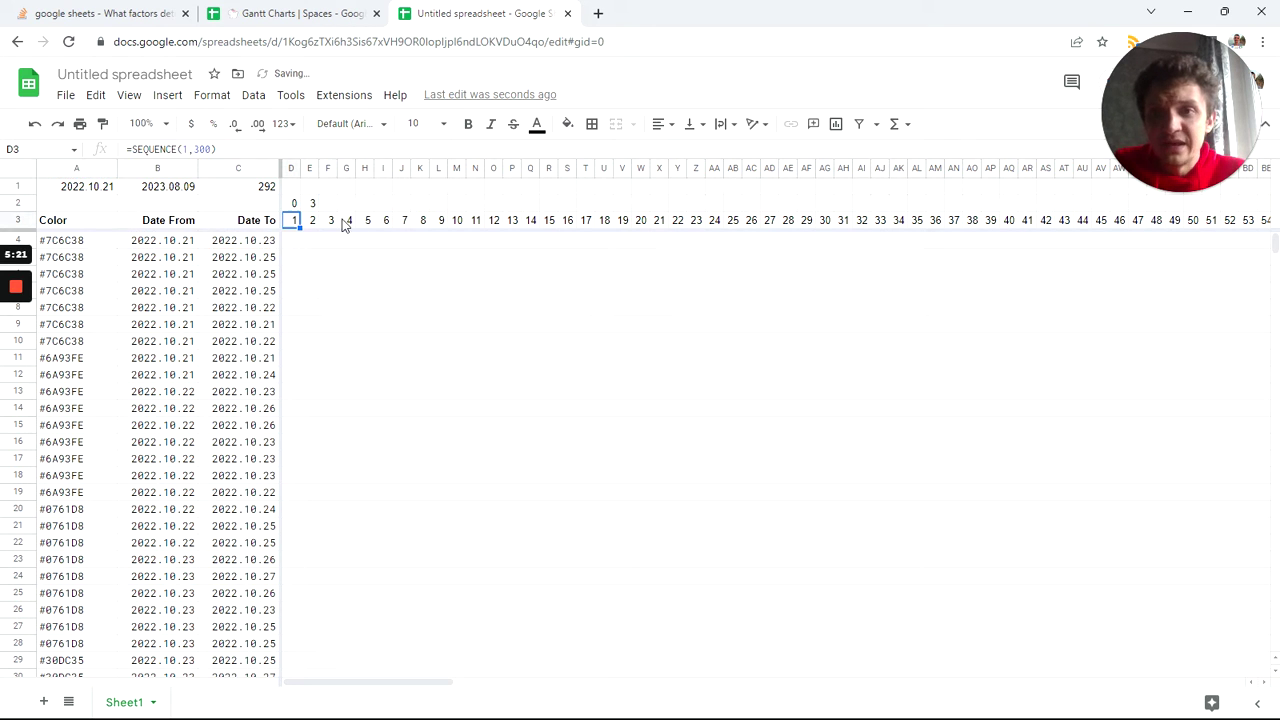
click(329, 204)
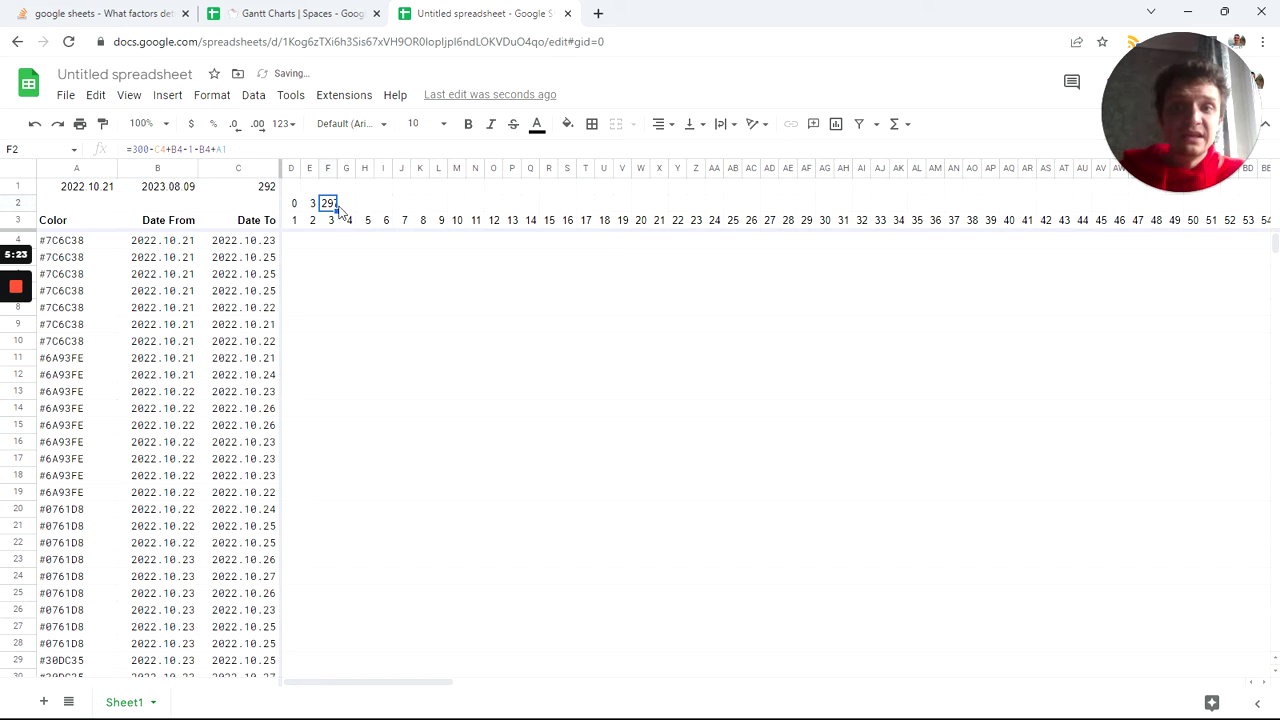
Remove the two cancelling B4 terms from F2's formula, leaving =300-C4-1+A1
key(Return)
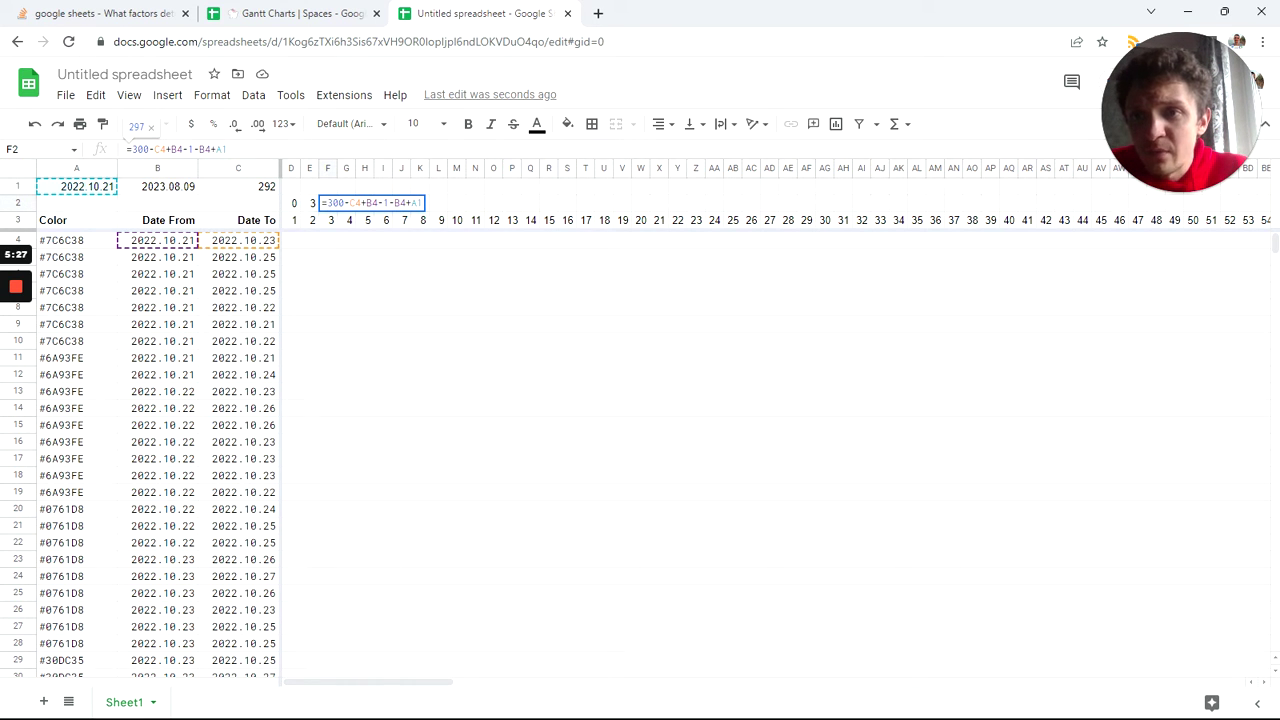
click(206, 149)
key(BackSpace)
key(BackSpace)
key(BackSpace)
key(Left)
key(Left)
key(BackSpace)
key(BackSpace)
key(BackSpace)
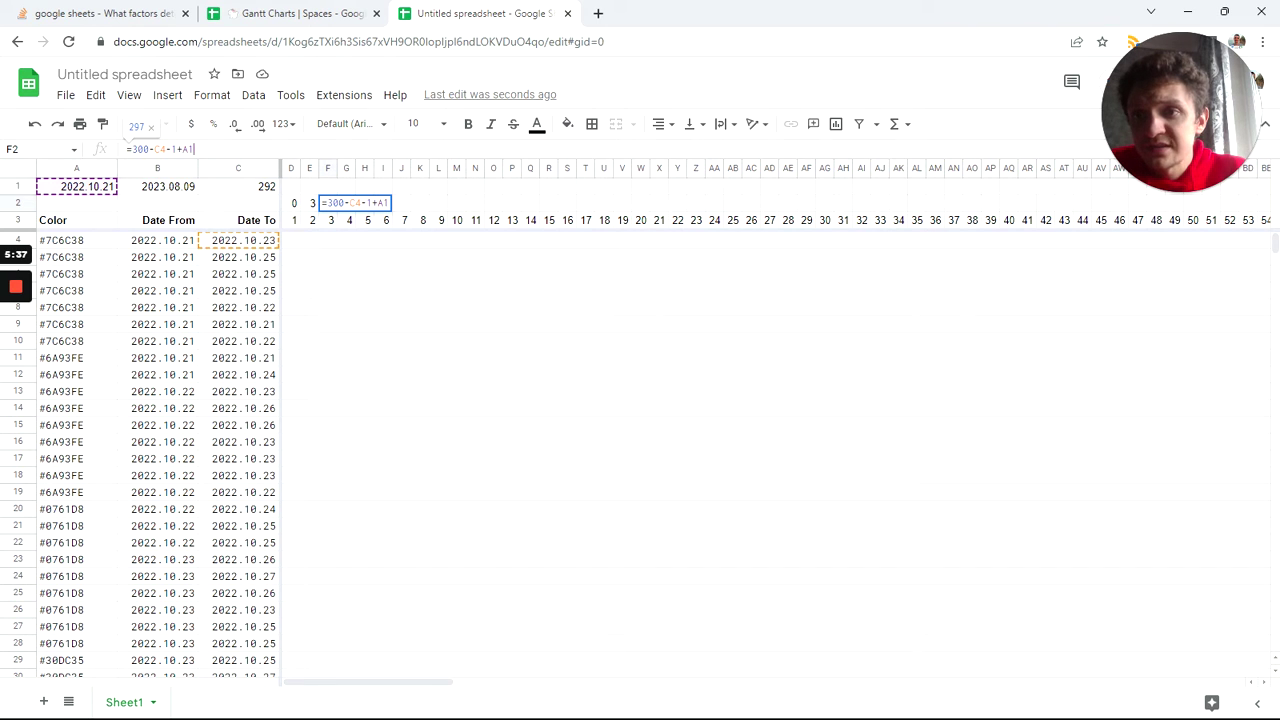
key(Return)
click(331, 206)
Start a SPARKLINE formula in row 4's merged cell with the data array {D2,E2,F2}
scroll(150, 322, down, 4)
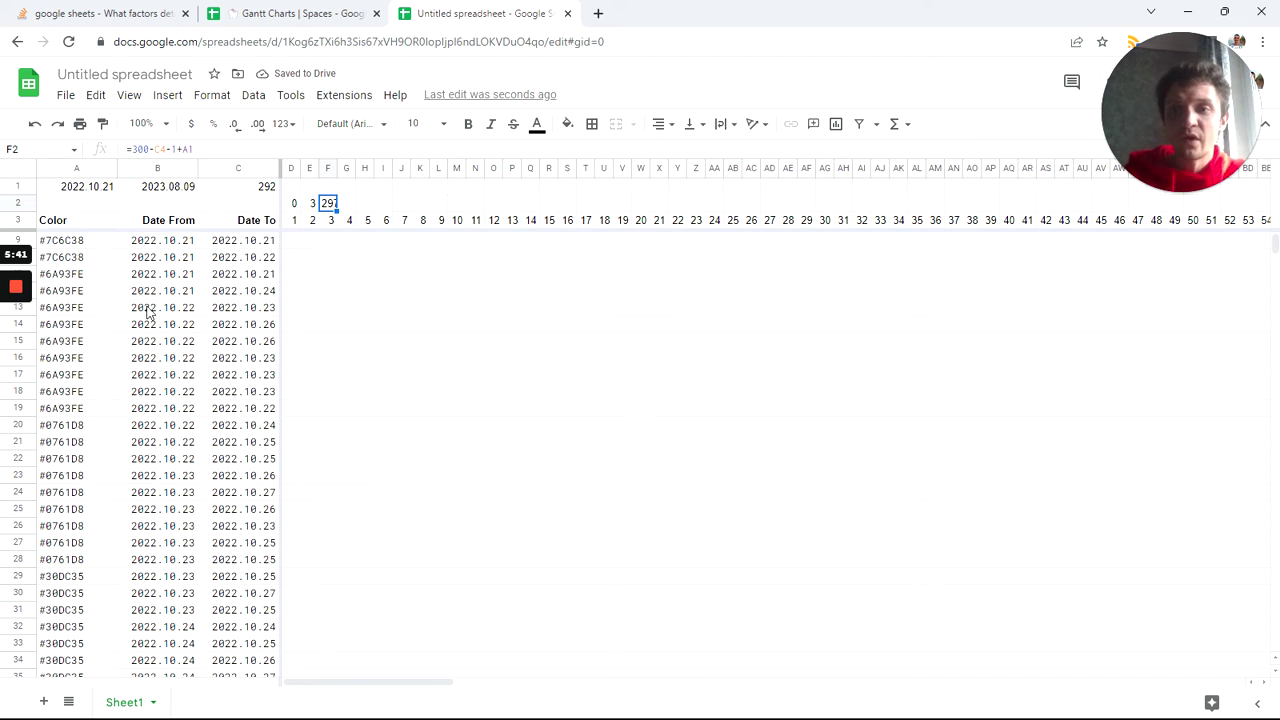
scroll(148, 320, up, 4)
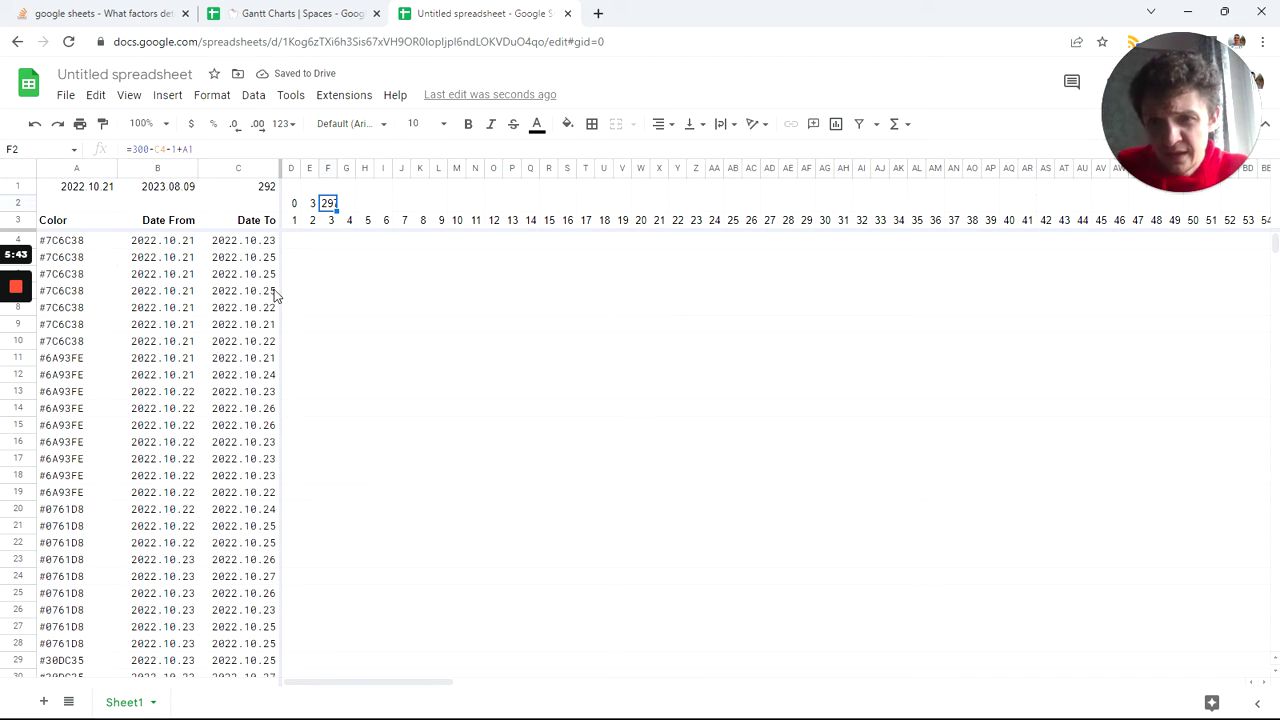
click(297, 244)
key(ctrl+shift+Right)
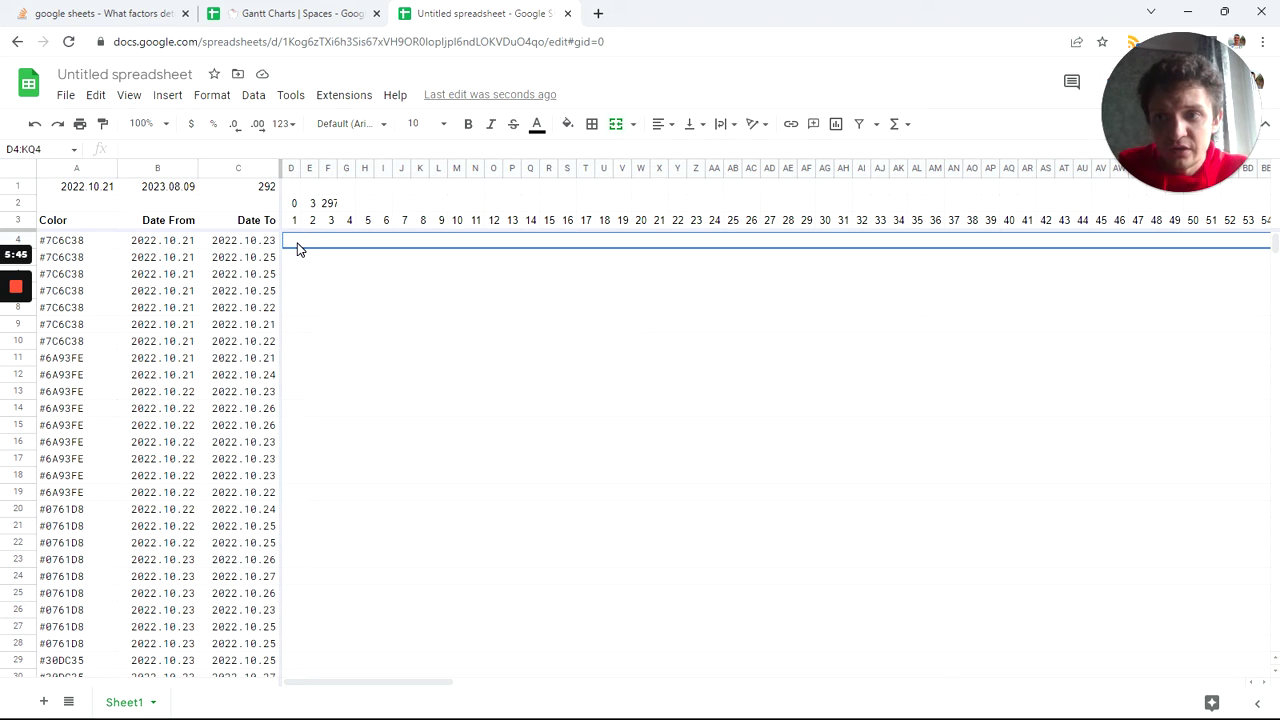
text(=)
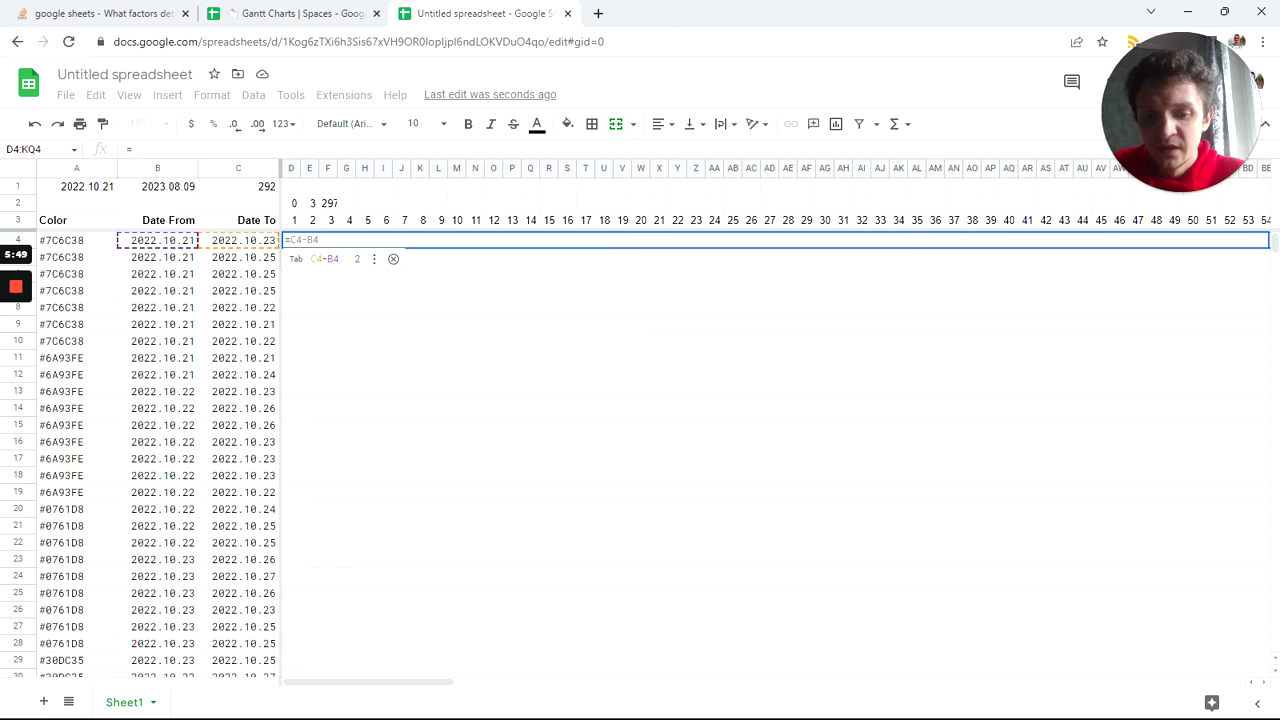
text(spa)
key(Tab)
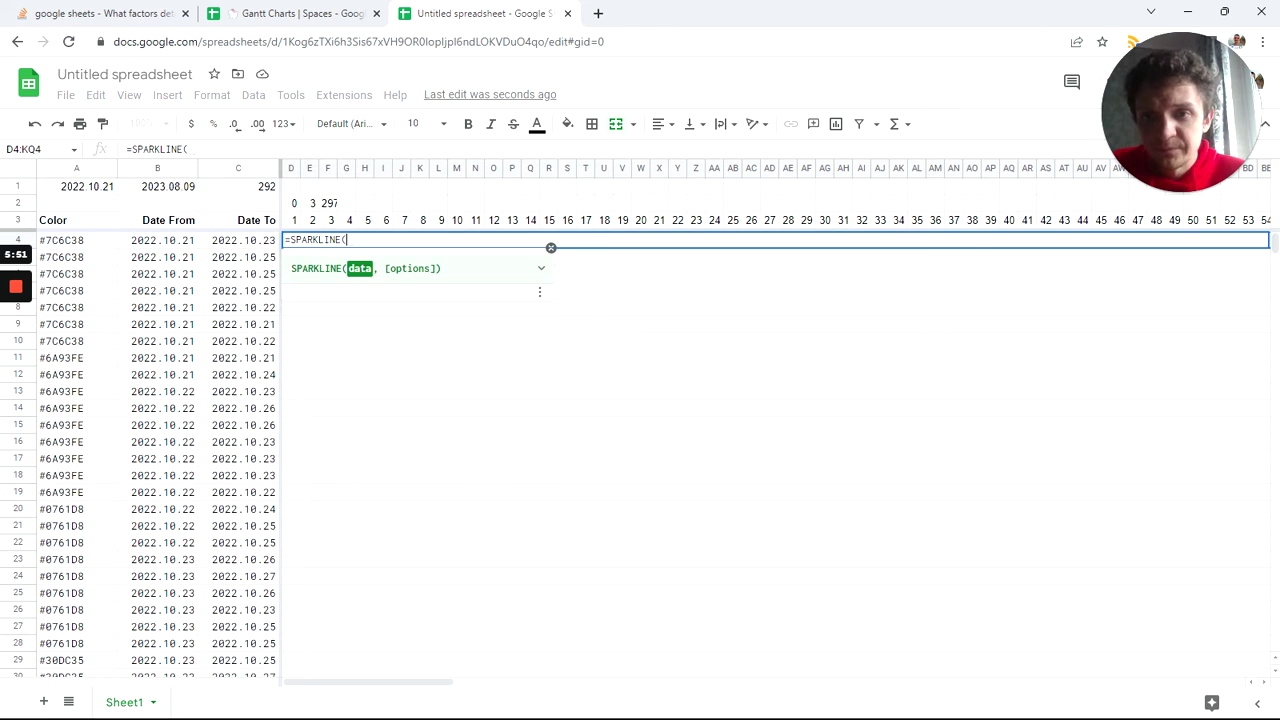
text({)
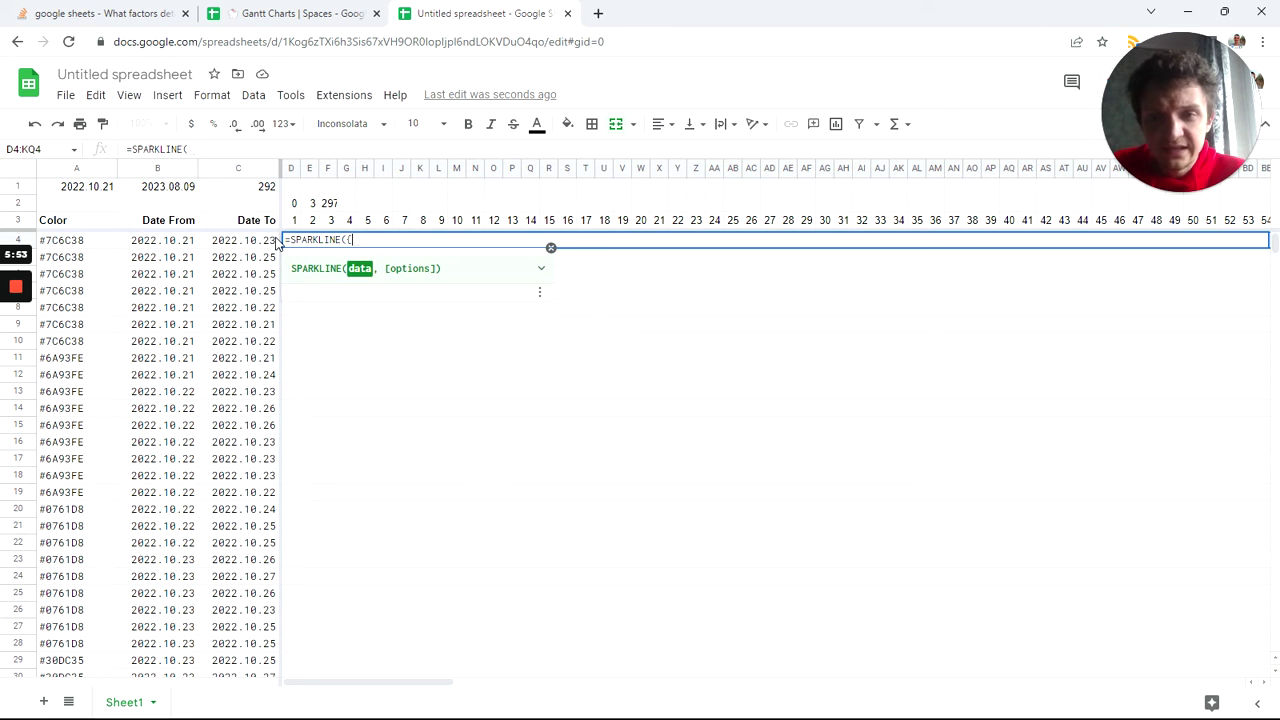
click(300, 207)
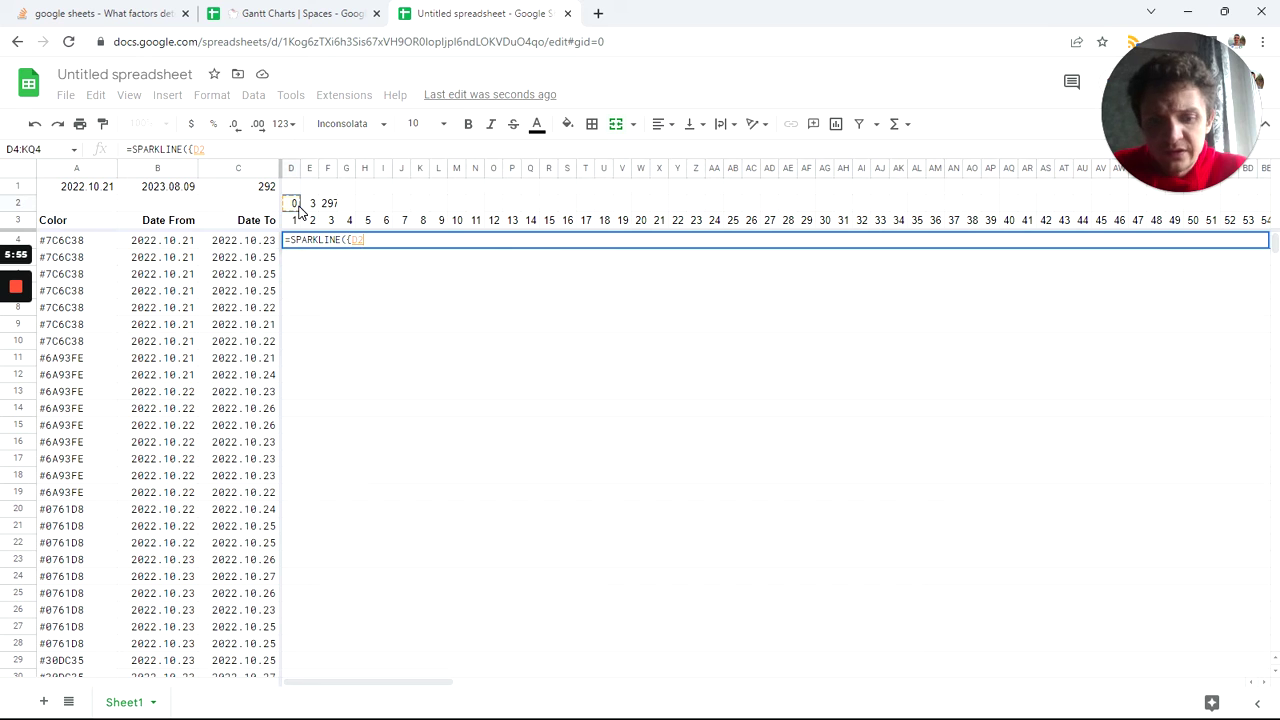
text(,)
click(314, 205)
text(,)
click(329, 205)
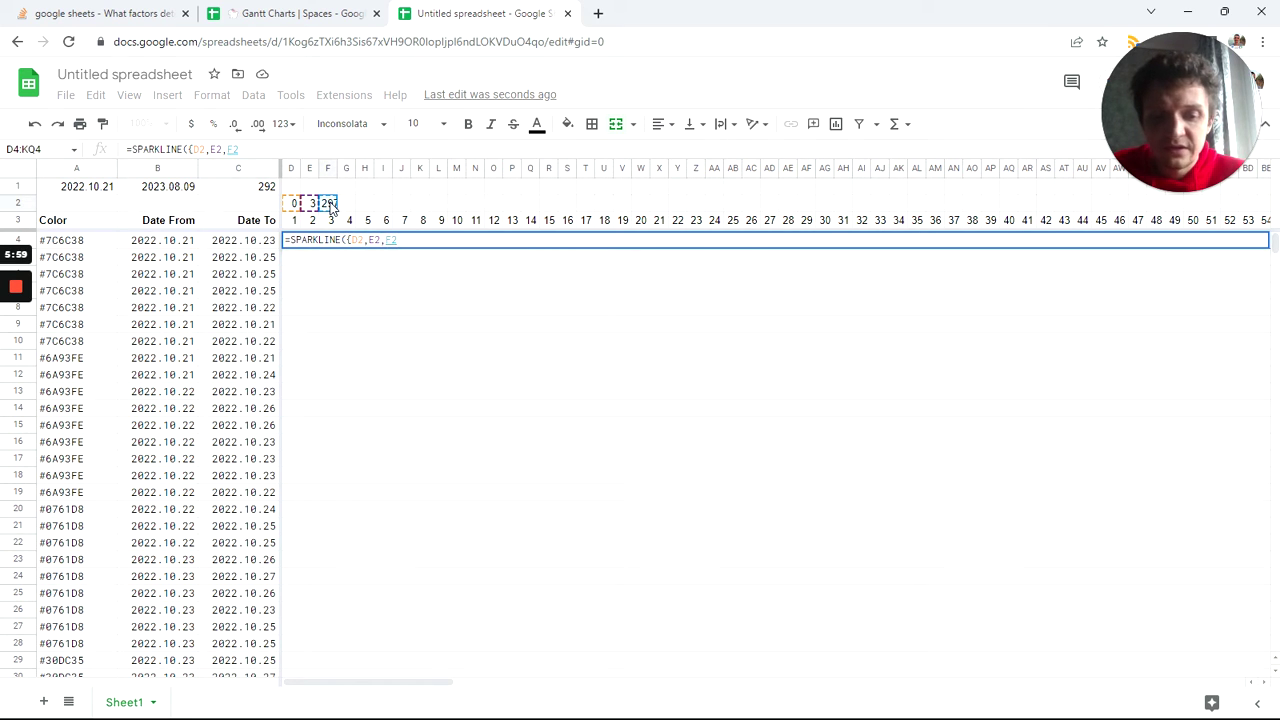
text(}))
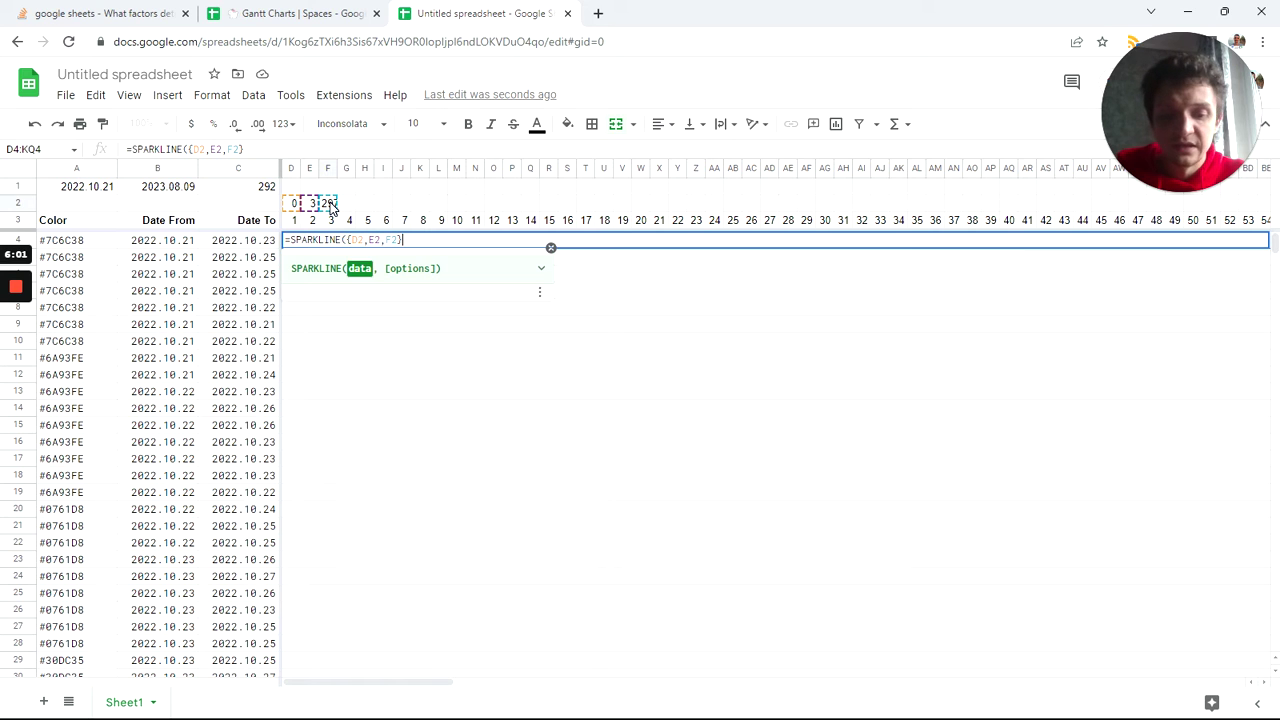
Add the options {"charttype","bar";"max",50} to the SPARKLINE formula, copied from the function's help example
text(,)
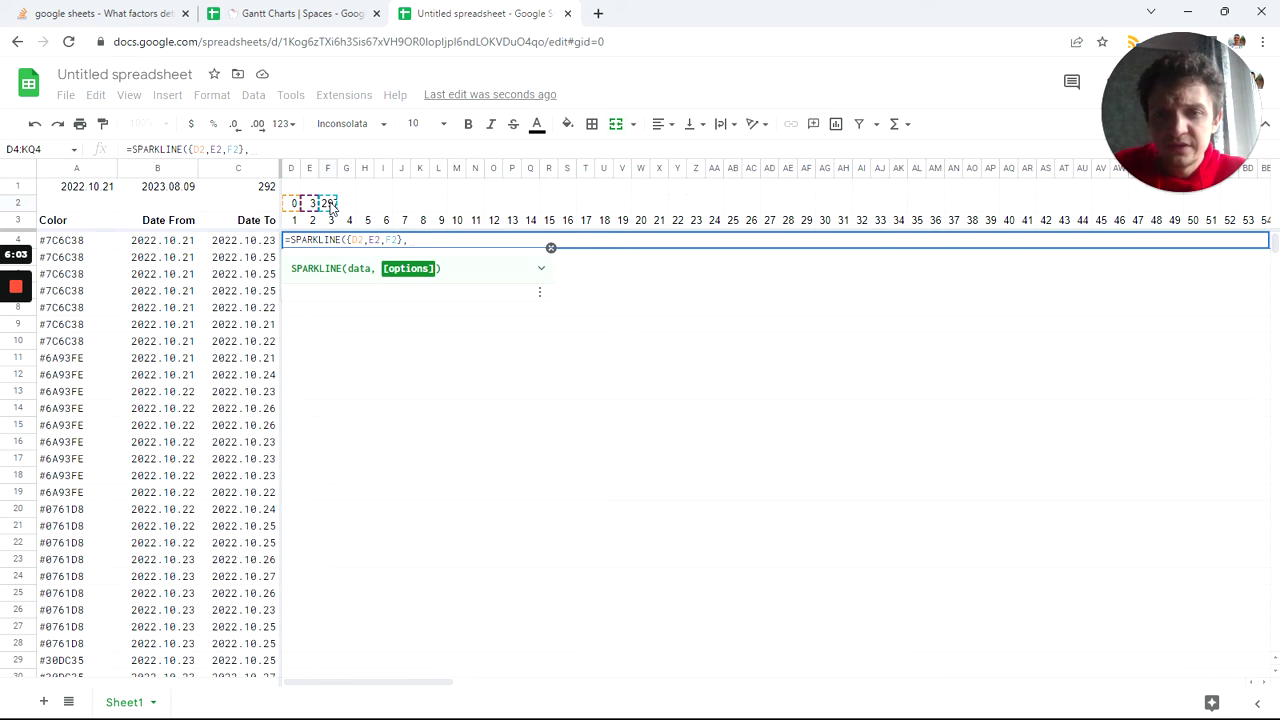
text({)
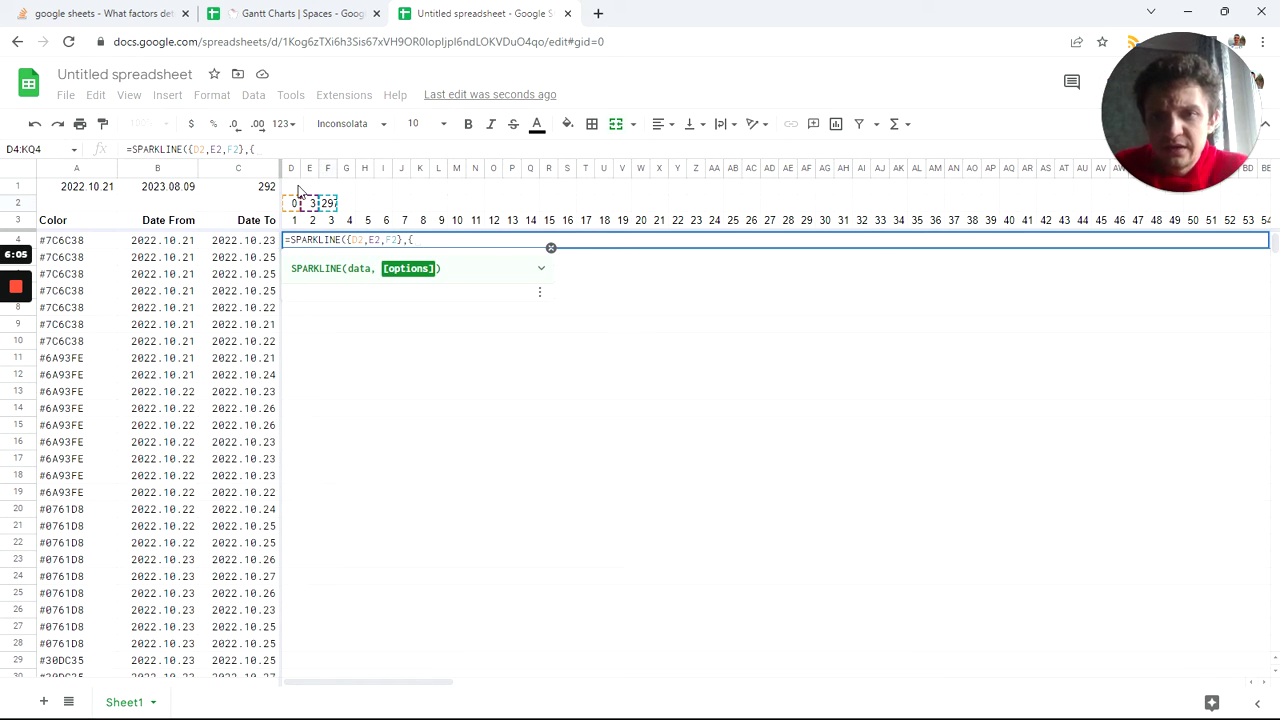
click(540, 269)
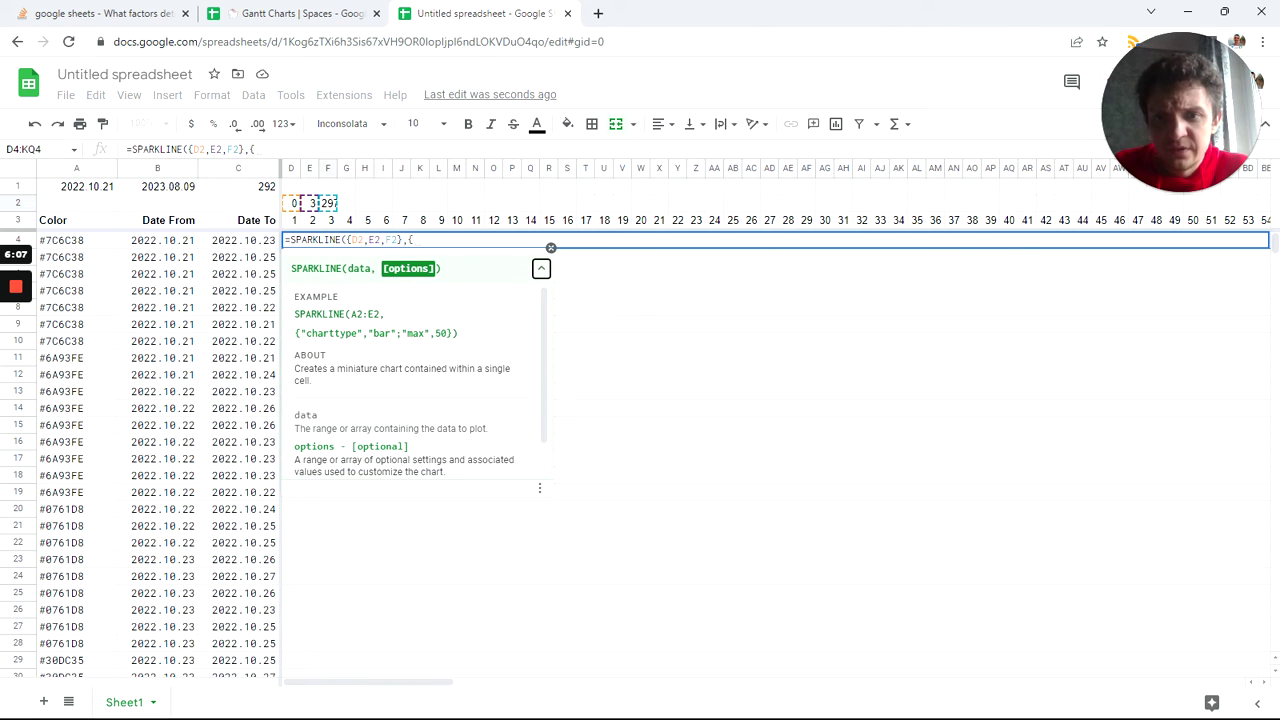
drag(295, 333, 458, 333)
key(ctrl+c)
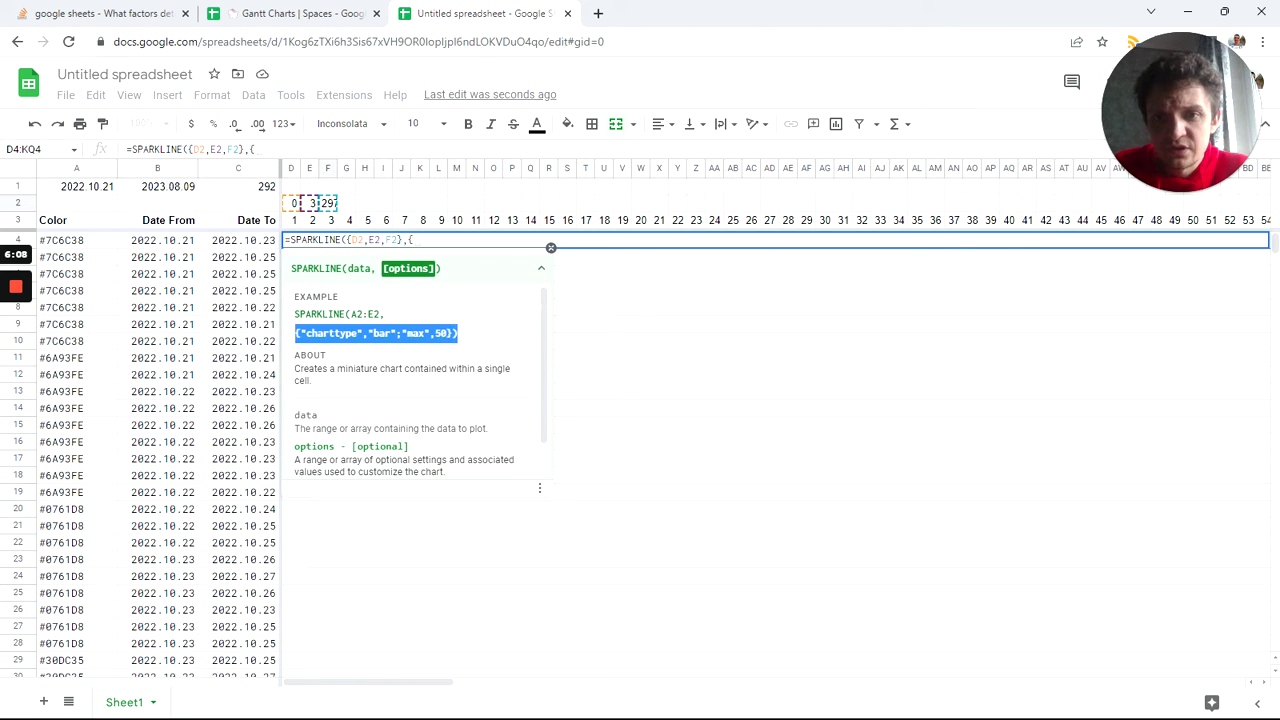
click(421, 241)
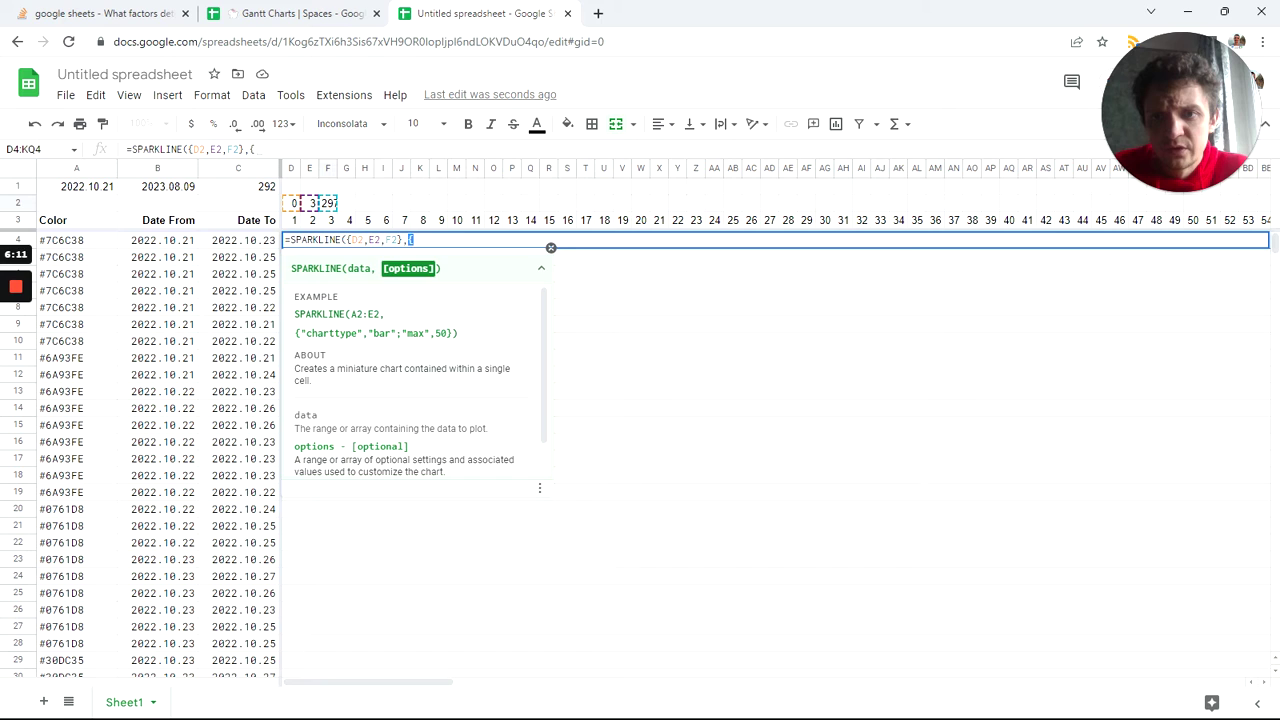
key(ctrl+v)
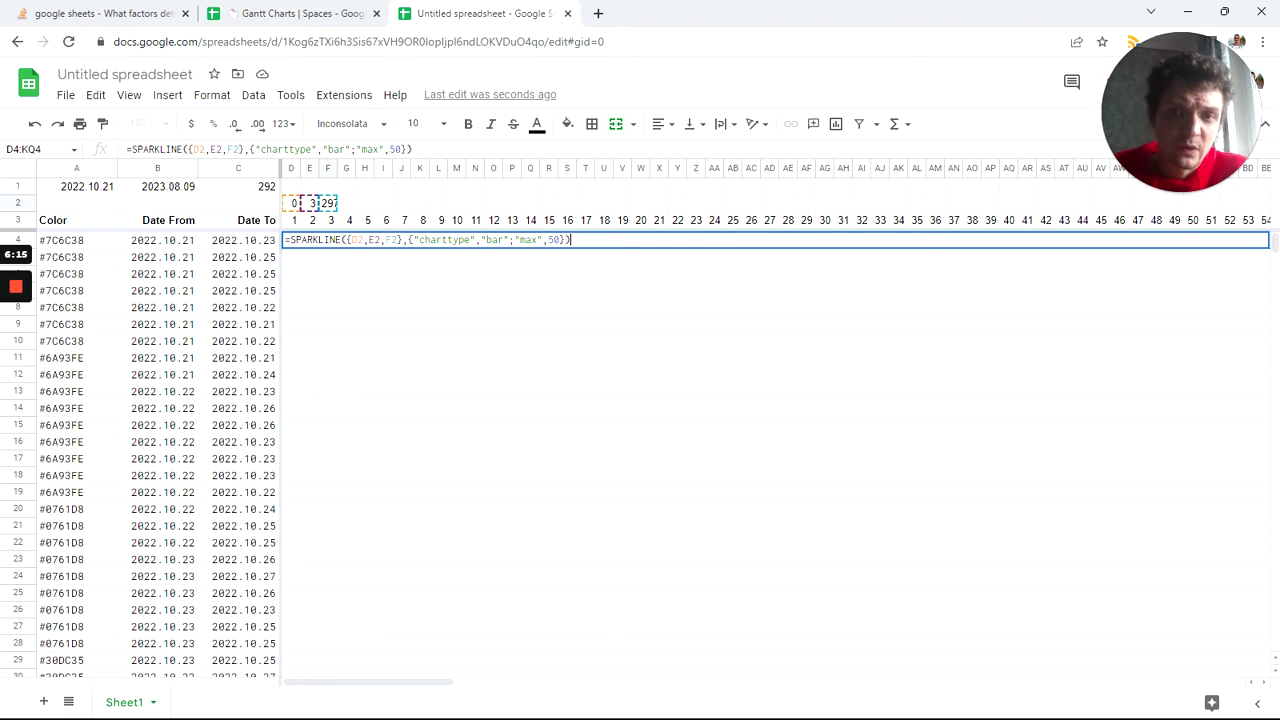
Replace the "max",50 option in row 4's SPARKLINE formula with "color1",A4,"color2","#ffffff"
text(color1)
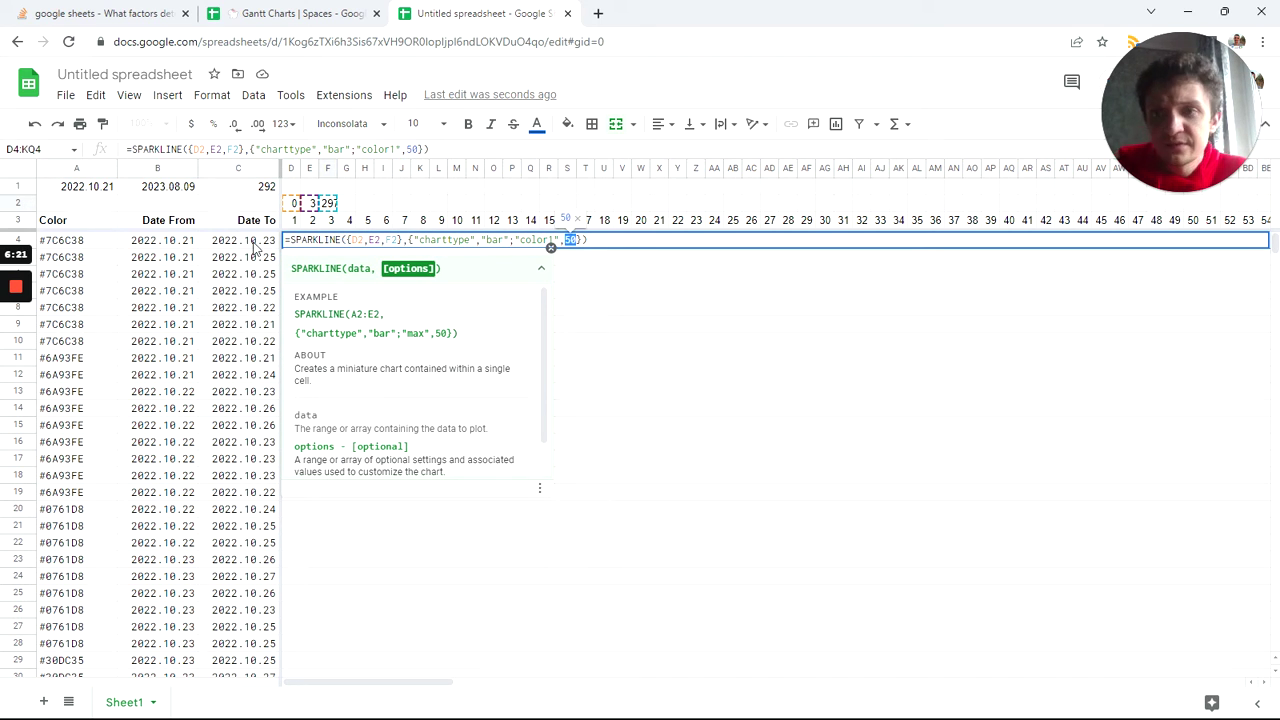
click(76, 240)
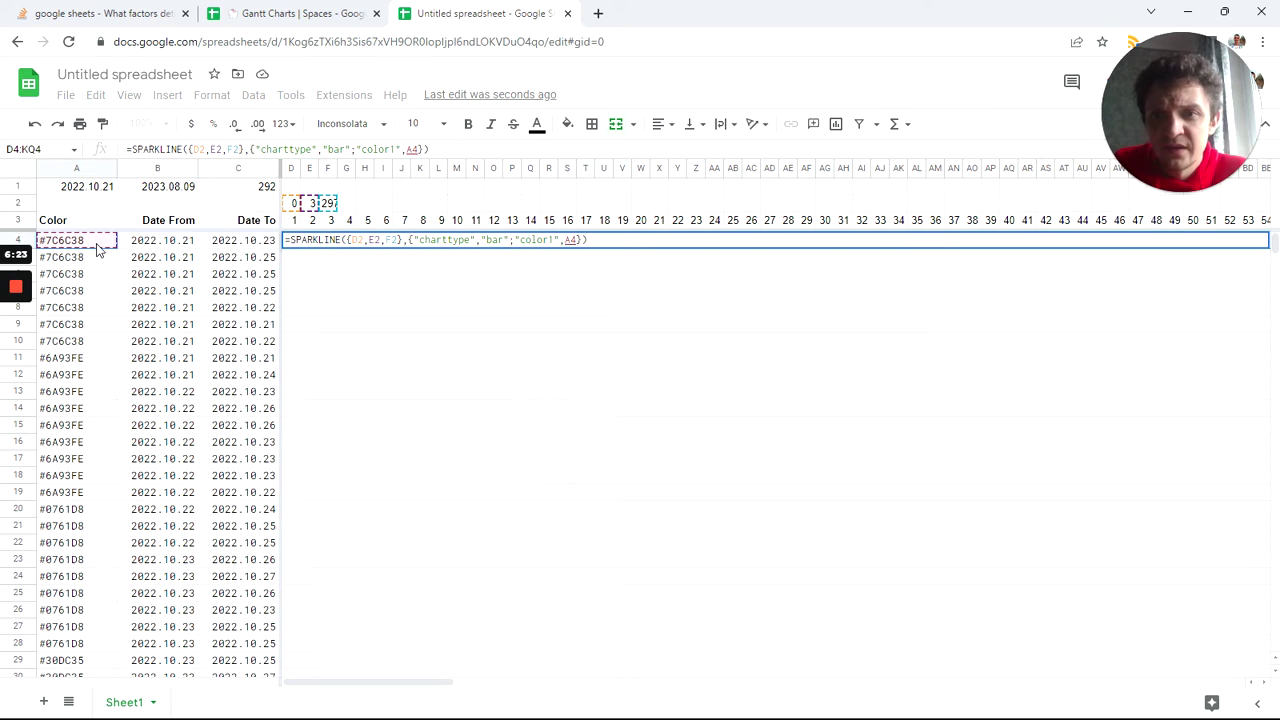
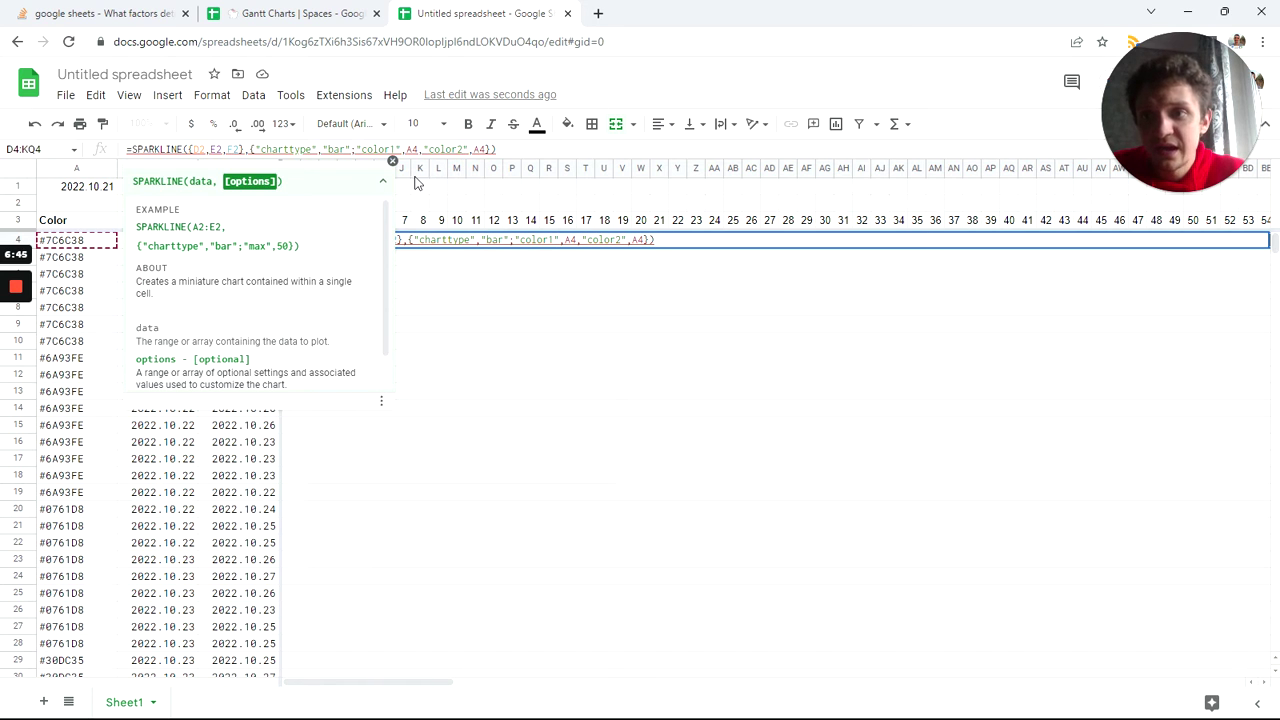
double_click(480, 149)
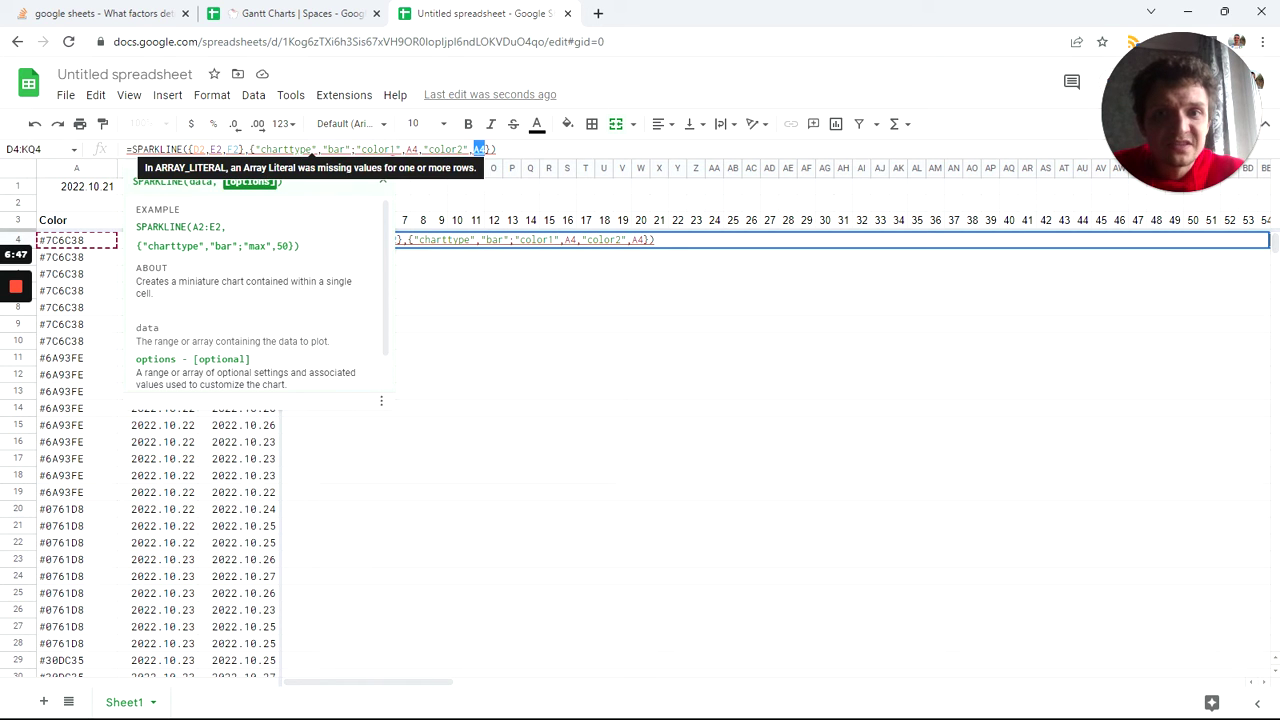
text(")
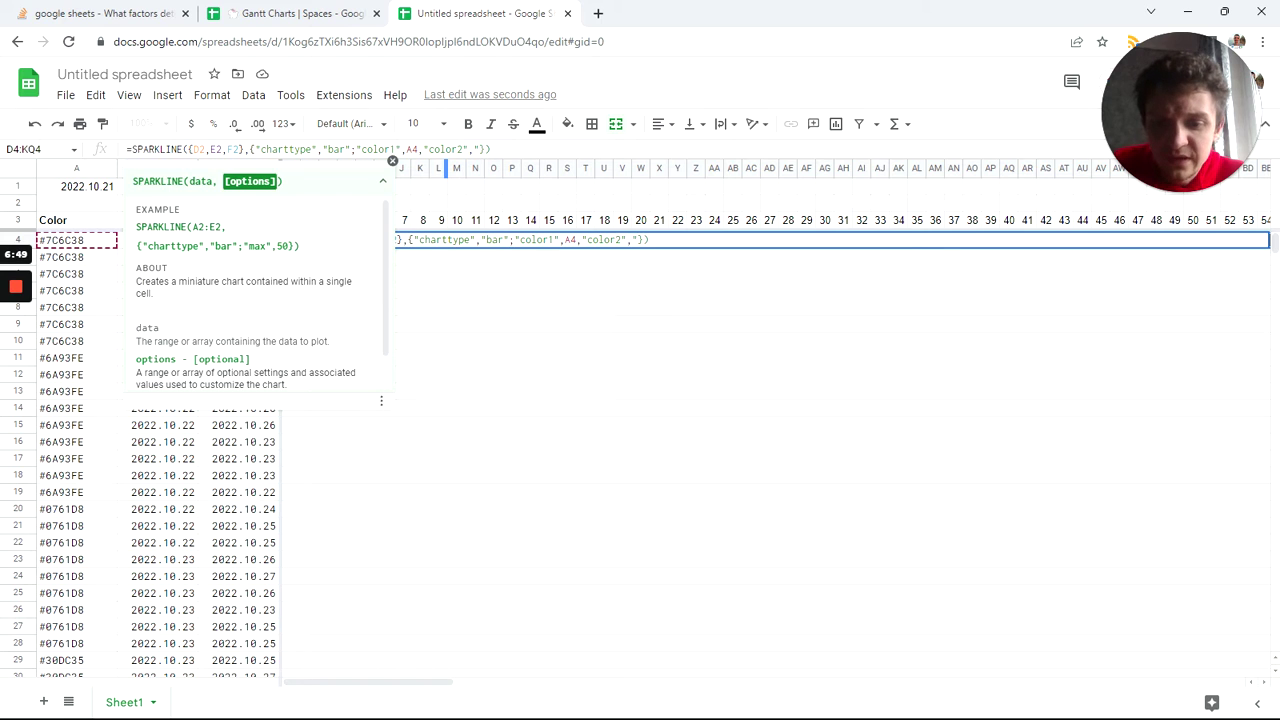
text(#ffffff"})
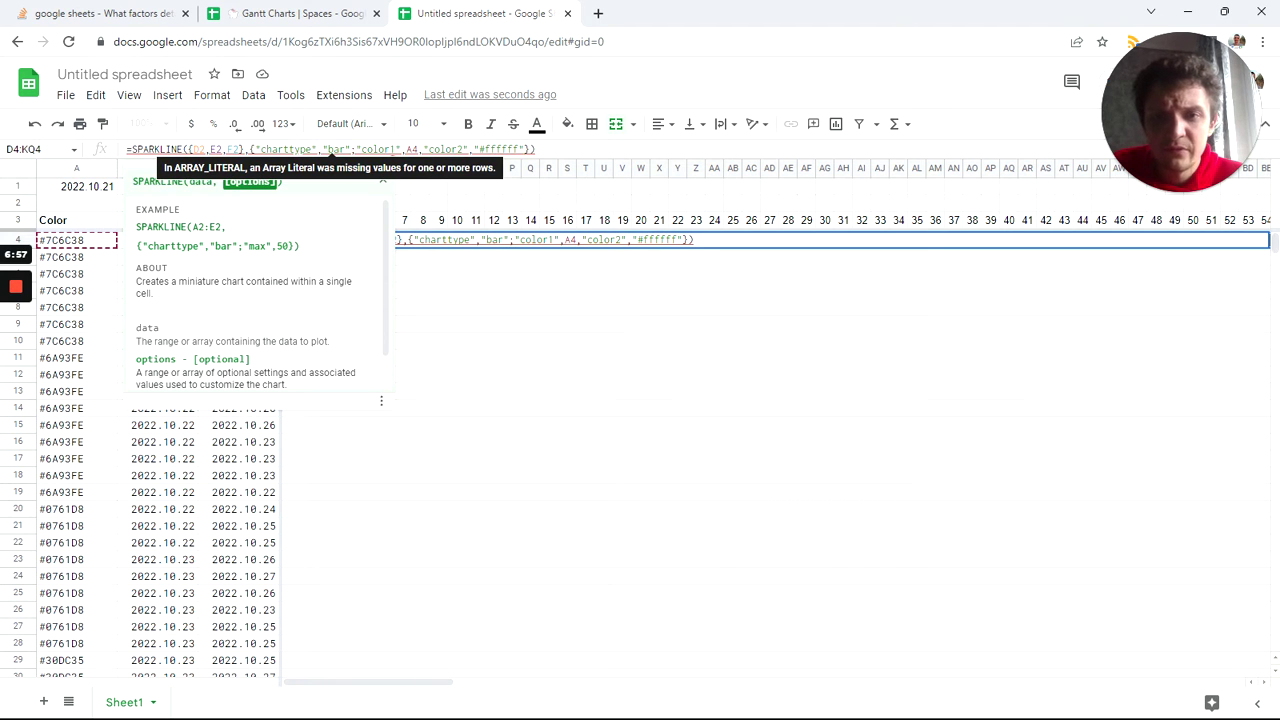
key(Return)
Try swapping the color1 and color2 option names in row 4's comma-separated SPARKLINE options
click(362, 243)
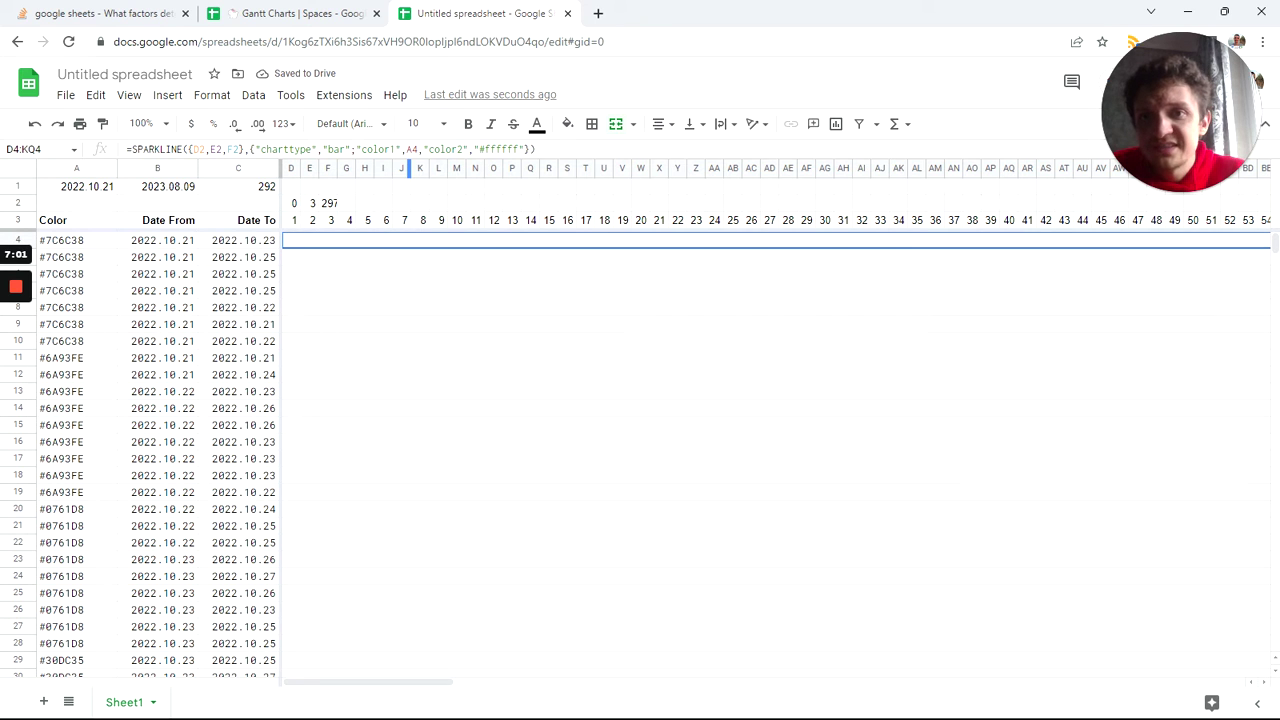
click(391, 149)
text(2)
click(466, 149)
key(BackSpace)
text(1)
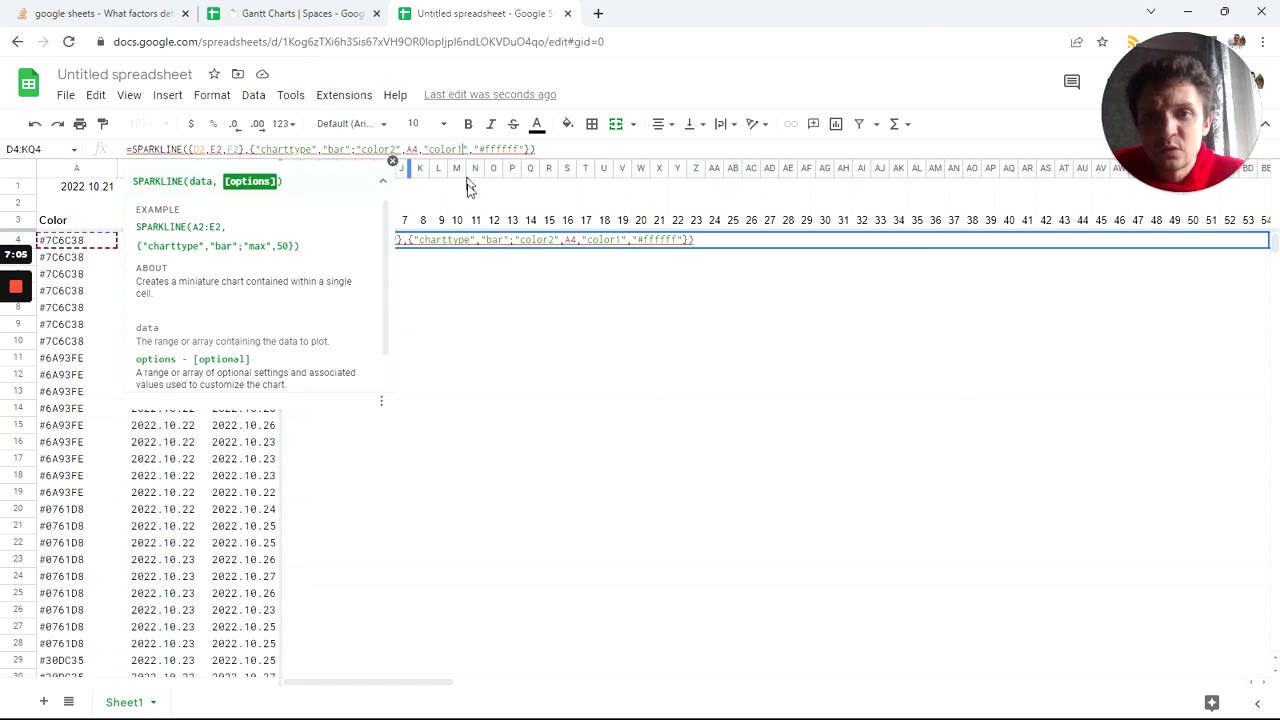
key(Return)
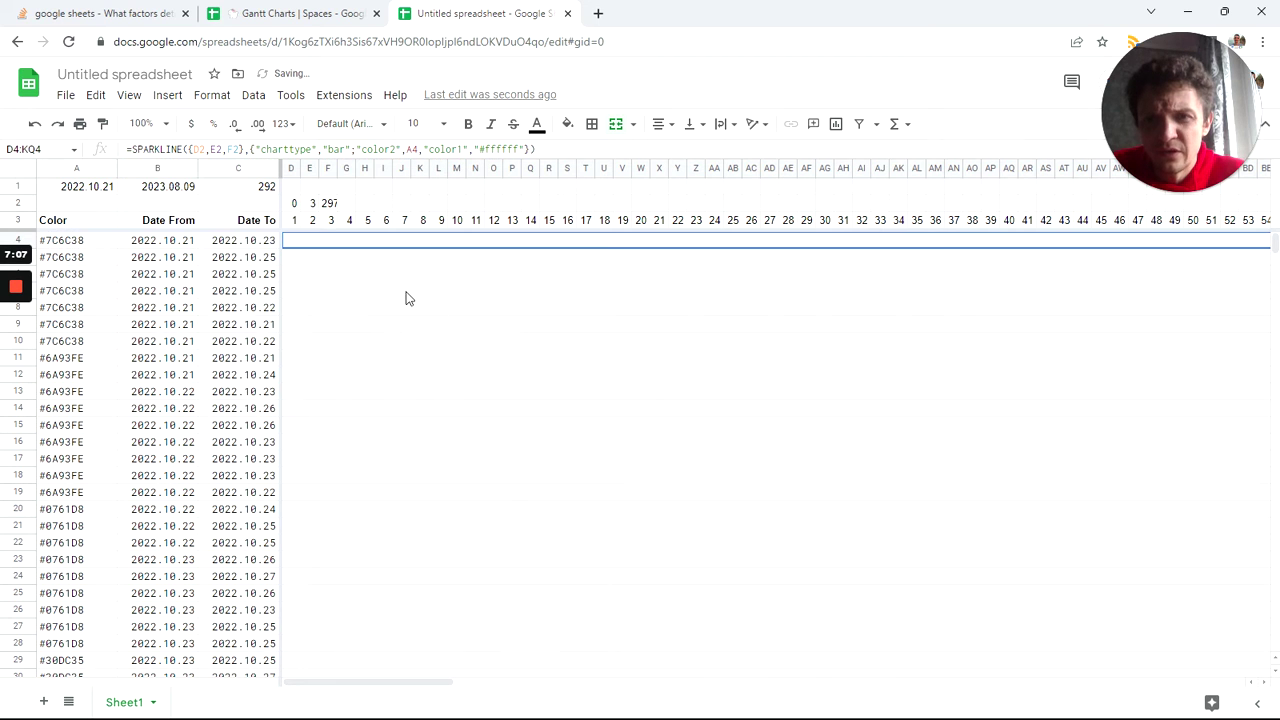
Undo the swap of the color option names in row 4's SPARKLINE formula
drag(417, 689, 197, 611)
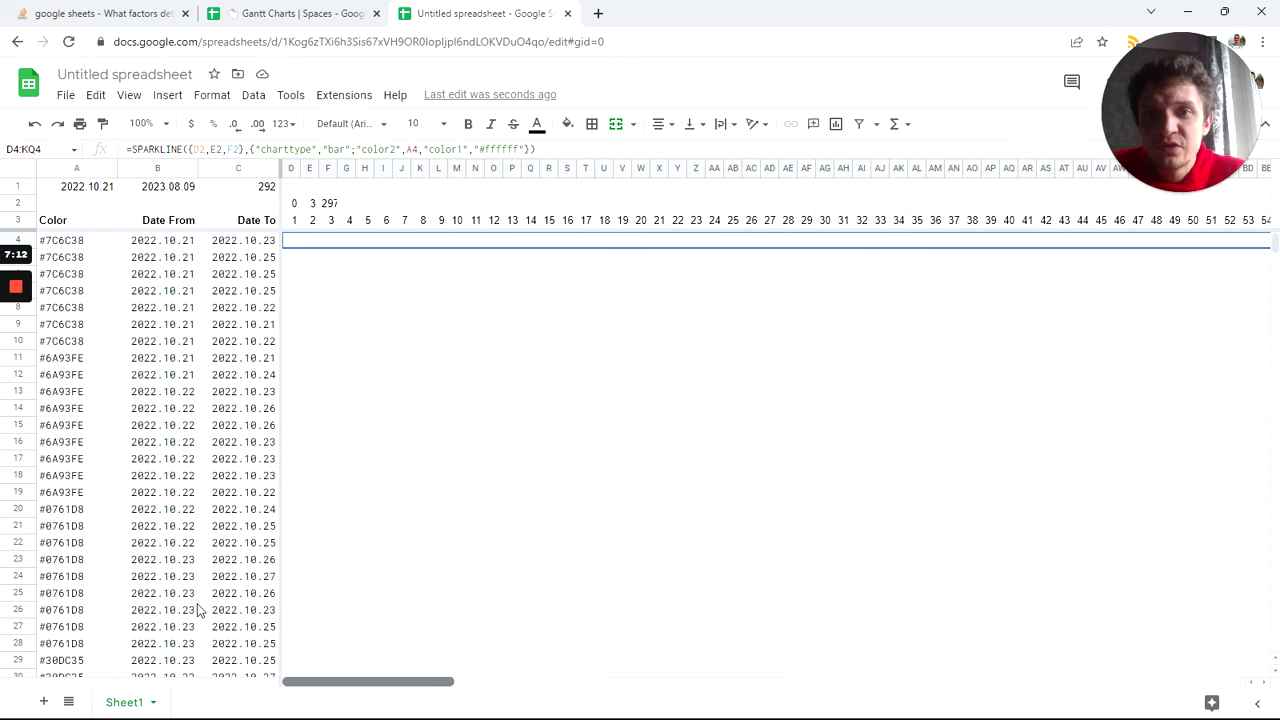
click(420, 149)
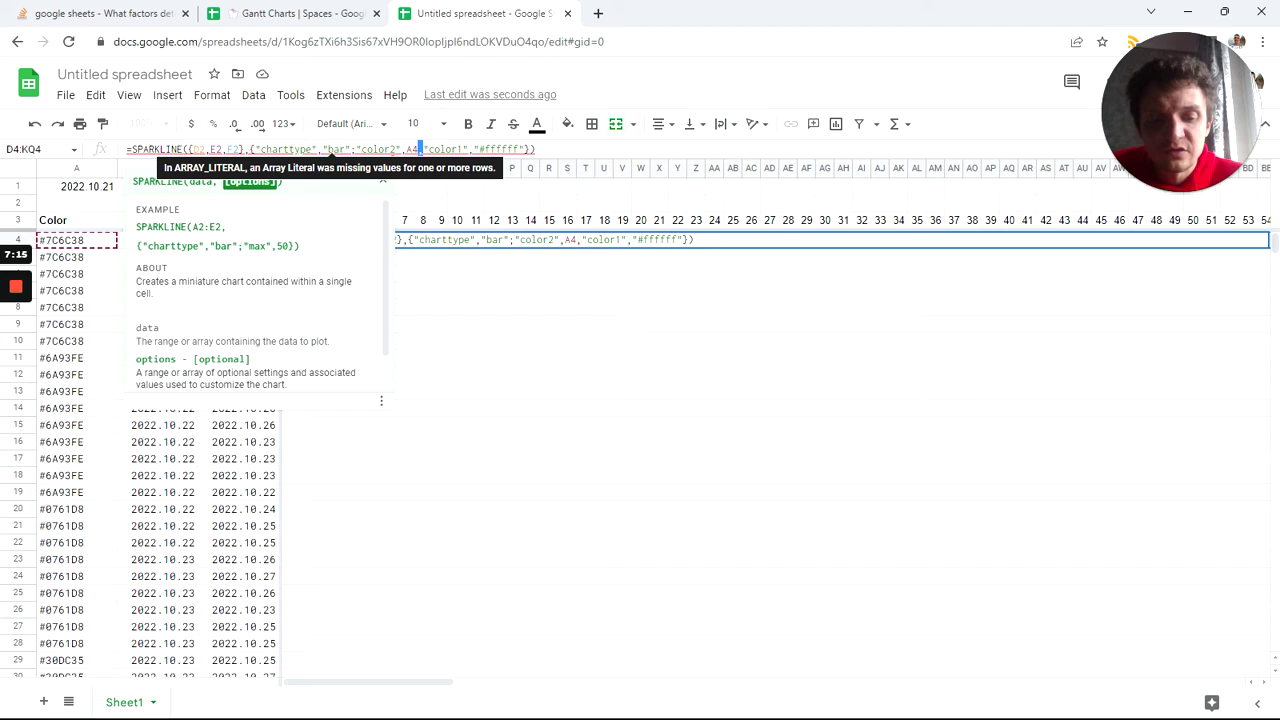
key(Escape)
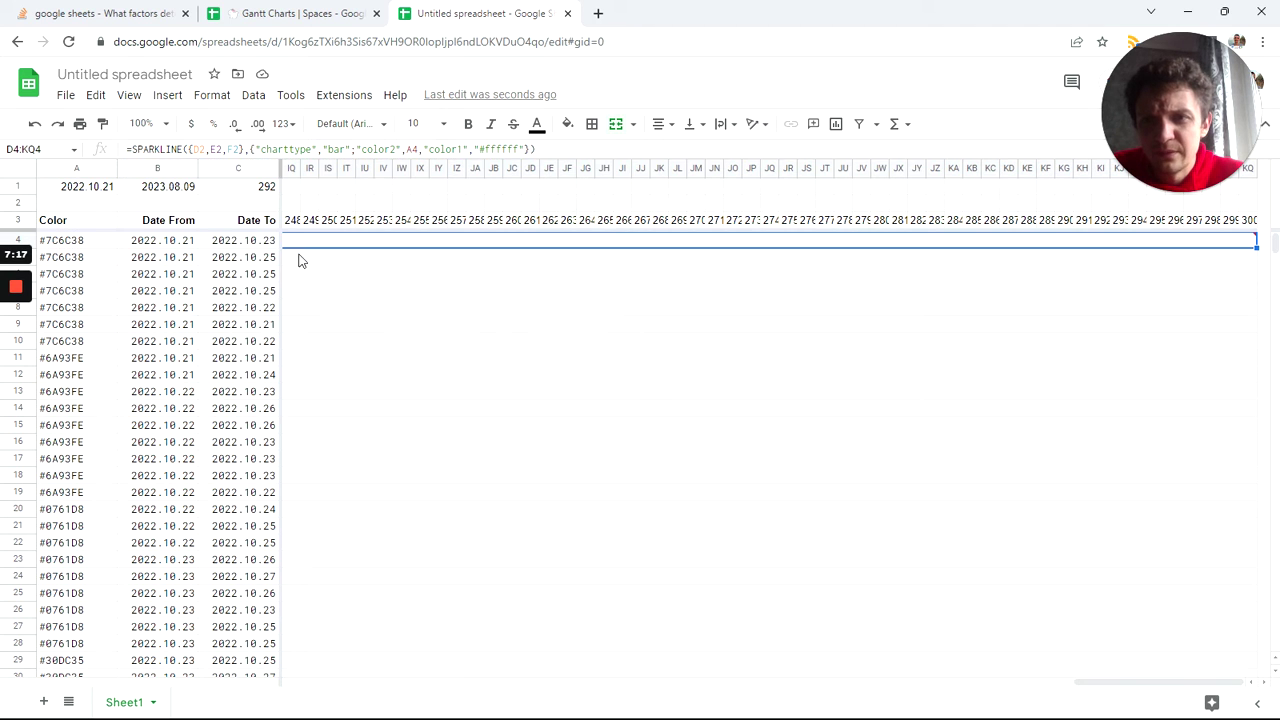
key(Left)
key(Right)
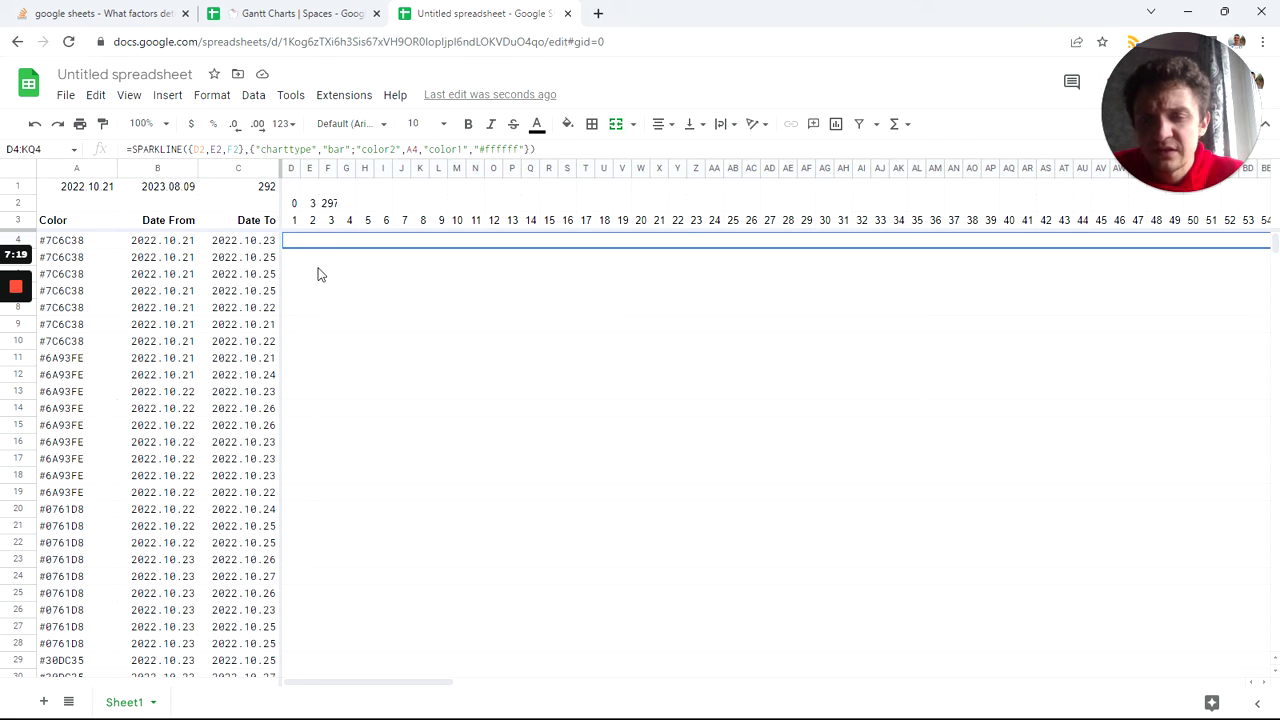
key(ctrl+z)
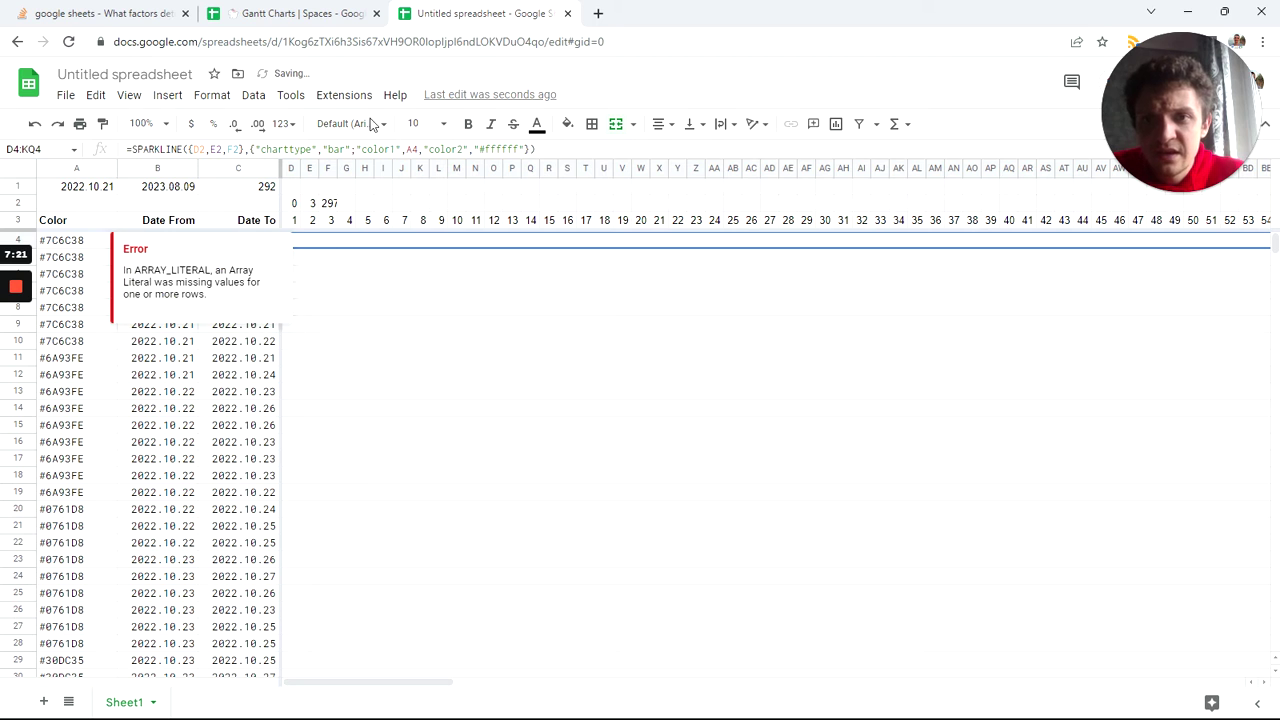
Replace the comma between A4 and "color2" in the SPARKLINE options with a semicolon
key(BackSpace)
text(;)
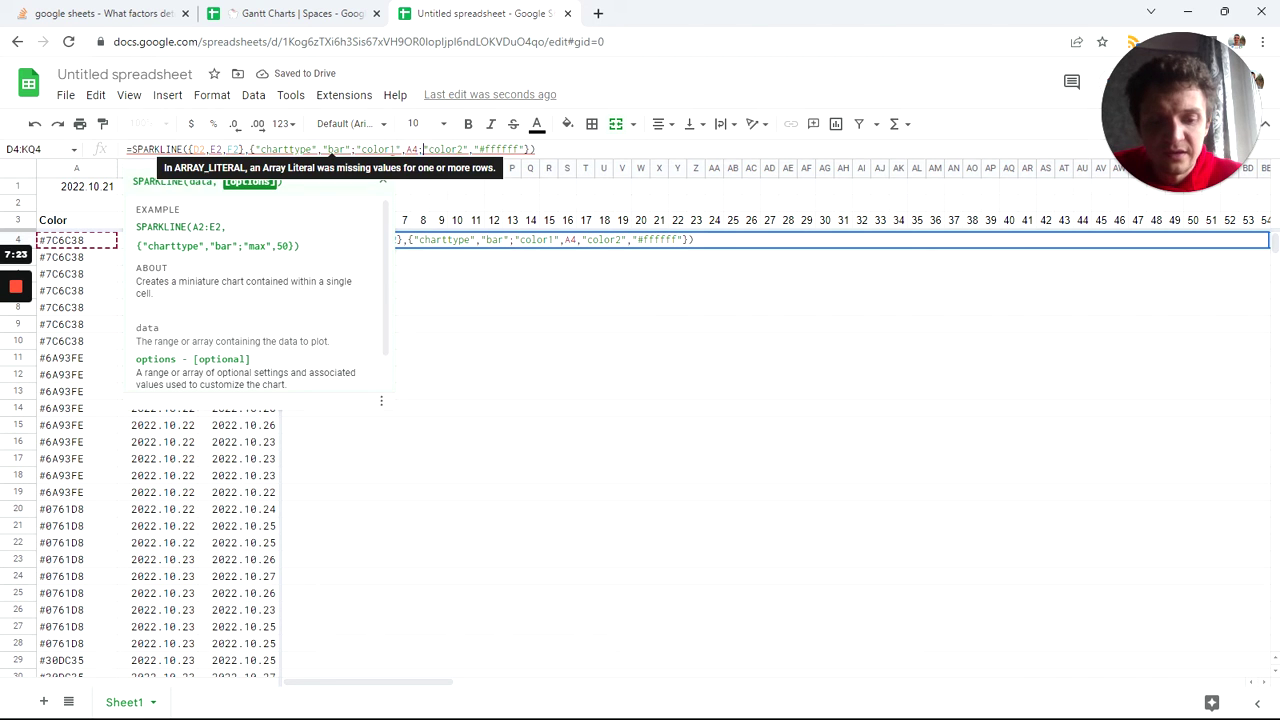
key(Return)
Assign A4 to "color2" and "#ffffff" to "color1" in row 4's SPARKLINE options
click(378, 242)
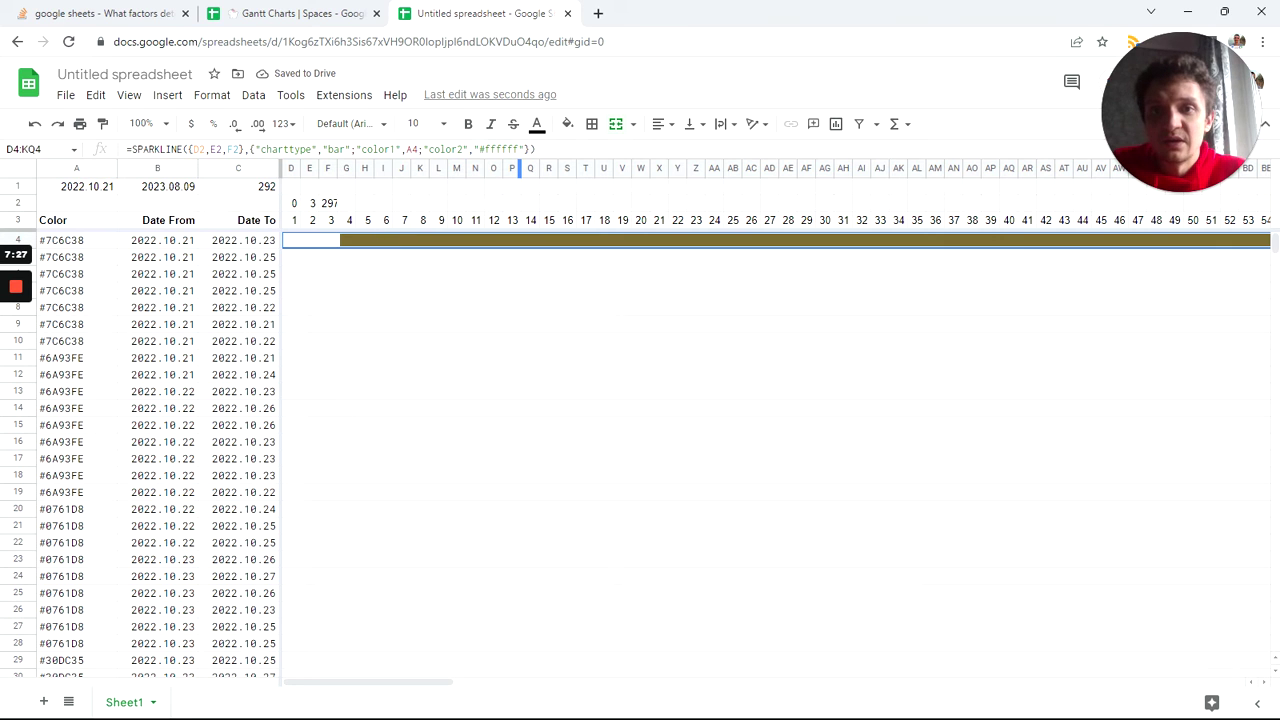
click(398, 149)
key(BackSpace)
text(2)
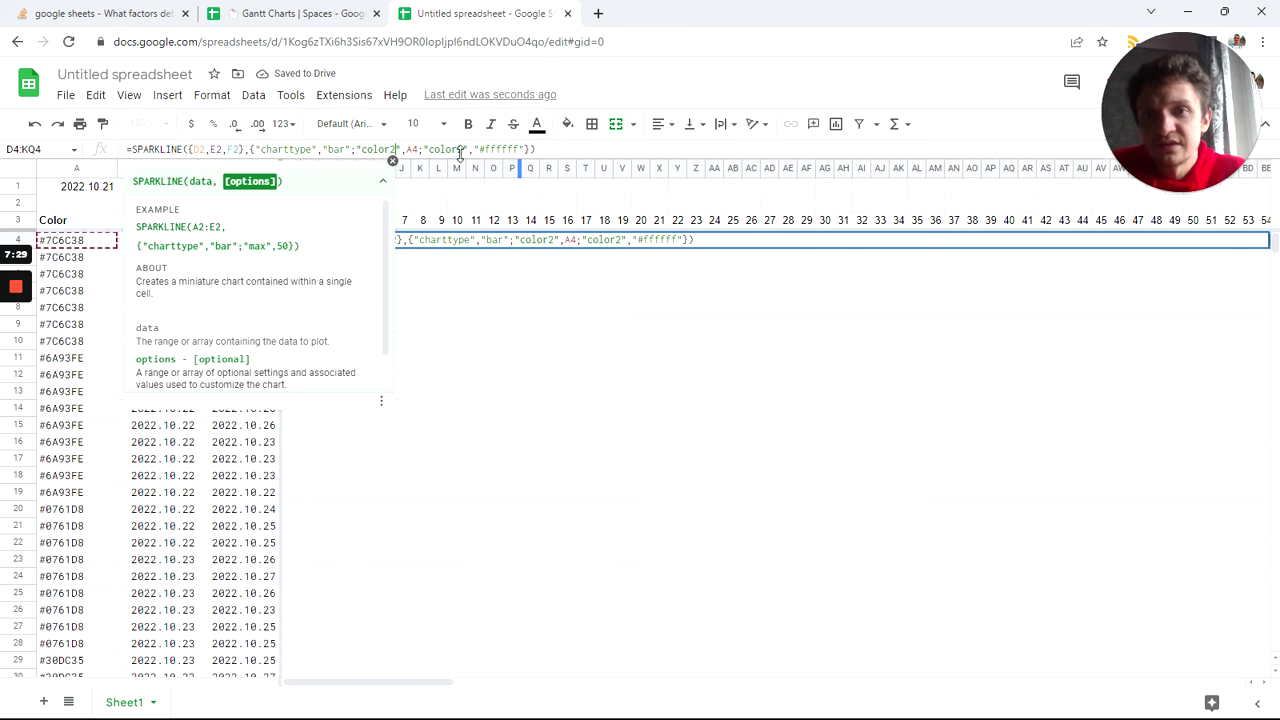
drag(464, 149, 456, 149)
text(1)
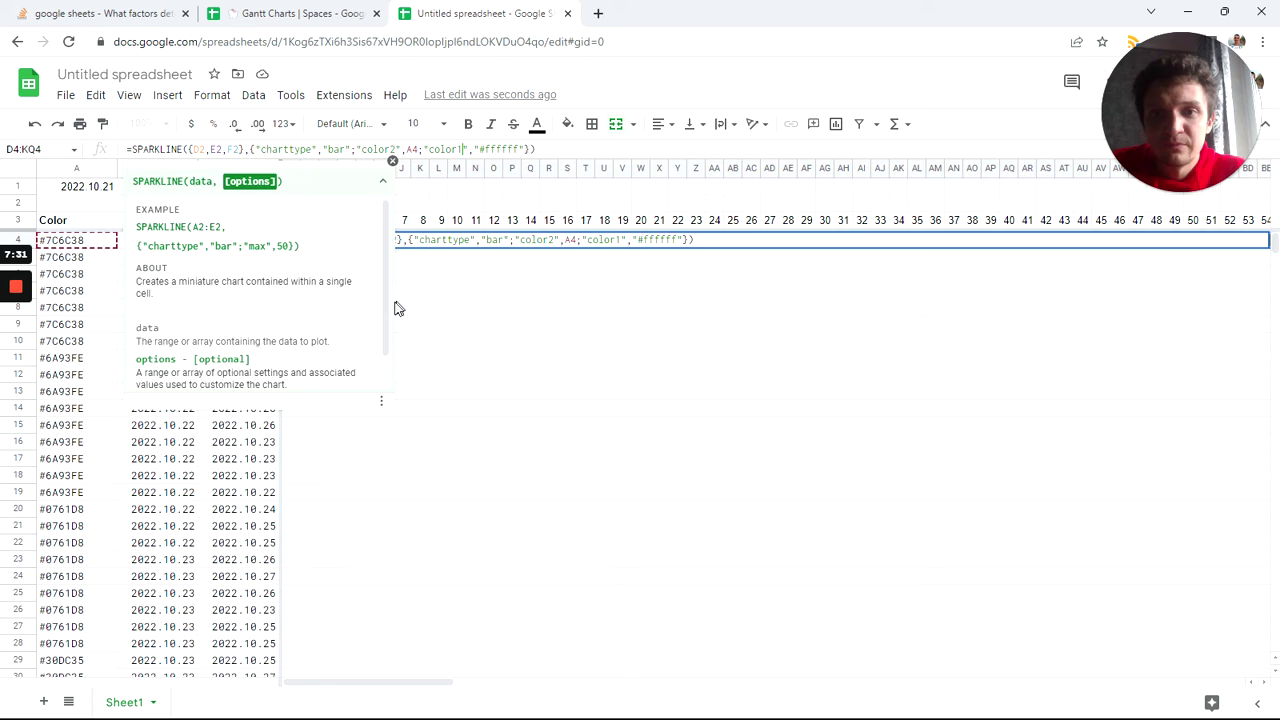
key(Return)
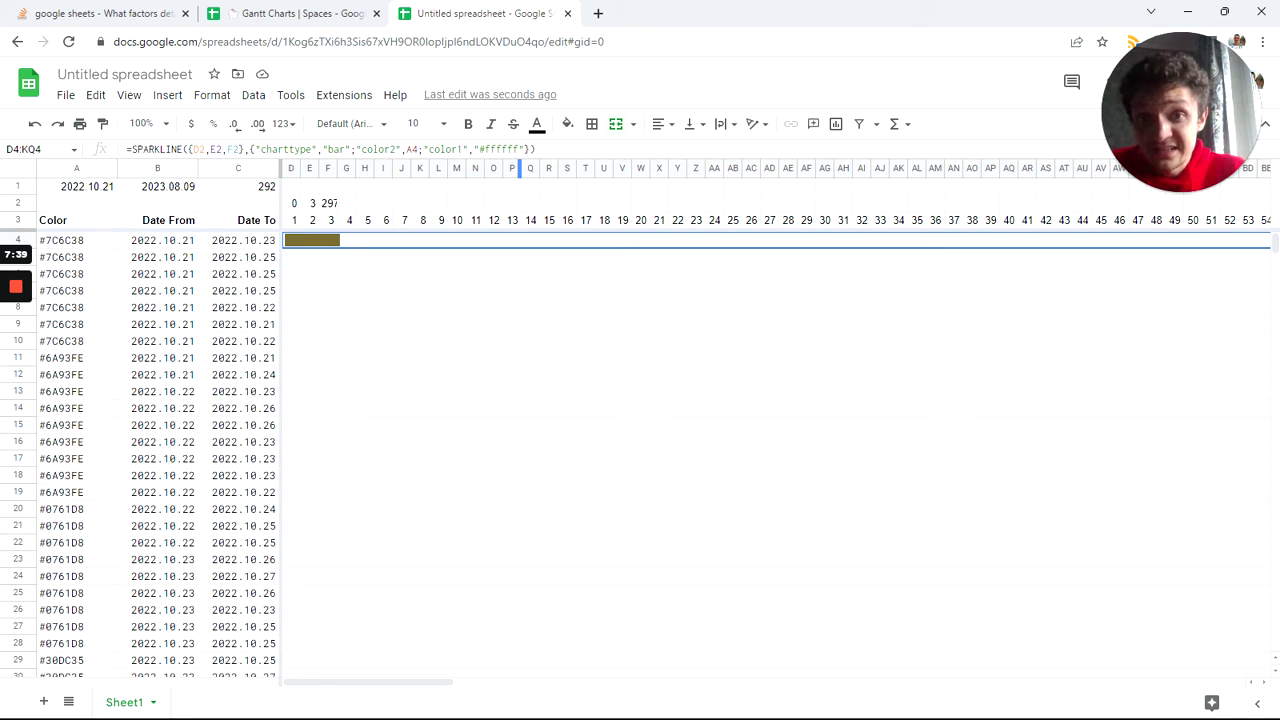
Replace the D2 reference in the SPARKLINE data array with D2's own expression, B4-A1
key(Escape)
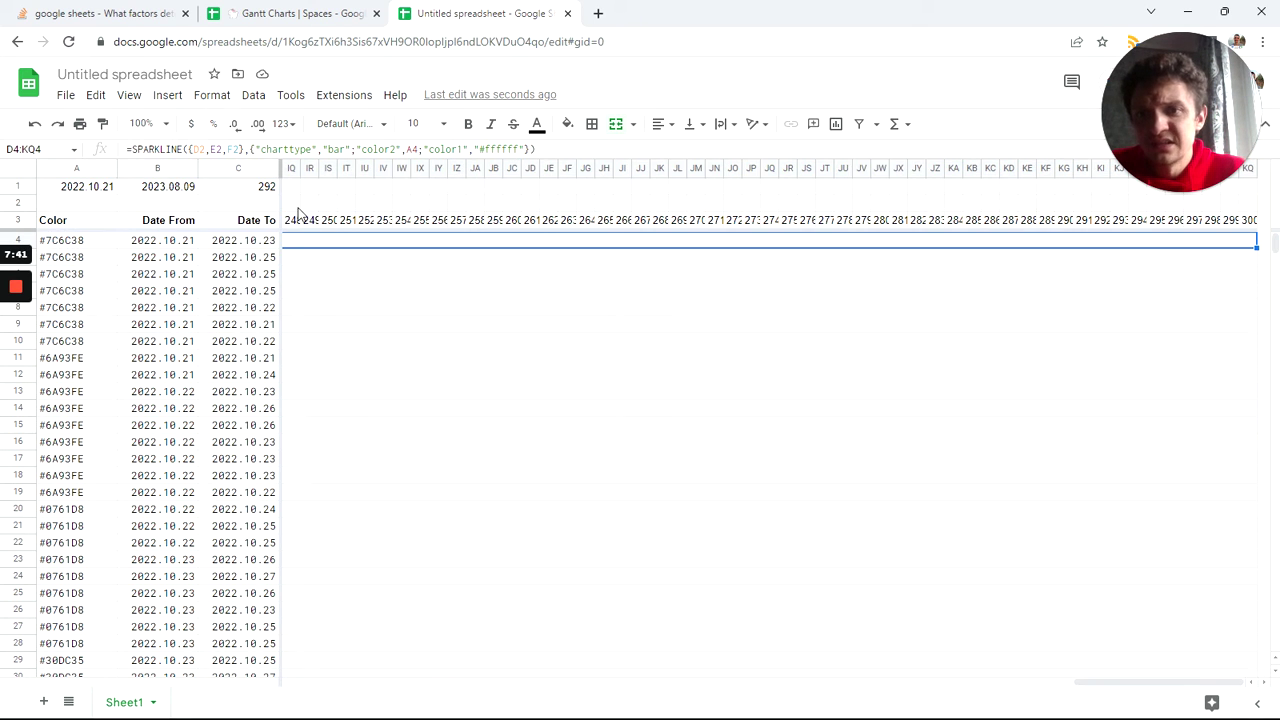
click(309, 243)
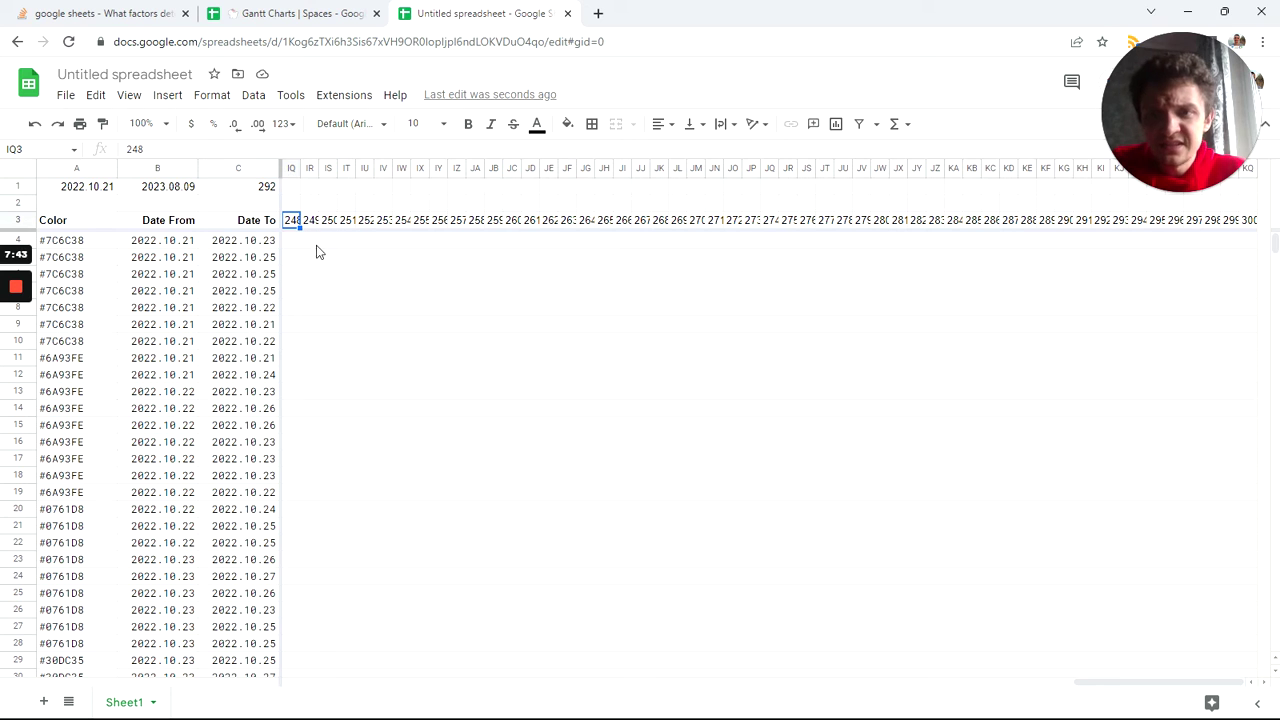
click(294, 204)
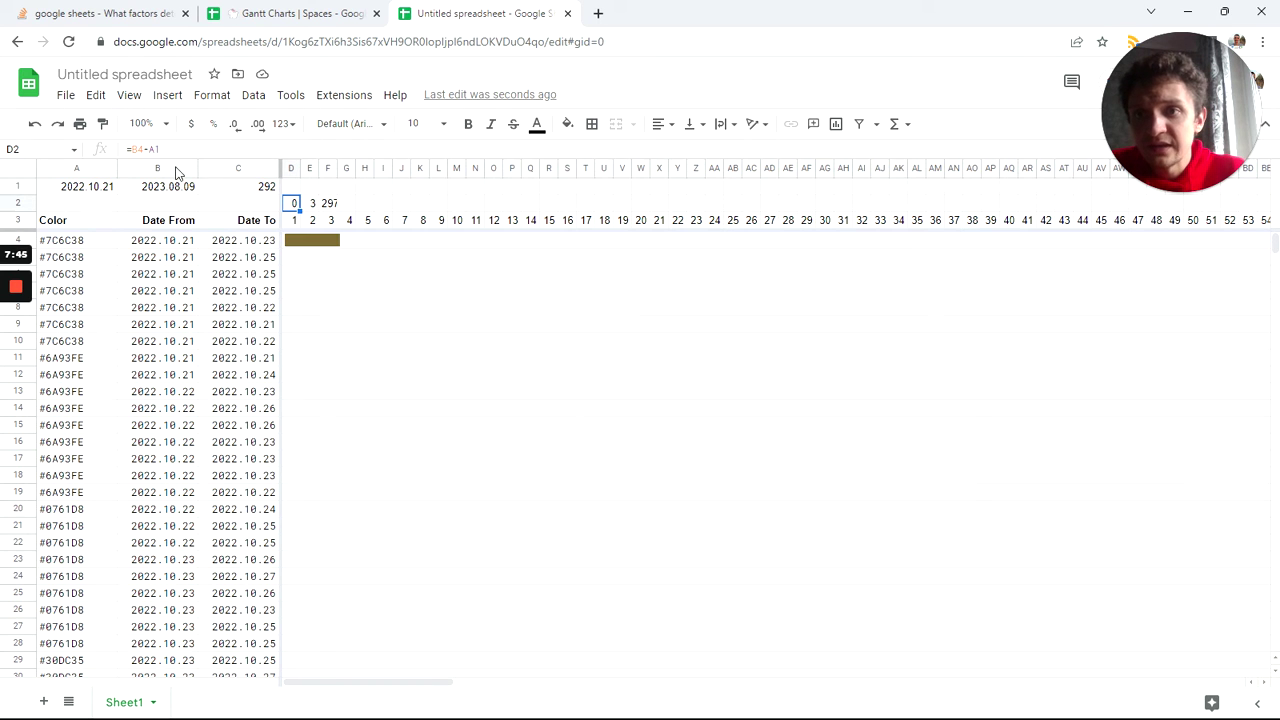
click(130, 150)
key(Tab)
click(305, 246)
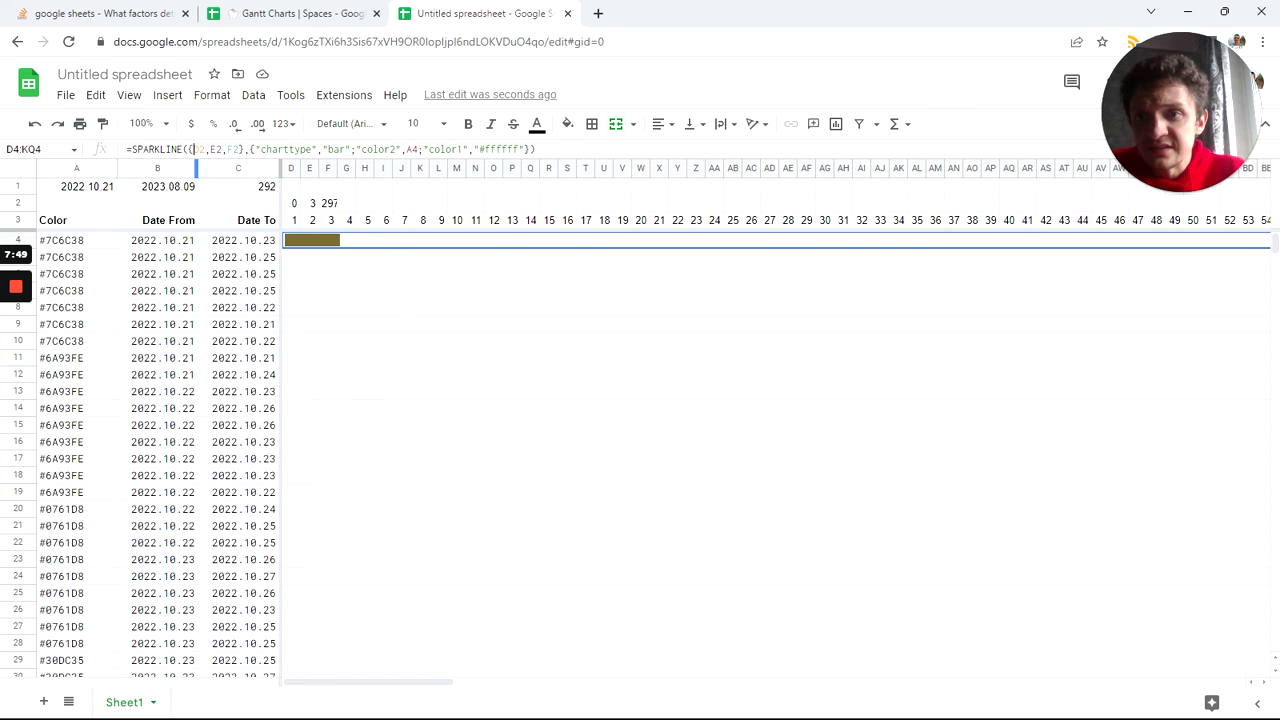
double_click(197, 149)
text(B4-A1)
click(305, 249)
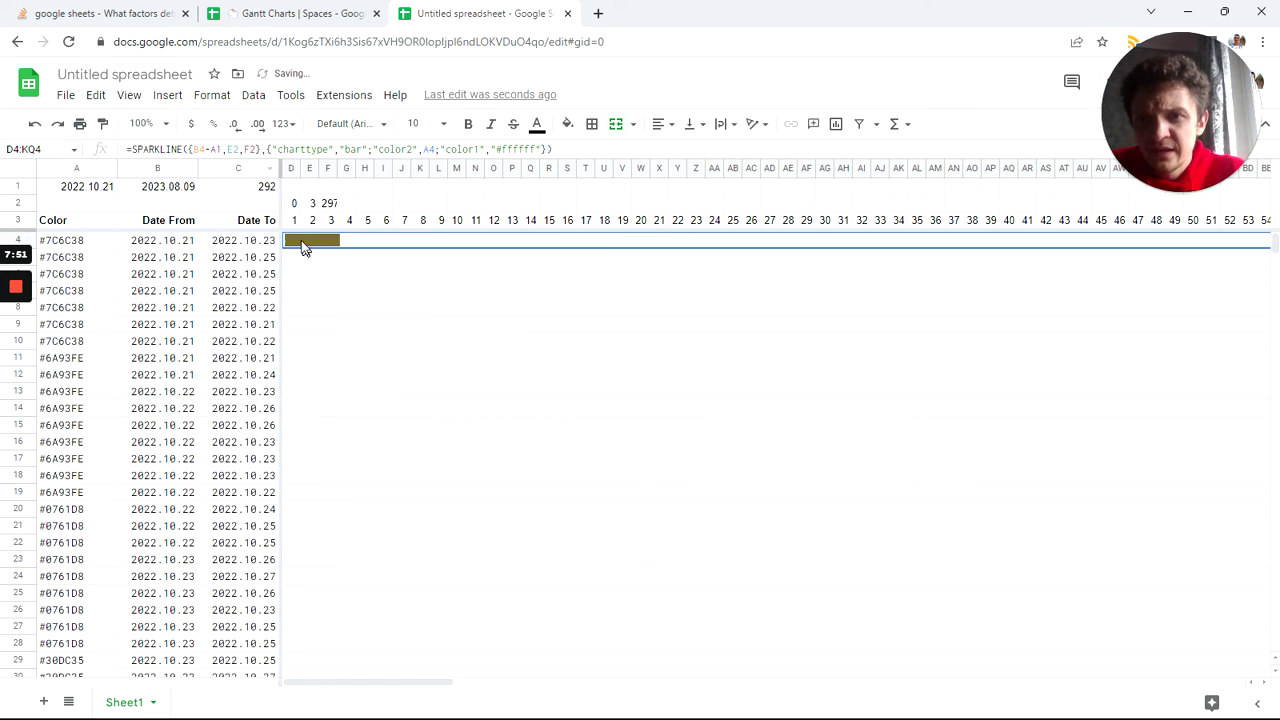
Replace the E2 reference in the SPARKLINE data array with E2's own expression, C4-B4+1
click(312, 204)
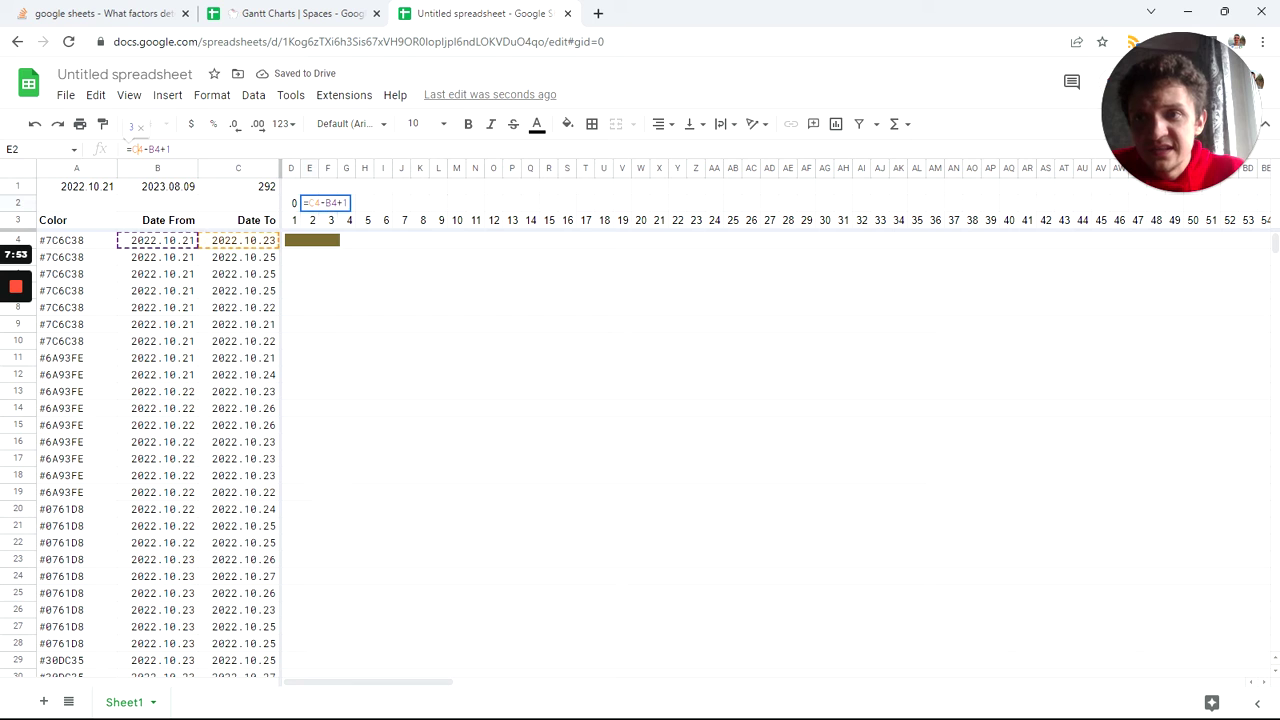
click(328, 203)
click(295, 243)
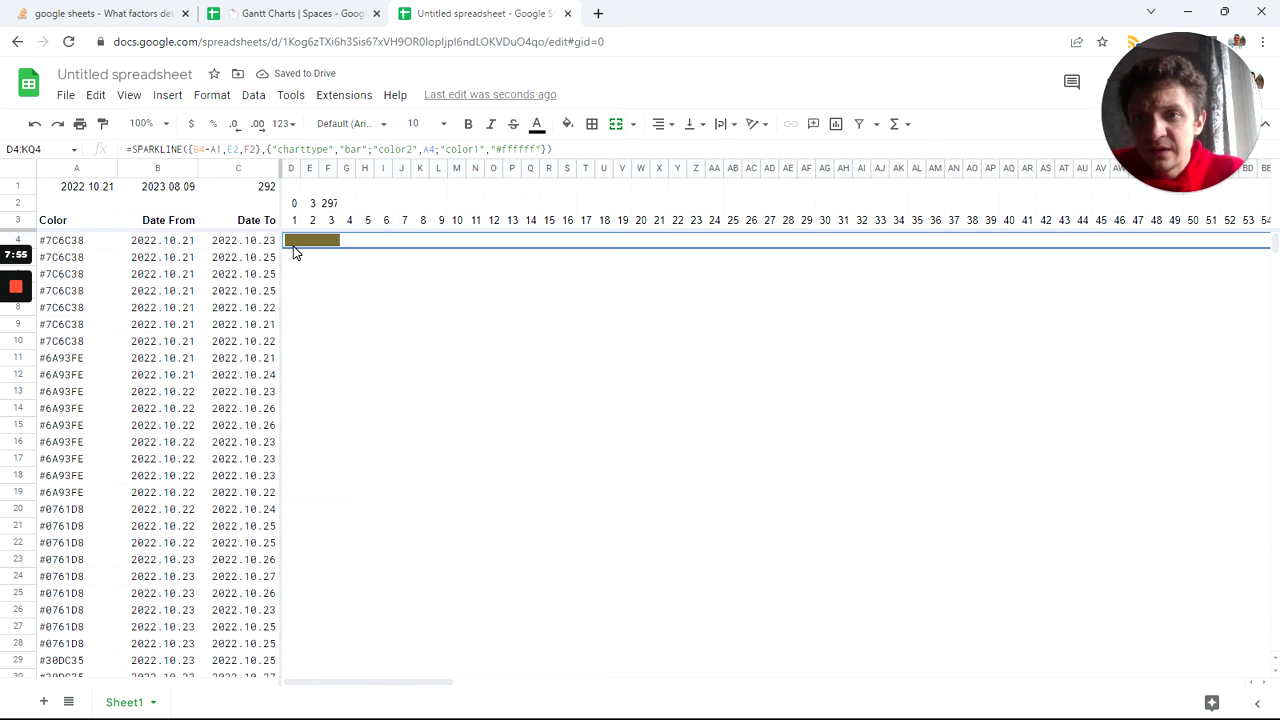
double_click(295, 243)
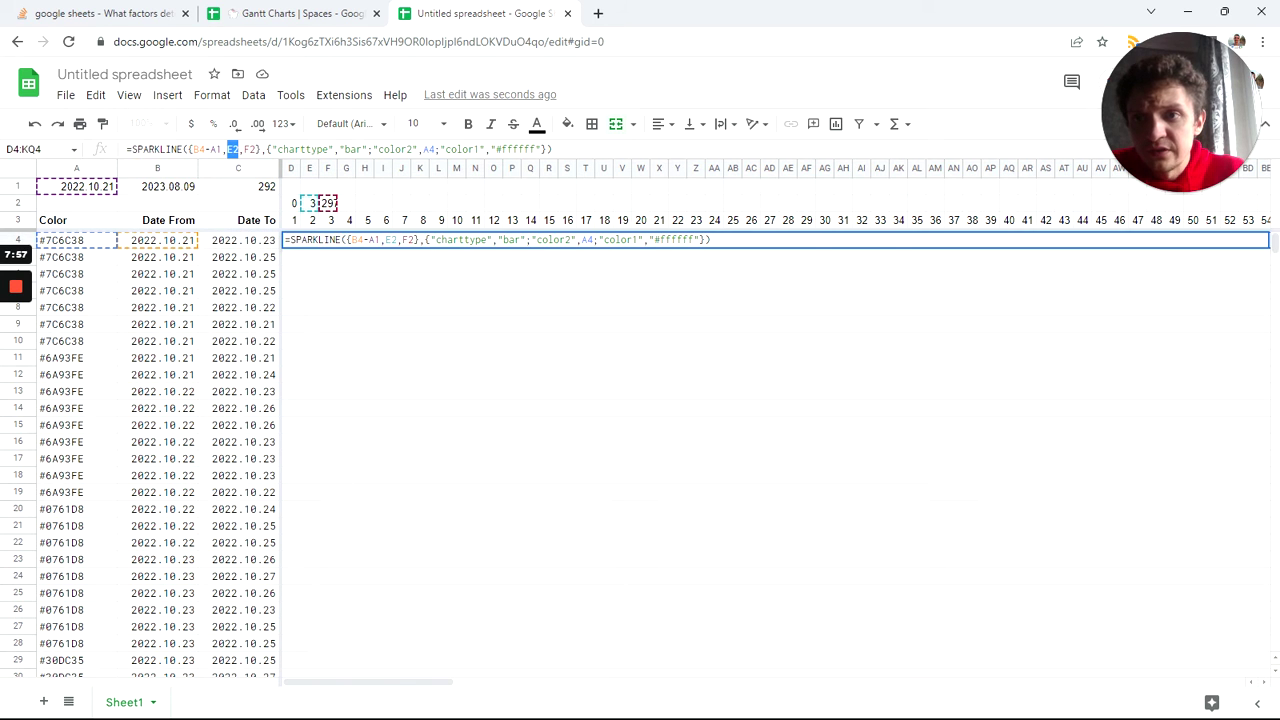
text(C4-B4+1)
key(Return)
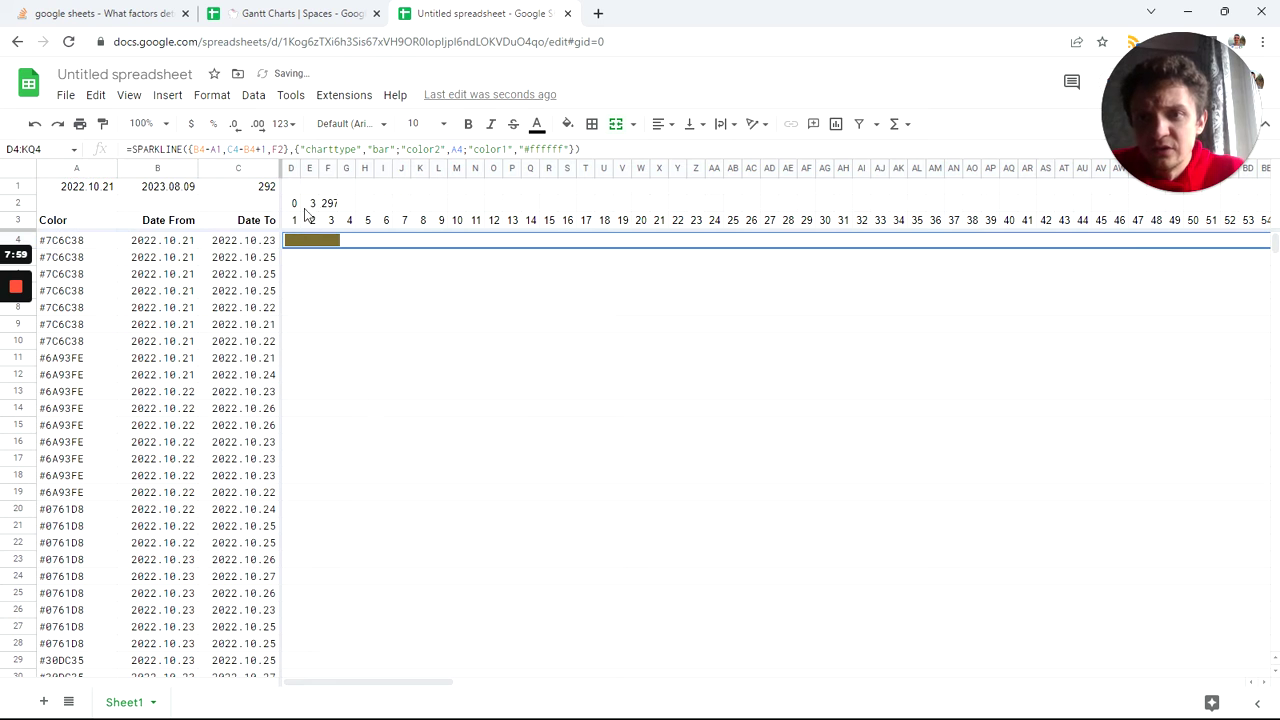
Replace the F2 reference in the SPARKLINE data array with F2's own expression, 300-C4-1+A1
click(328, 203)
drag(194, 149, 133, 149)
key(ctrl+c)
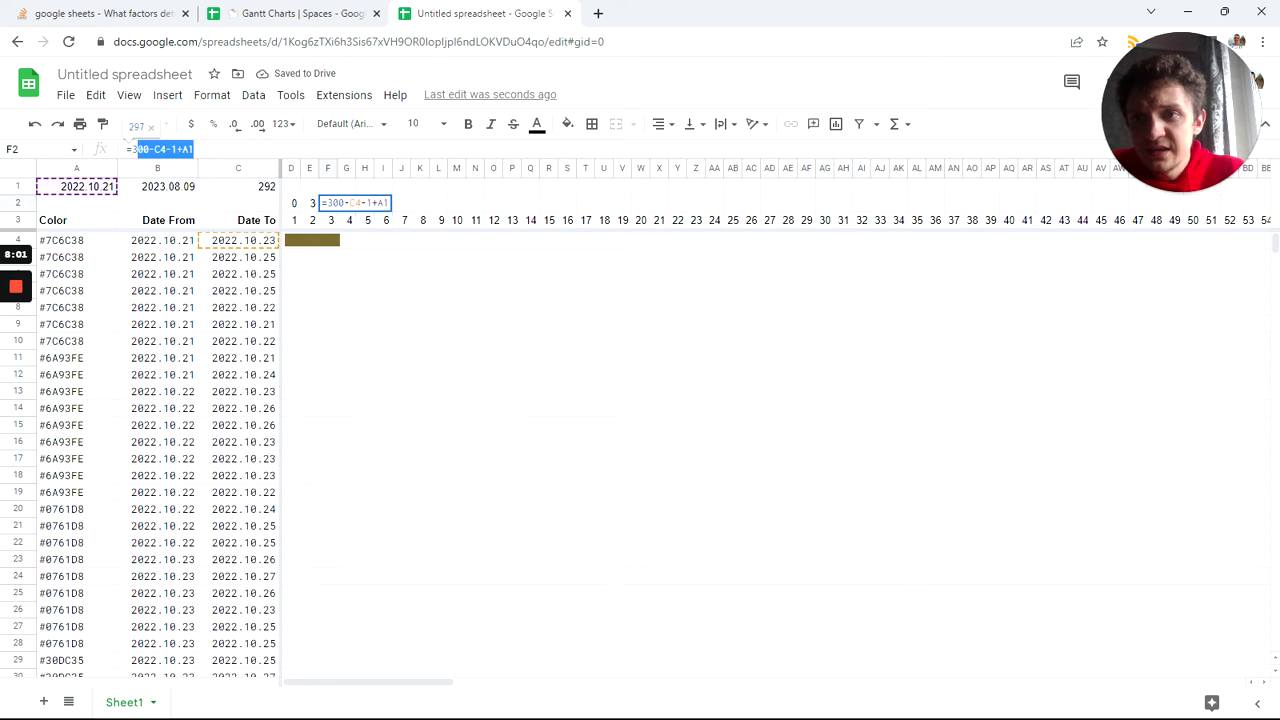
key(Return)
click(312, 240)
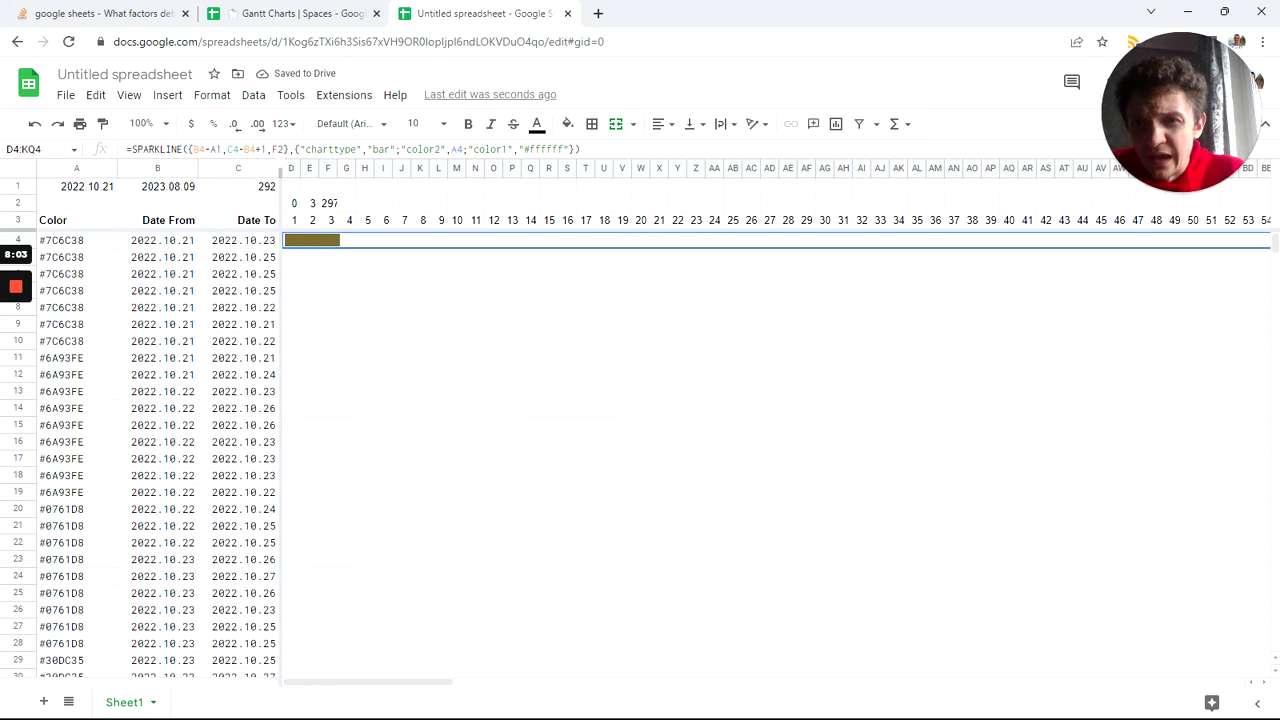
key(ctrl+v)
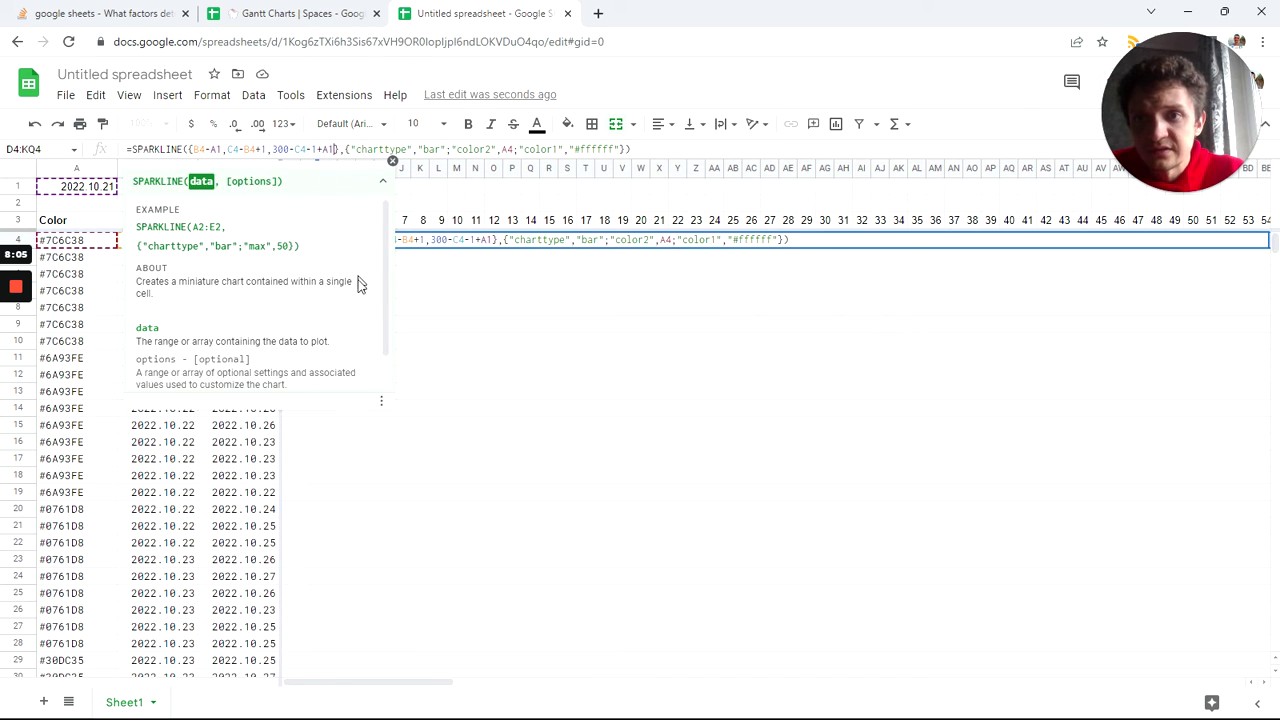
key(Return)
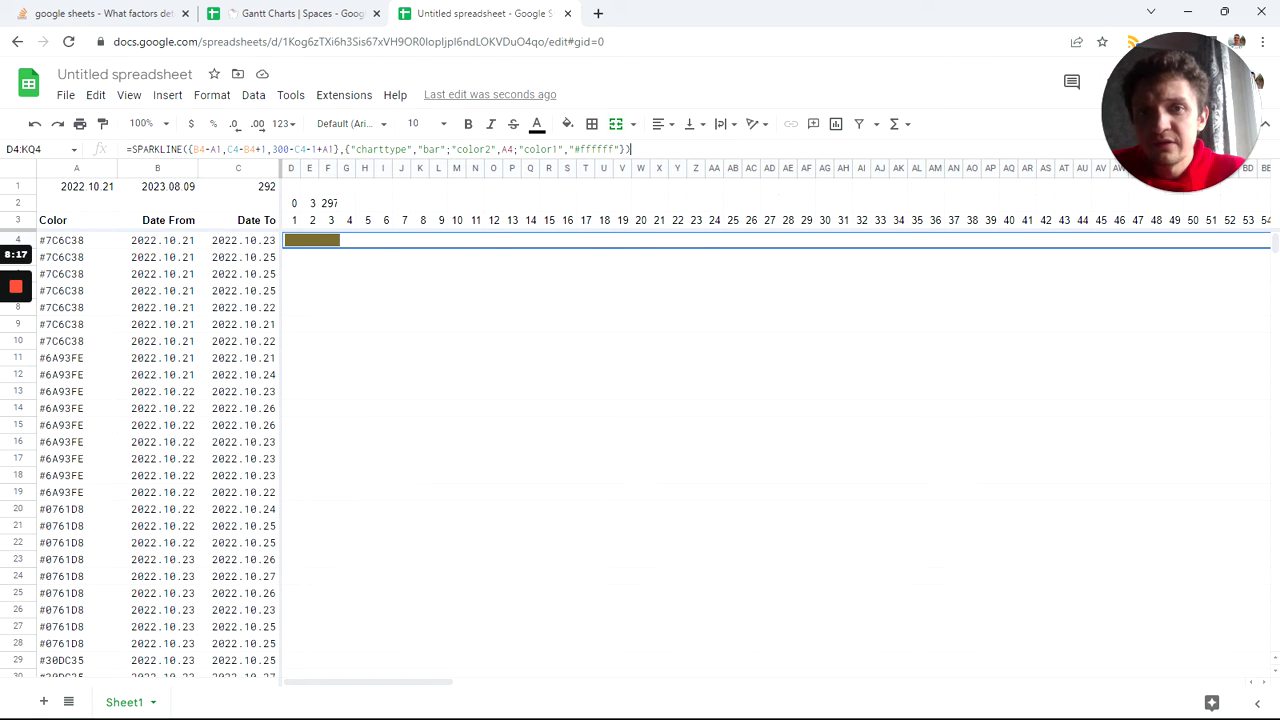
Copy the SPARKLINE expression from row 4's merged cell and clear it from the formula, leaving only the equals sign
key(Return)
click(92, 190)
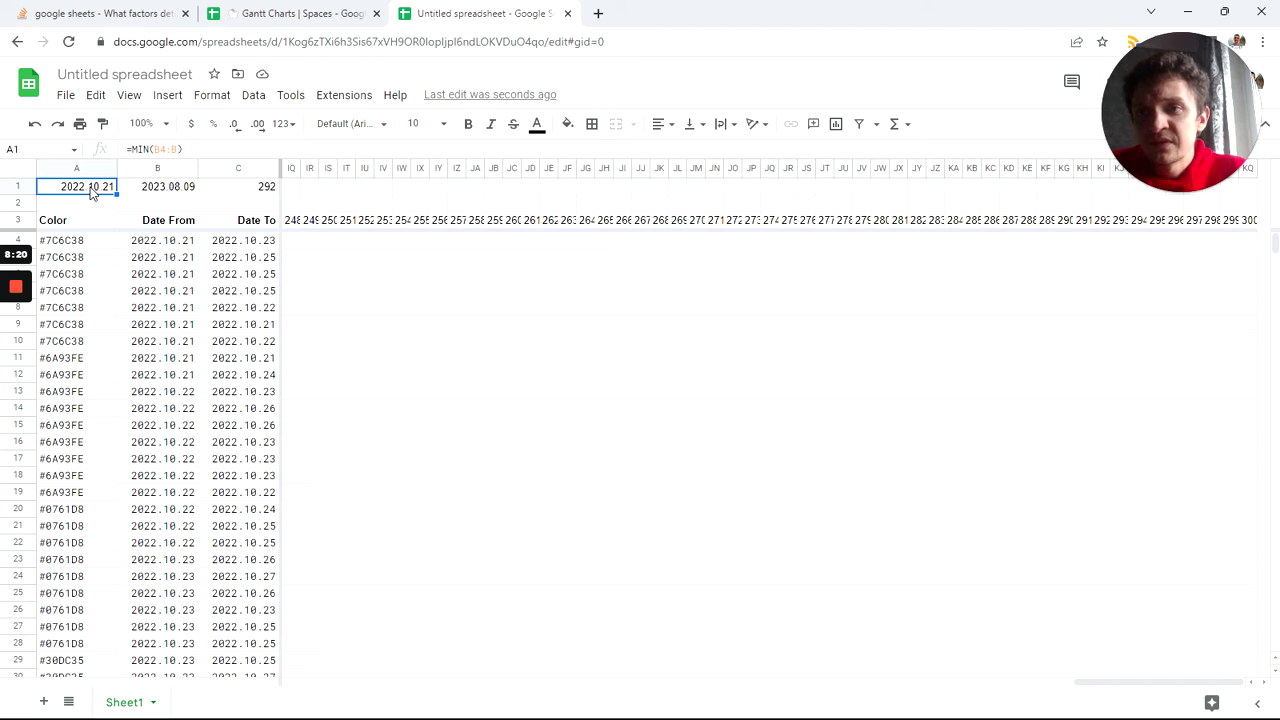
click(300, 246)
click(258, 243)
key(Right)
key(shift+End)
key(ctrl+c)
key(BackSpace)
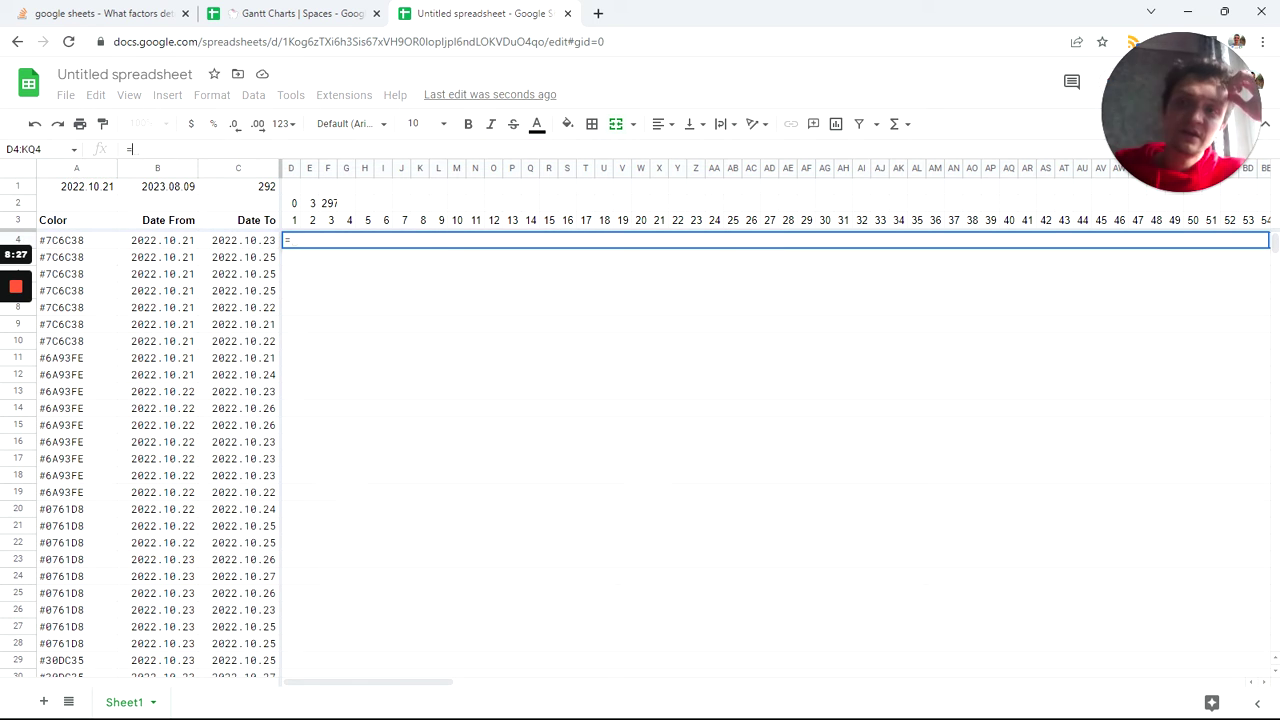
Start a BYROW formula in row 4's merged cell with SEQUENCE as its array
text(by)
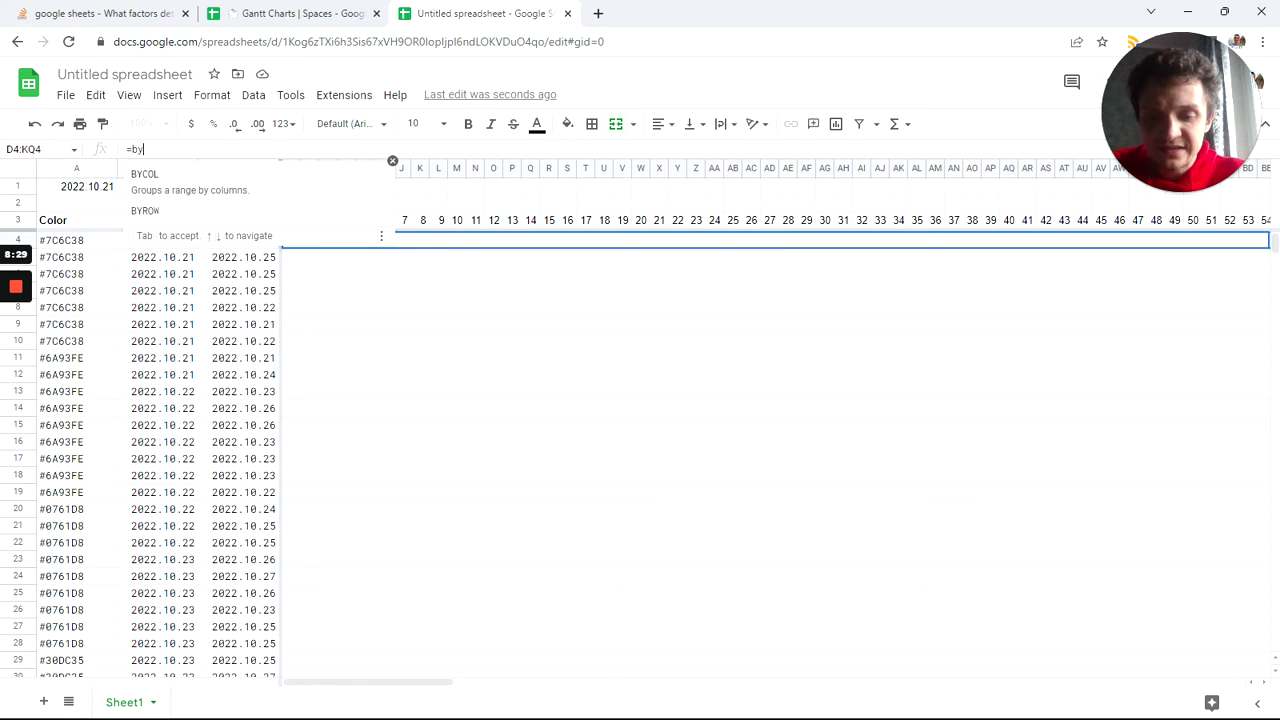
text(ro)
key(Tab)
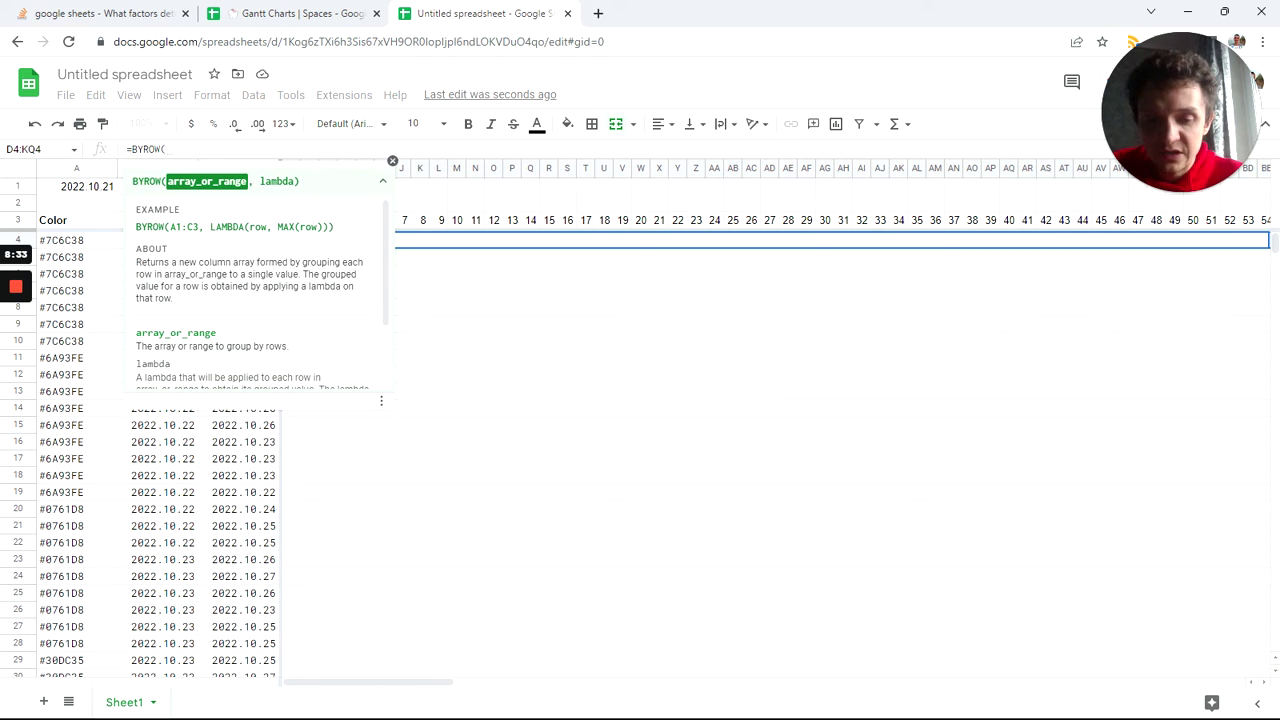
text(seq)
key(Tab)
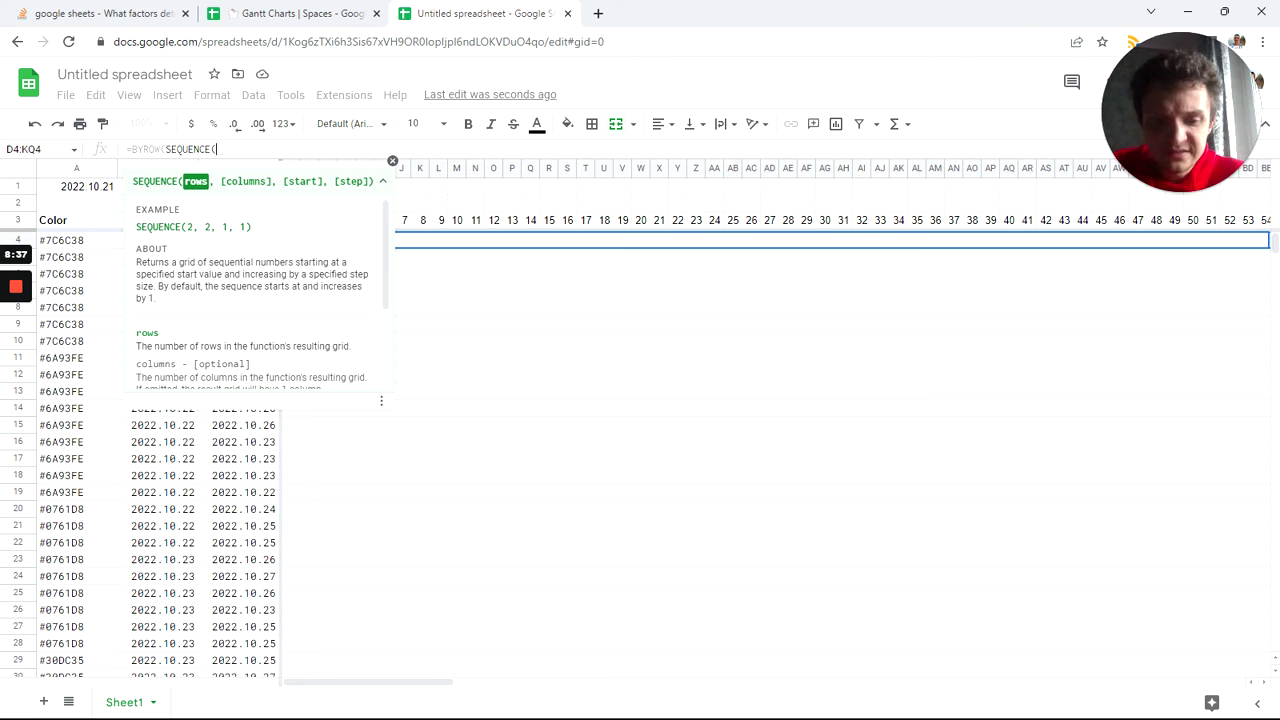
Set the SEQUENCE row count to COUNTA(A4:A), without a columns argument
text(coua)
key(BackSpace)
text(nta)
key(Tab)
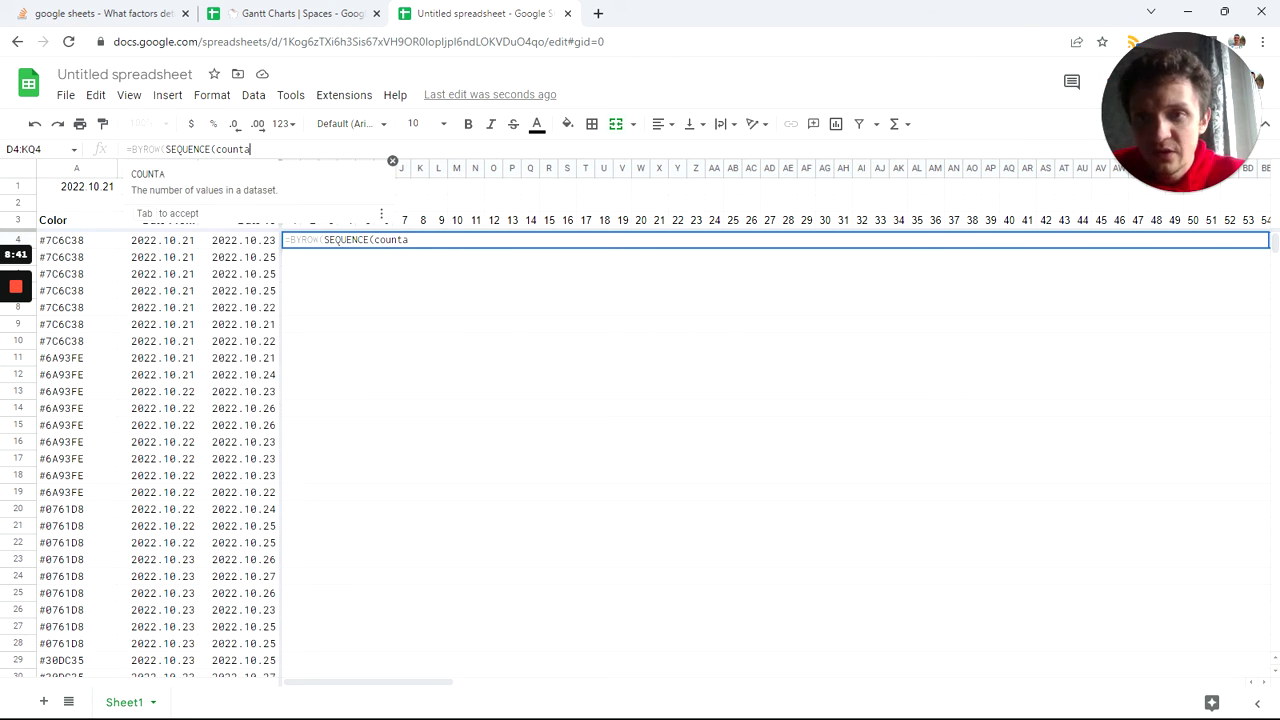
drag(100, 240, 108, 288)
key(BackSpace)
text(),)
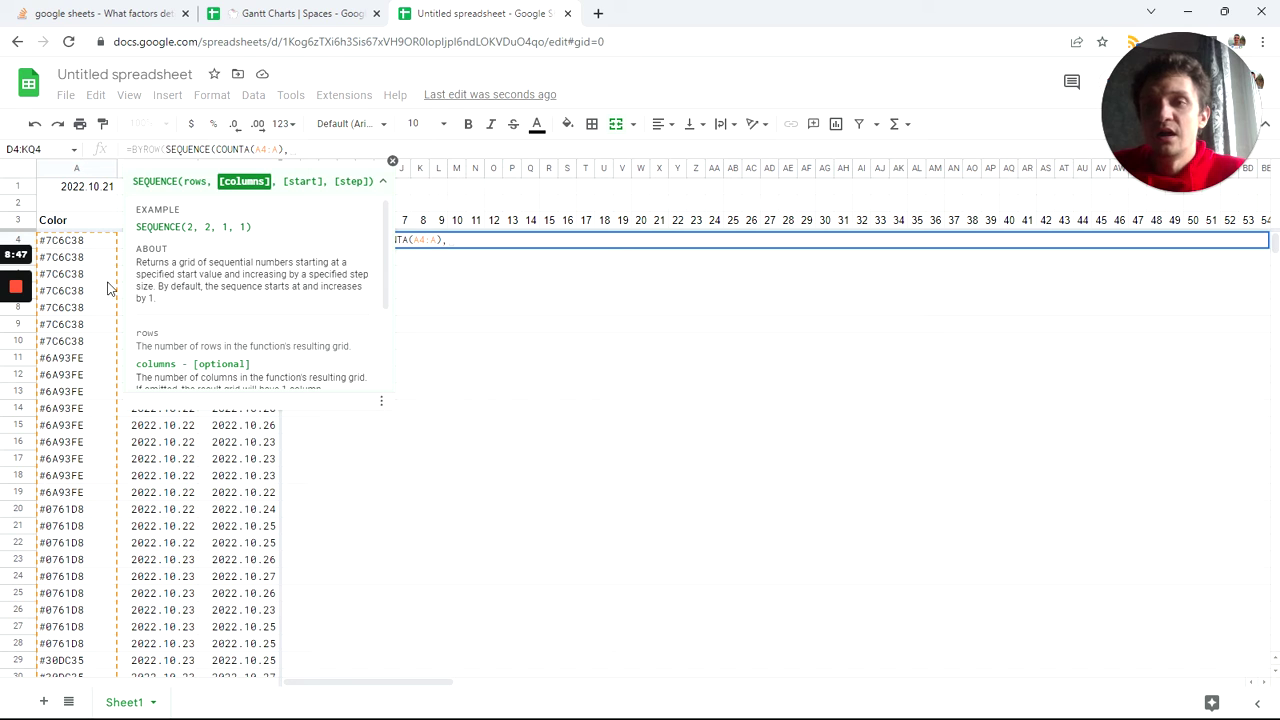
click(302, 158)
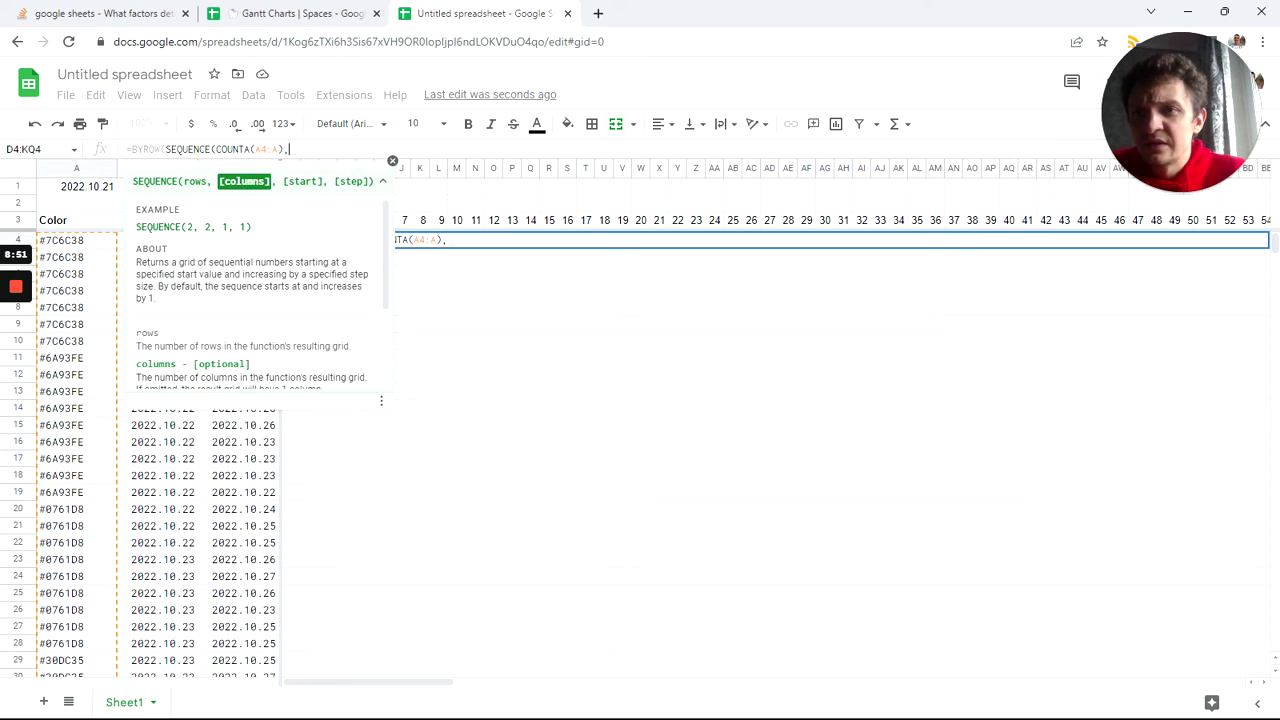
key(BackSpace)
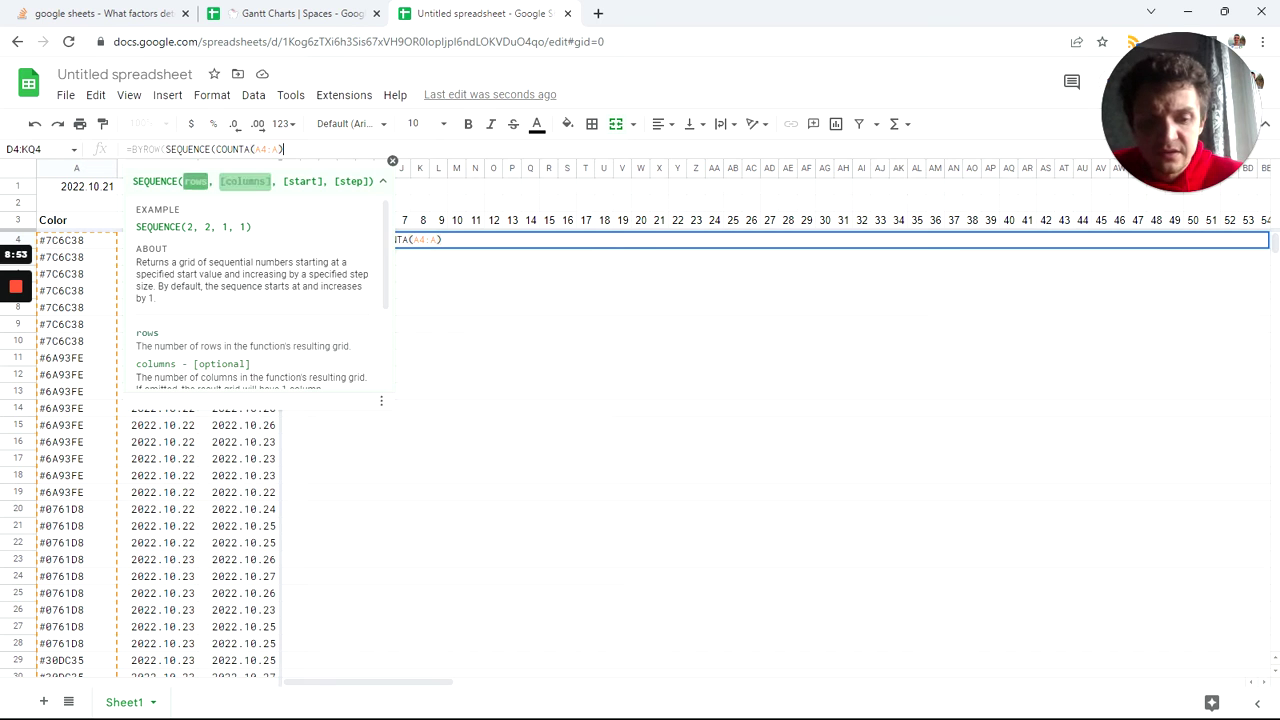
Add a LAMBDA with the parameter r to BYROW, using the copied SPARKLINE expression as its body
text(),lam)
key(Tab)
text(r,)
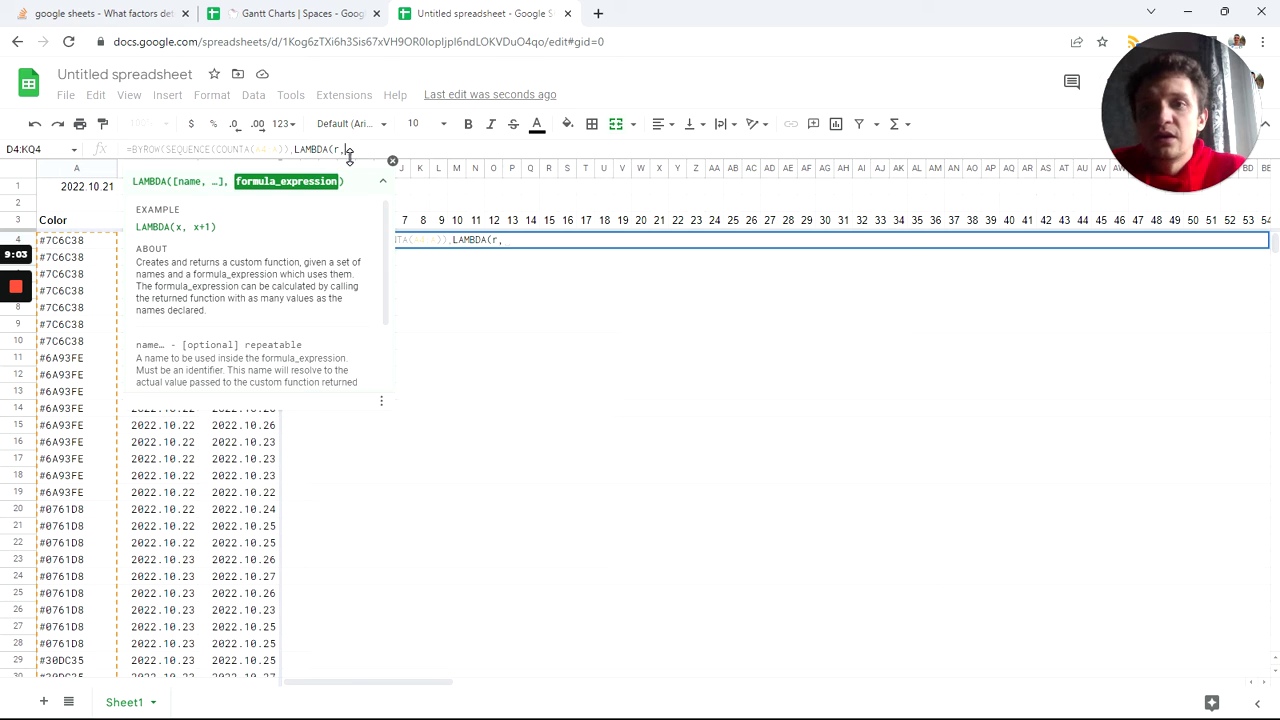
key(ctrl+v)
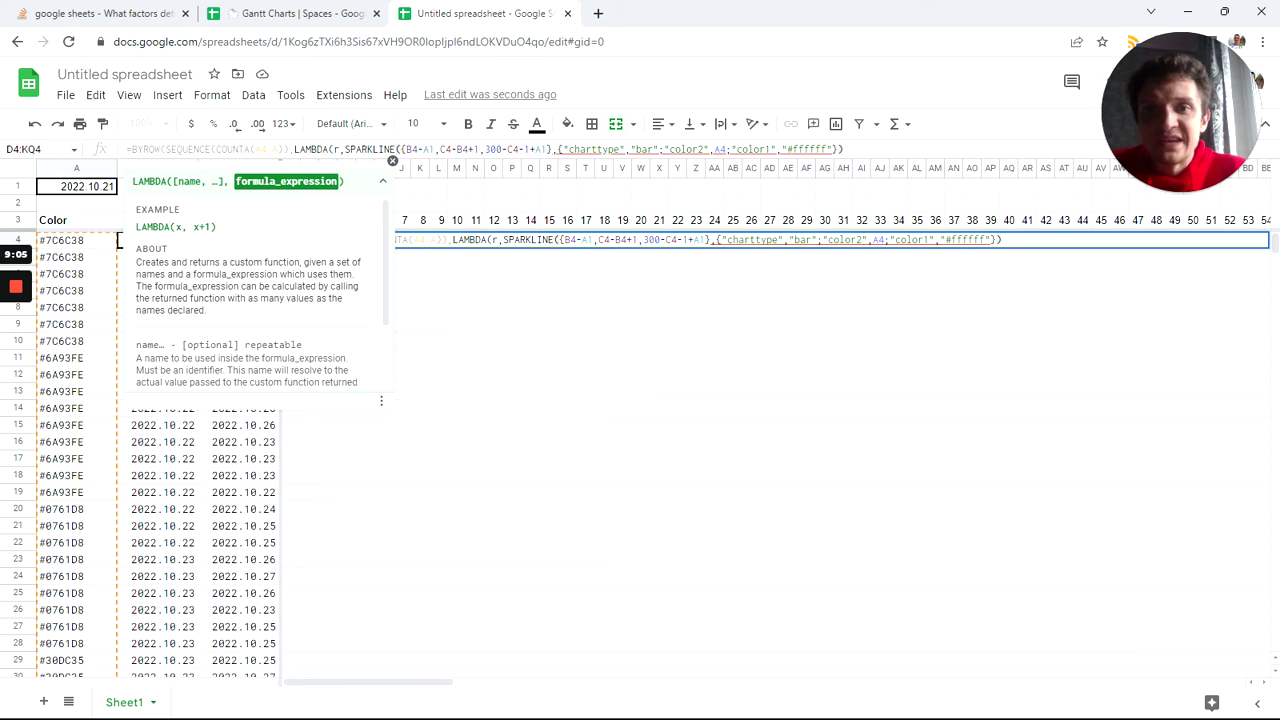
Replace the first B4 reference in the SPARKLINE data array with index(B4:B,r)
key(shift+Right)
key(shift+Right)
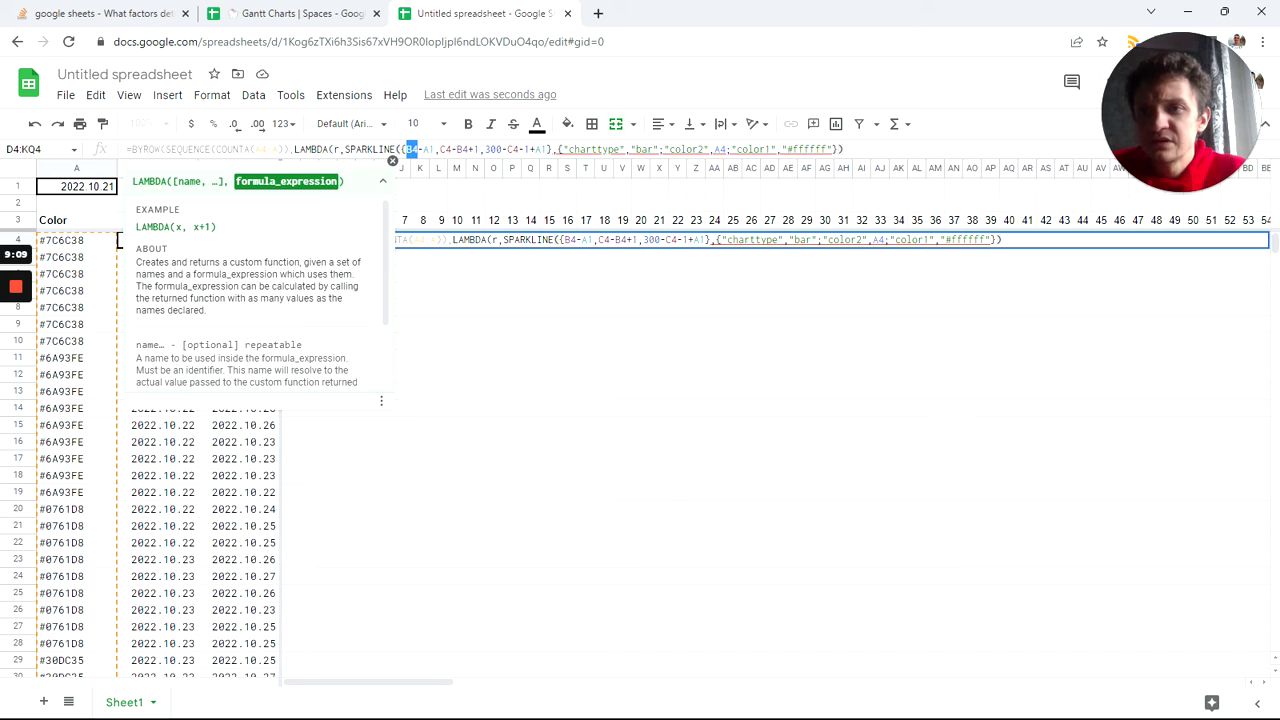
key(Right)
text(:B)
key(shift+Left)
key(shift+Left)
key(shift+Left)
key(shift+Left)
text(index(B4:B,)
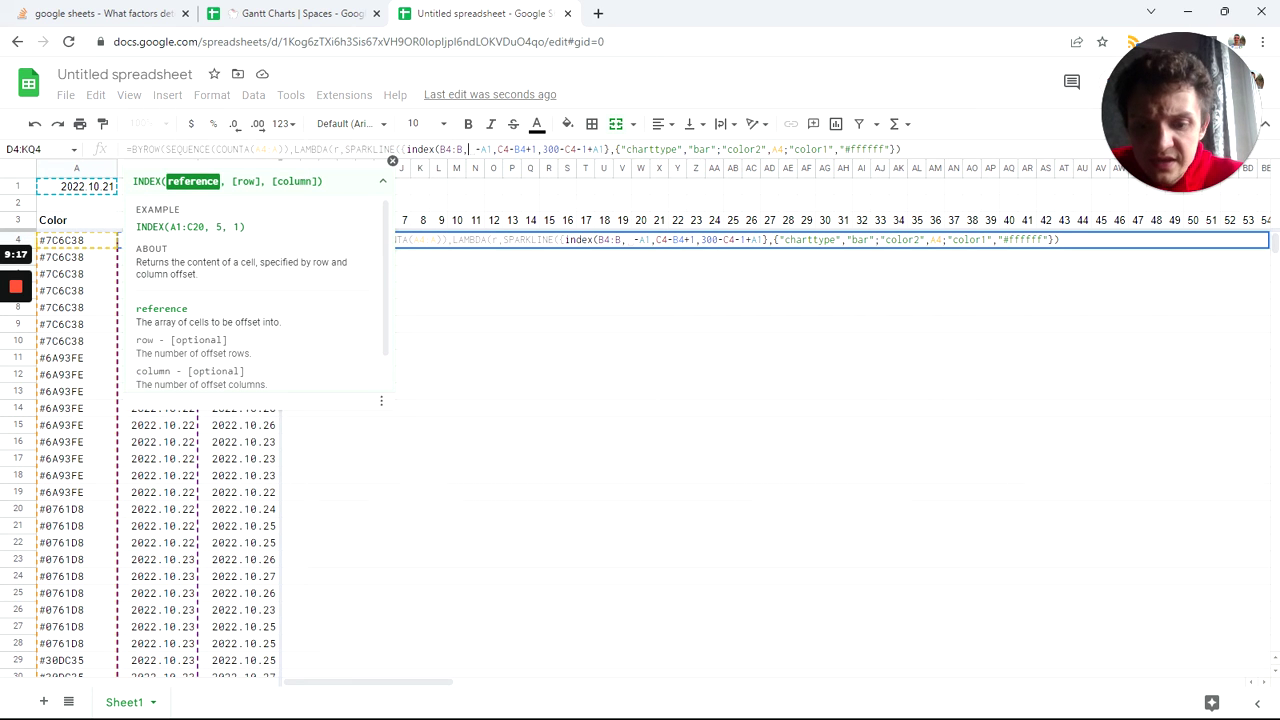
text(r))
Reuse the INDEX expression for the remaining data references, replacing B4 with index(B4:B,r) and both C4 references with index(C4:C,r)
key(Left)
key(Left)
key(Left)
key(Left)
key(Left)
key(Left)
key(Left)
key(Left)
key(Left)
key(Left)
key(Left)
key(Left)
key(Left)
key(shift+Right)
key(shift+Right)
key(shift+Right)
key(shift+Right)
key(shift+Right)
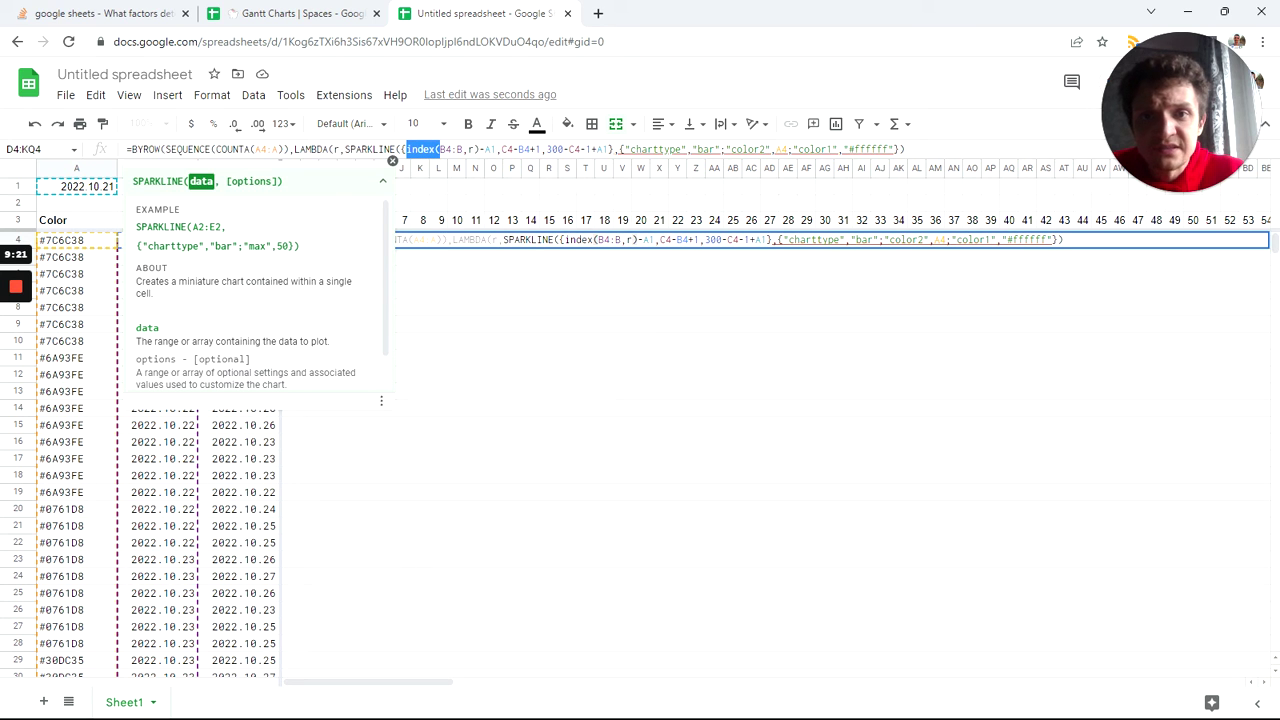
key(shift+Right)
key(shift+Right)
key(shift+Right)
key(shift+Right)
key(shift+Right)
key(shift+Right)
key(shift+Right)
key(shift+Right)
key(ctrl+c)
click(528, 149)
key(BackSpace)
key(BackSpace)
key(ctrl+v)
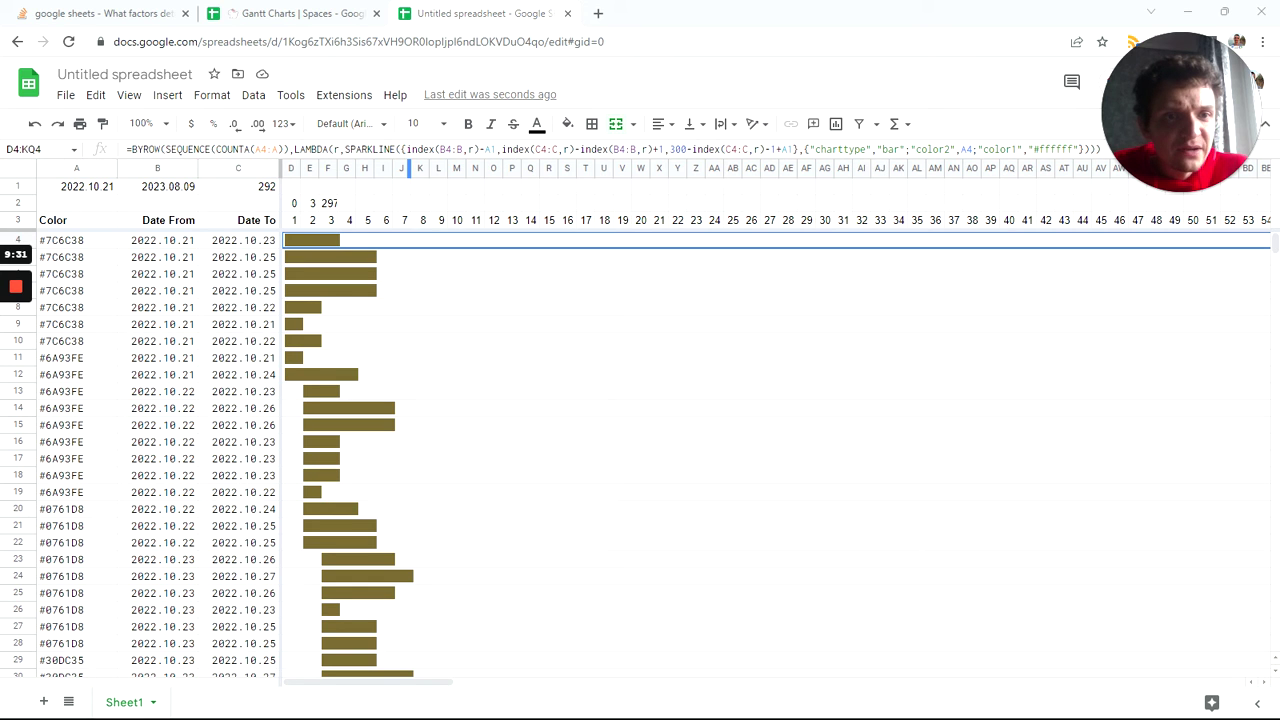
Replace the A4 reference for "color2" in the SPARKLINE options with index(A4:A,r)
click(961, 149)
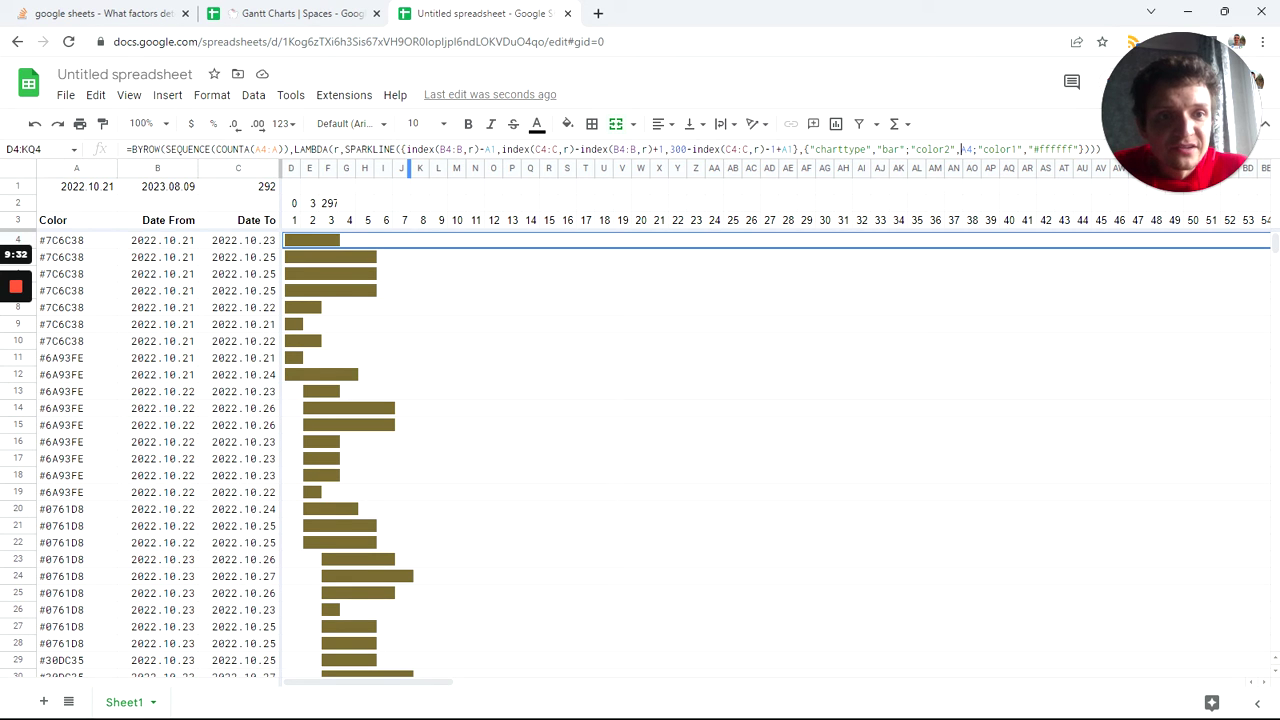
double_click(963, 149)
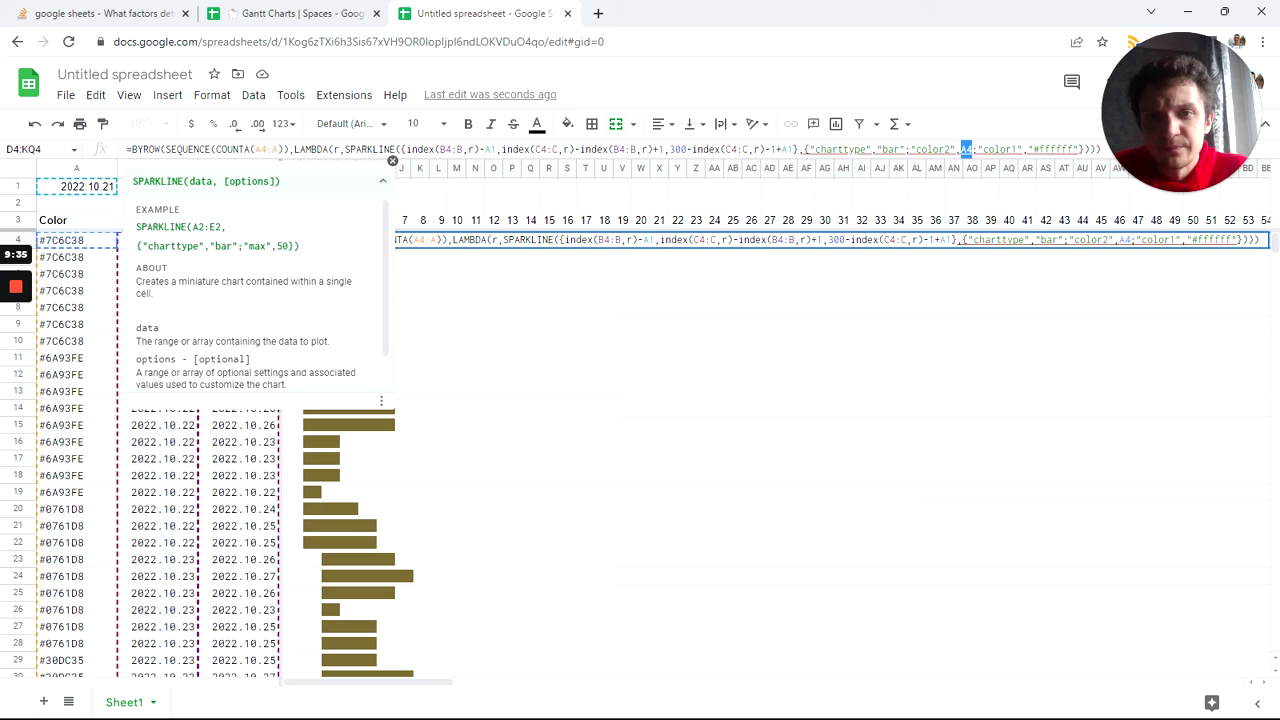
key(ctrl+v)
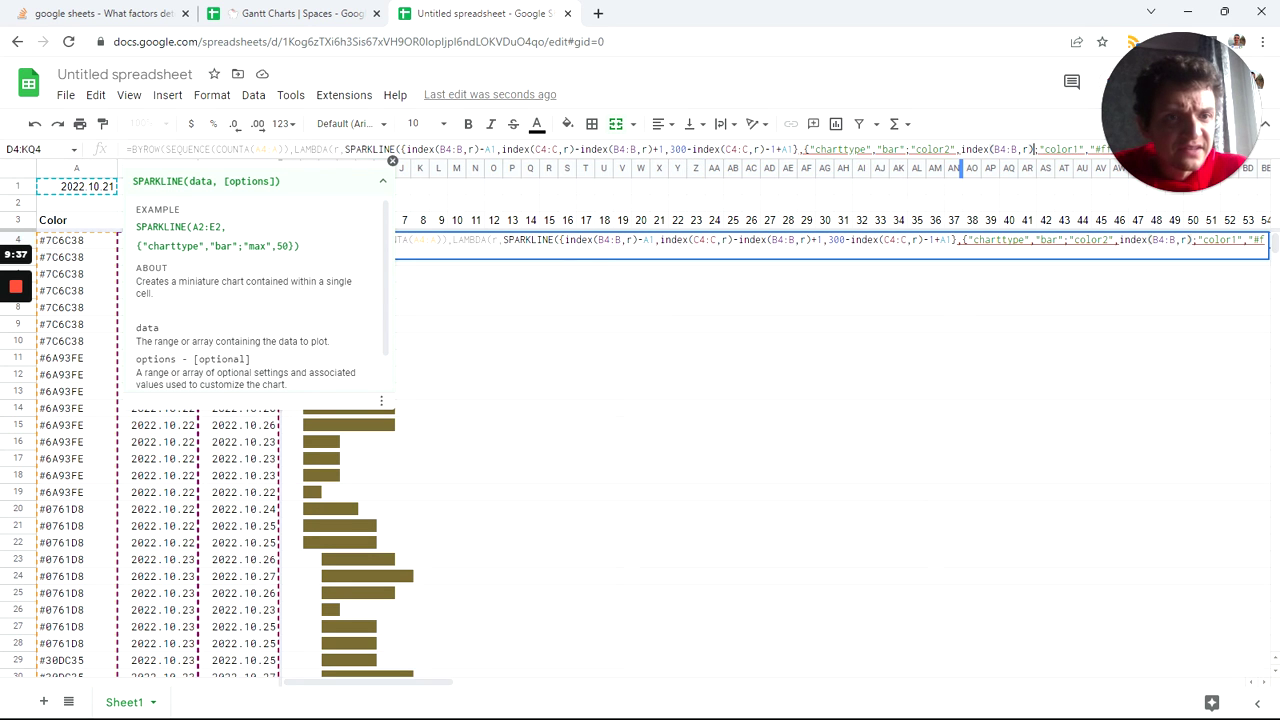
text(A4:A)
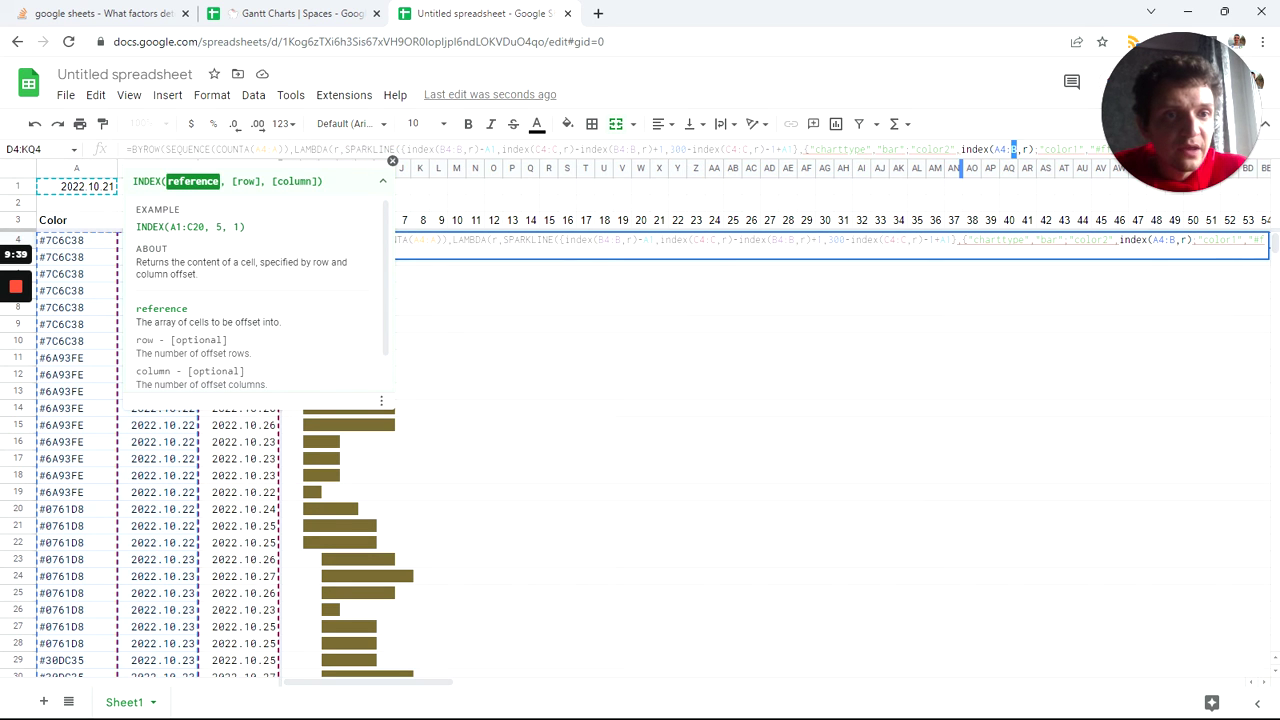
key(Return)
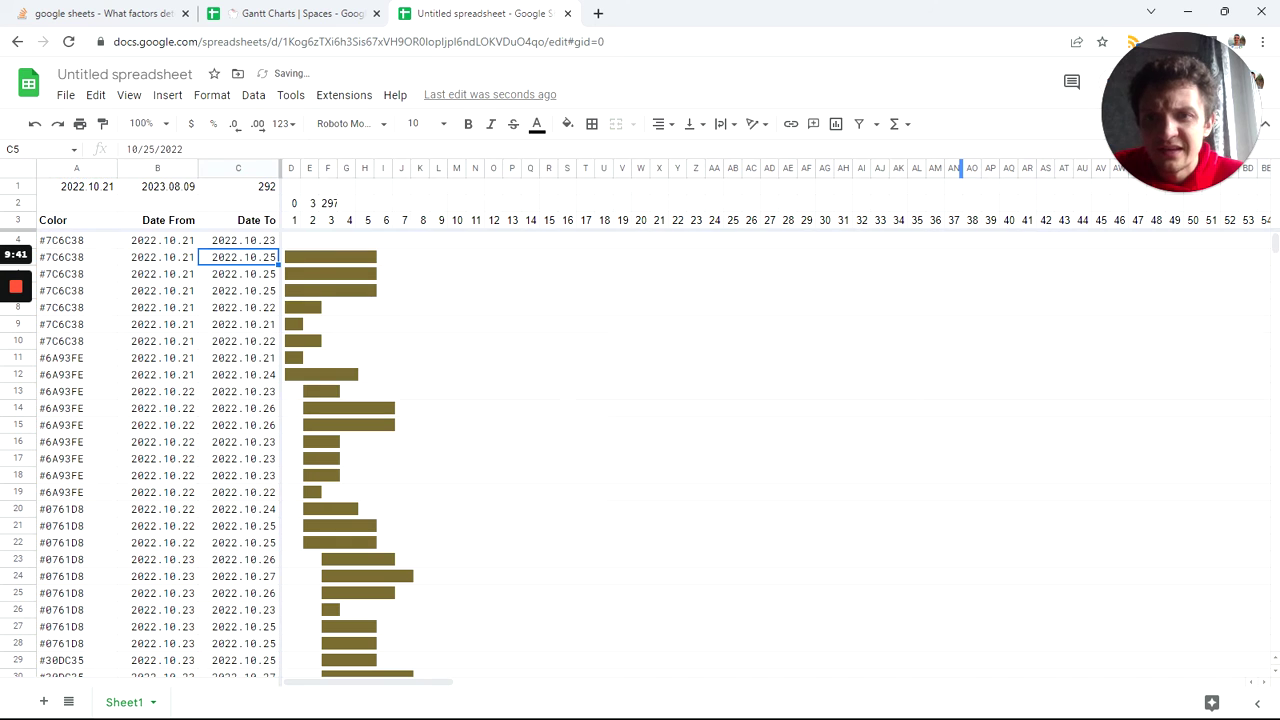
key(Left)
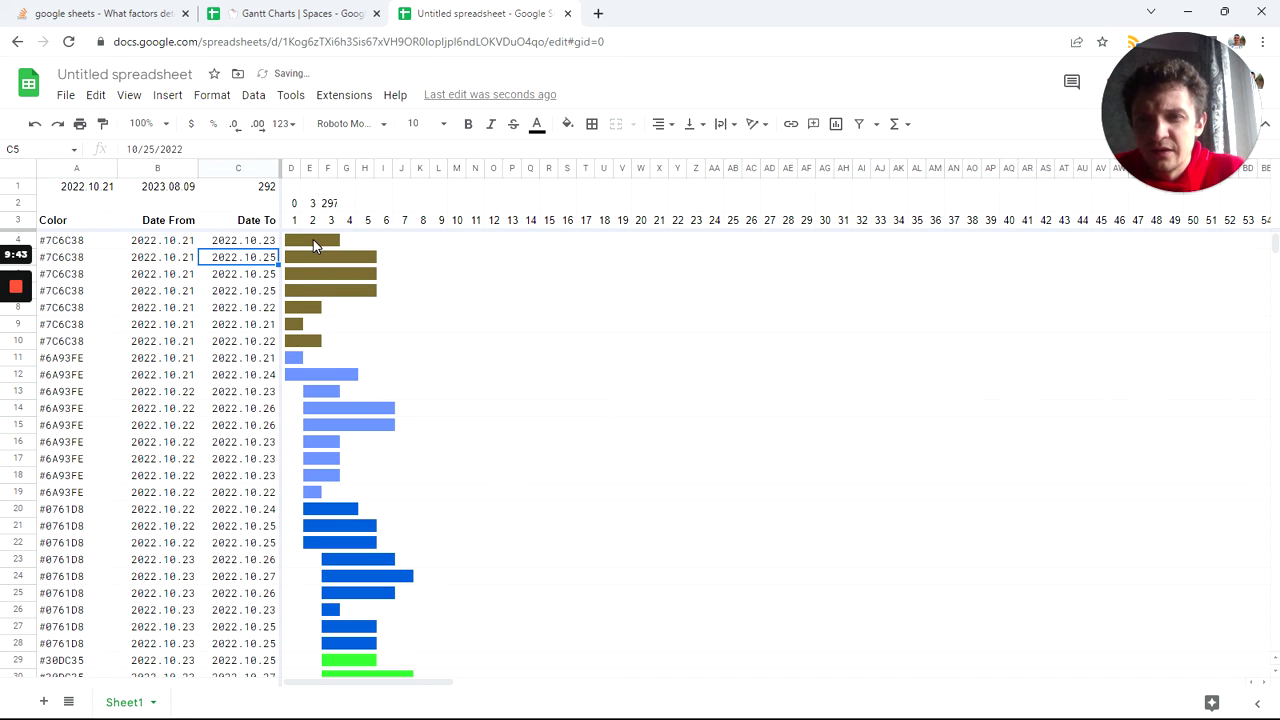
Examine the generated Gantt bars from the first data row down to the sheet's last rows
click(313, 240)
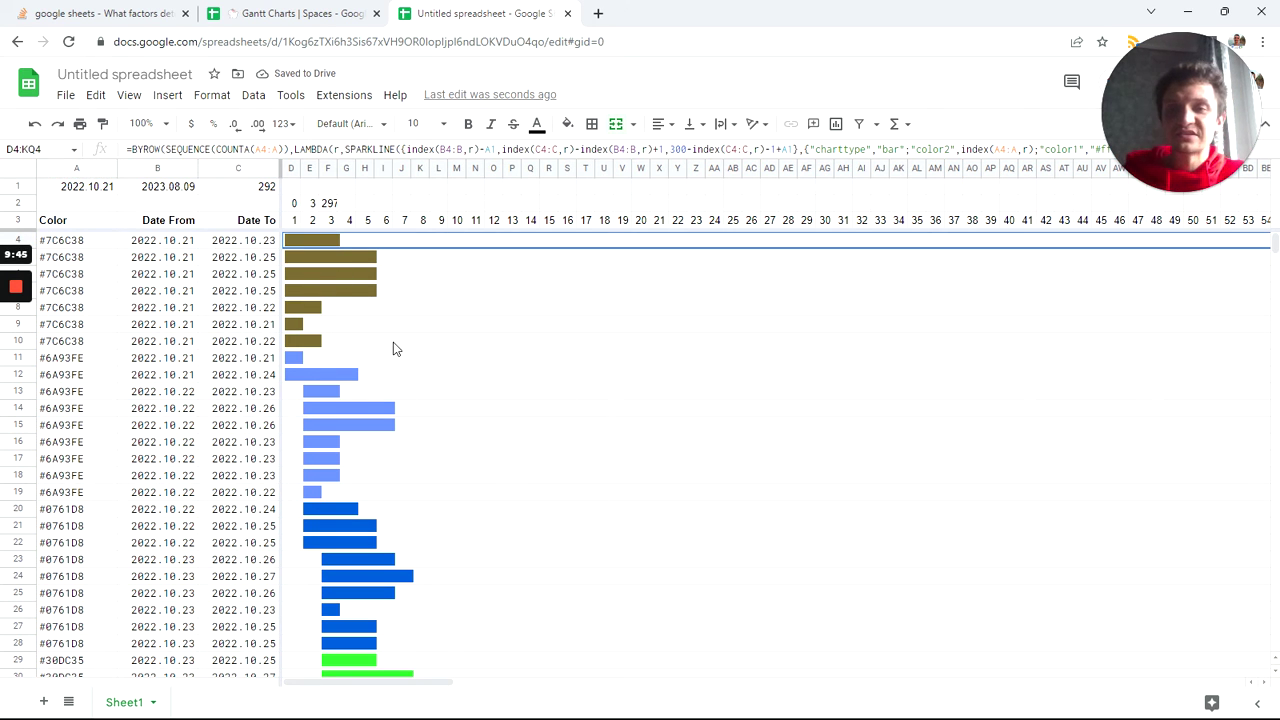
scroll(380, 330, down, 12)
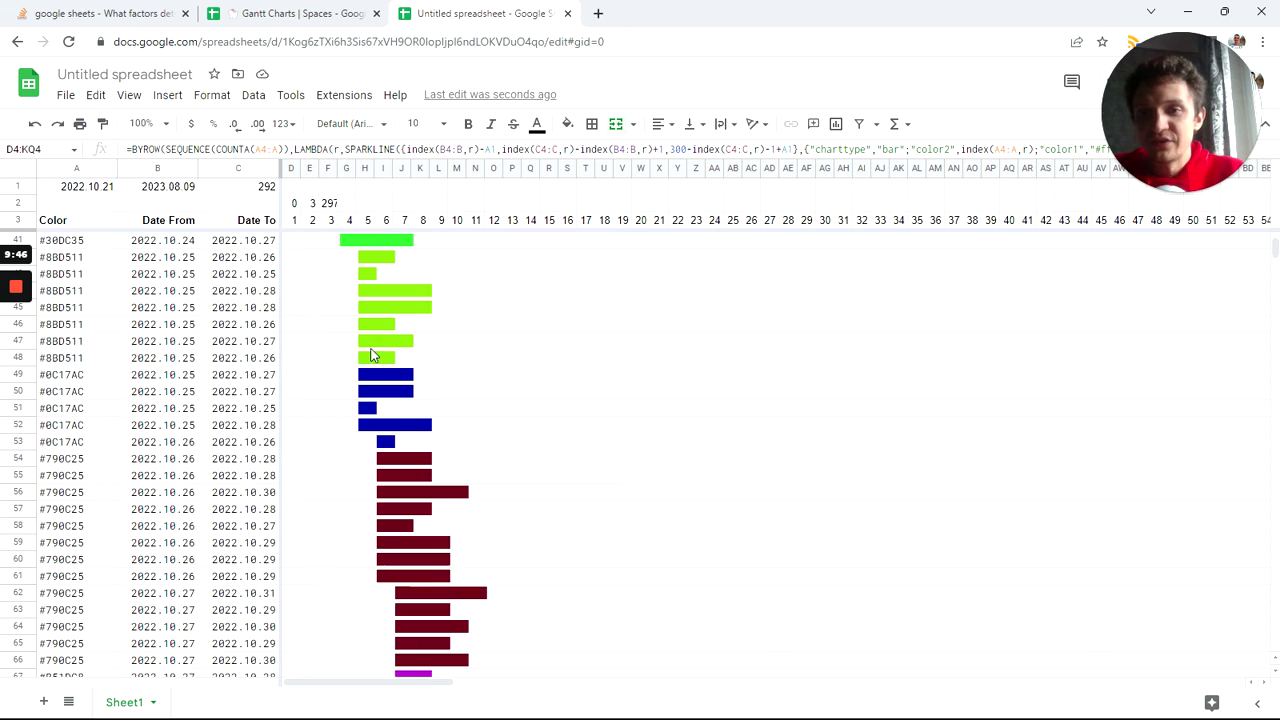
click(61, 344)
scroll(471, 404, down, 20)
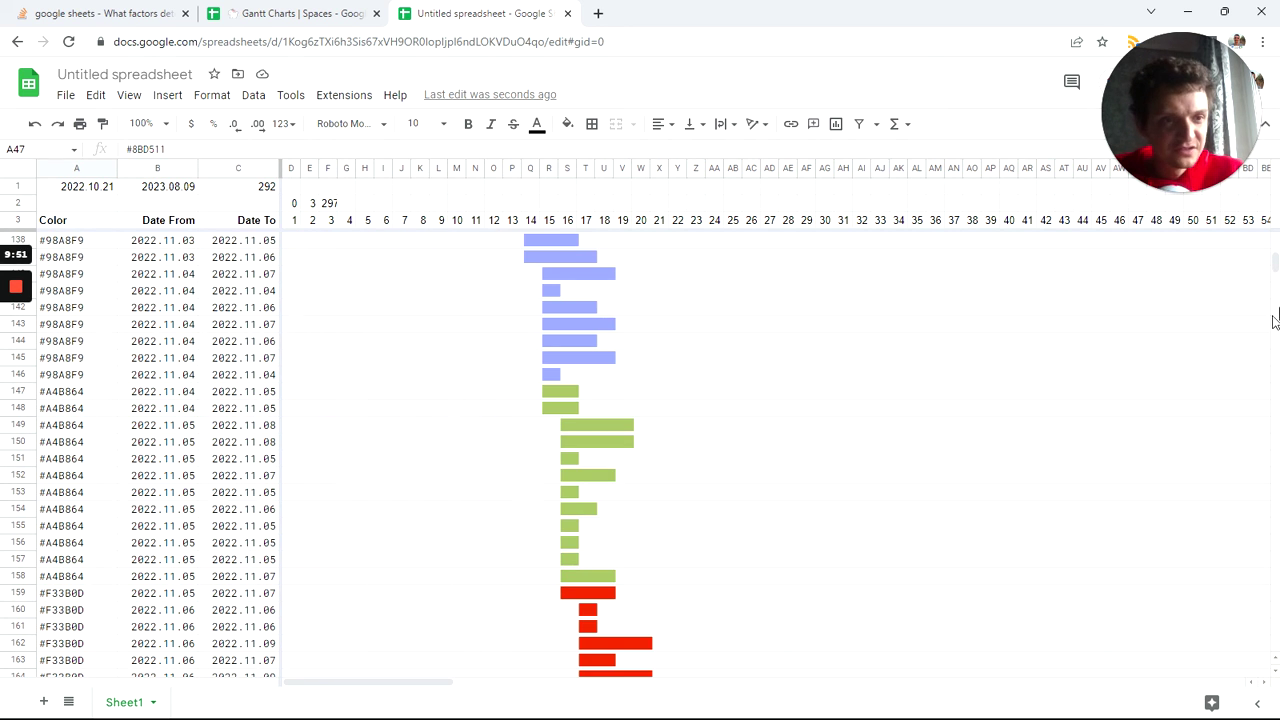
drag(1275, 265, 1277, 668)
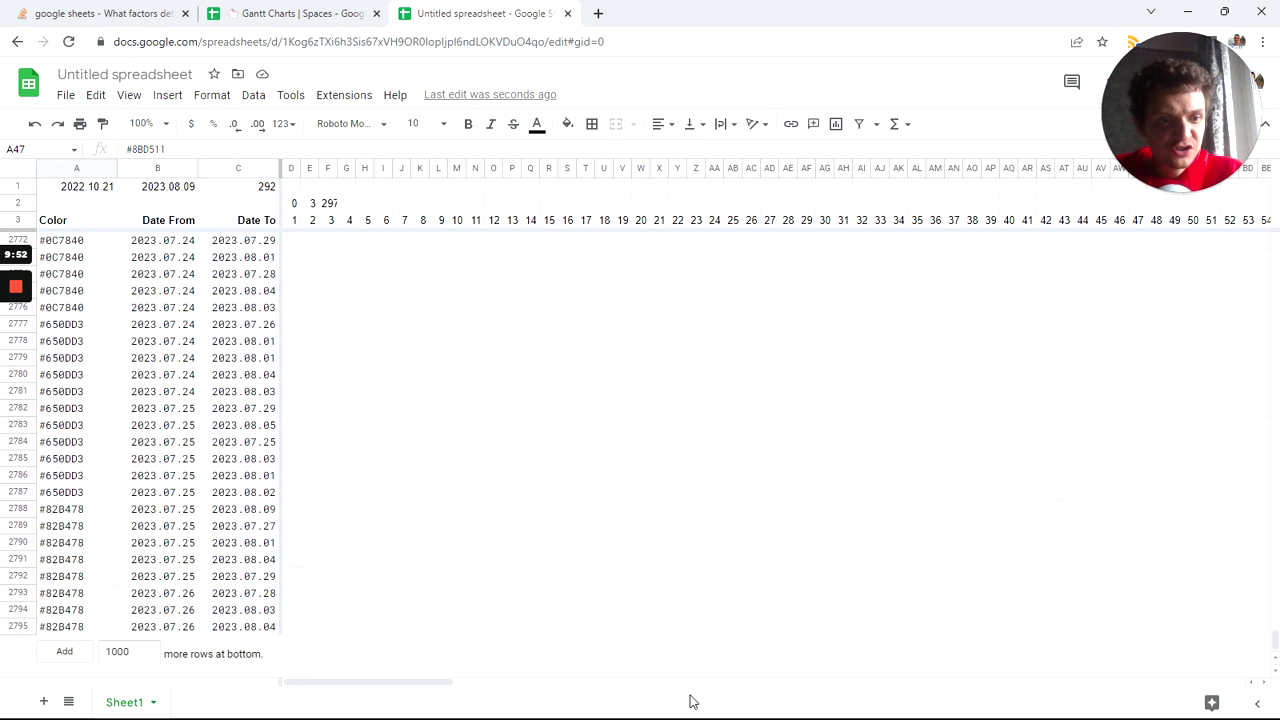
drag(343, 688, 284, 704)
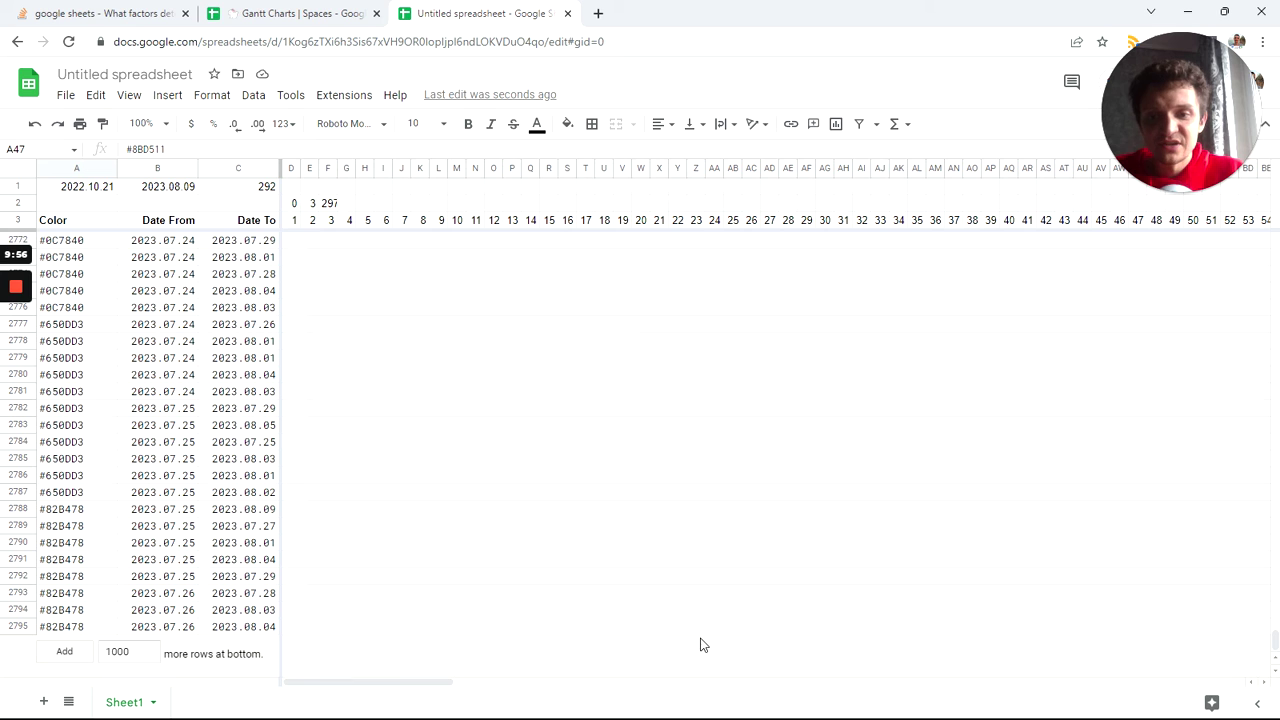
scroll(1277, 614, up, 3)
drag(1275, 612, 1277, 236)
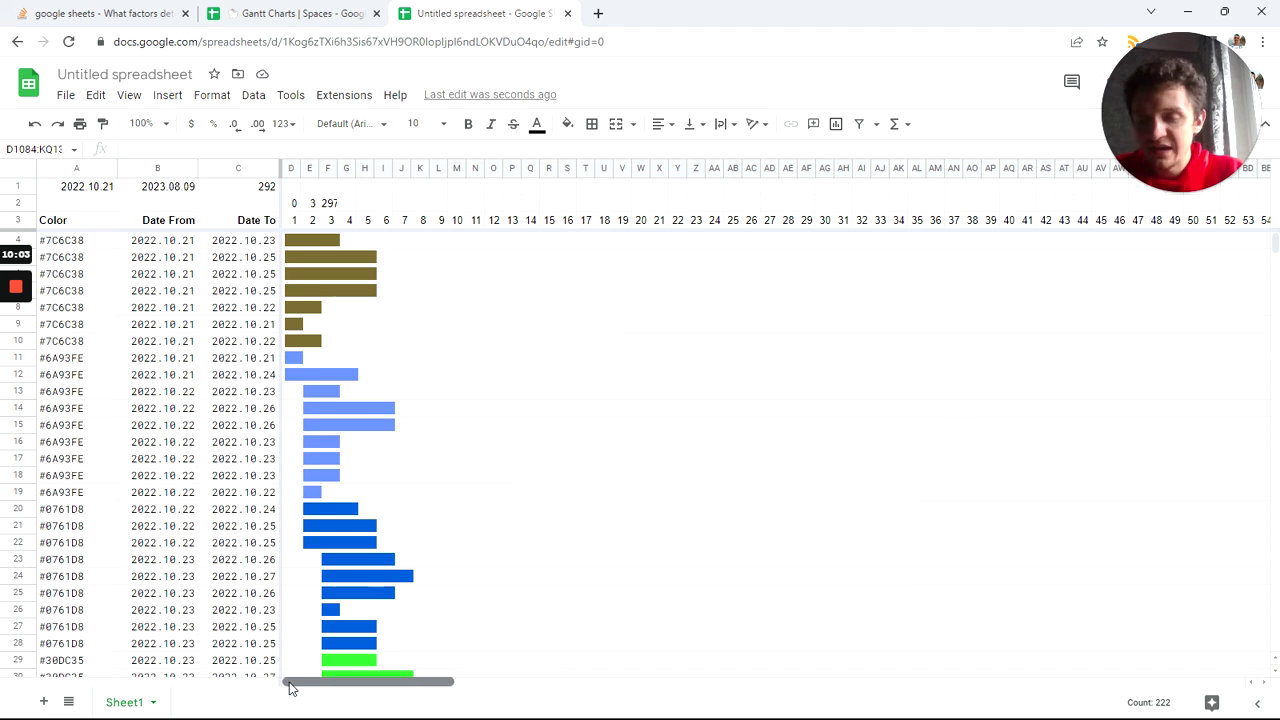
Clear the helper calculations in D2:F2
click(317, 246)
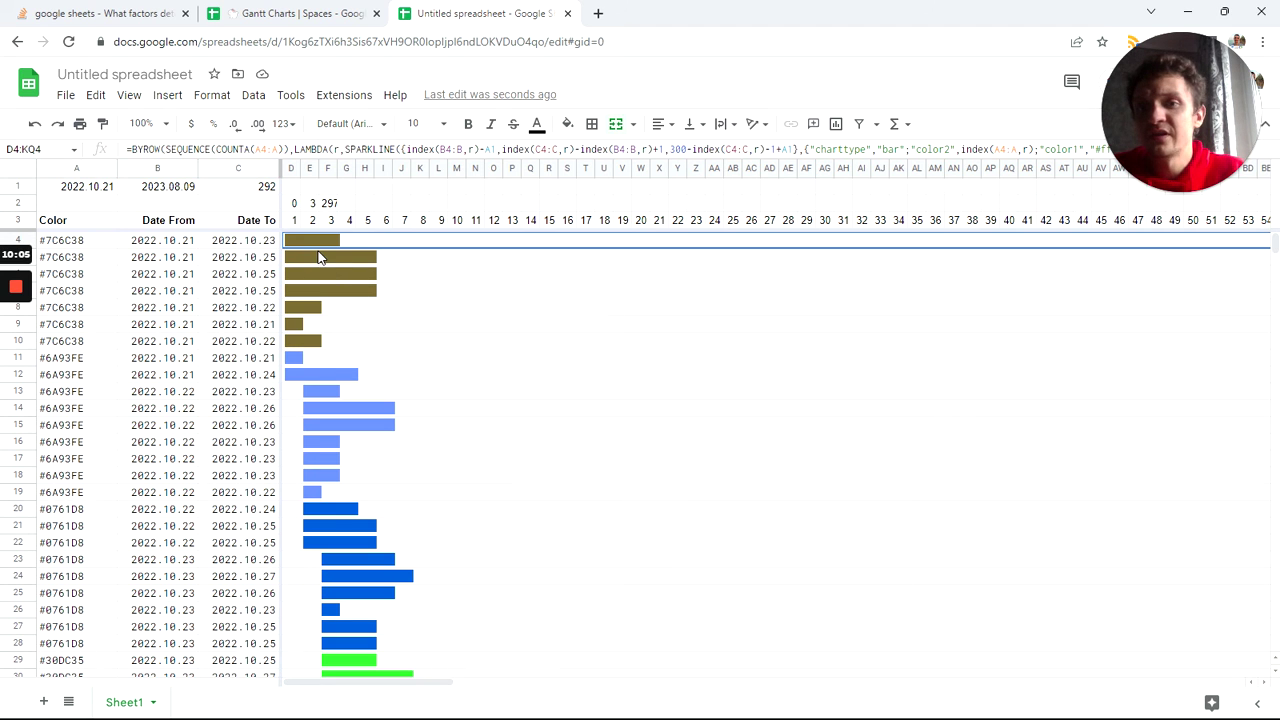
click(842, 152)
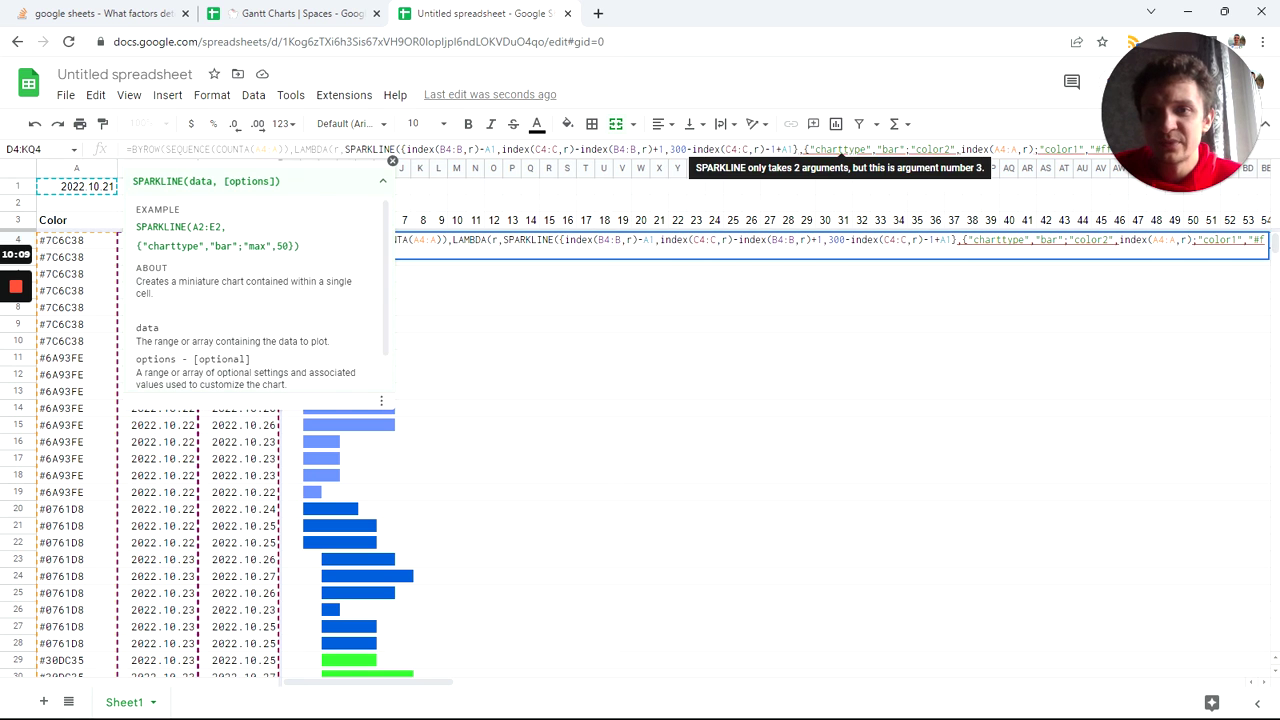
key(Return)
drag(300, 203, 337, 204)
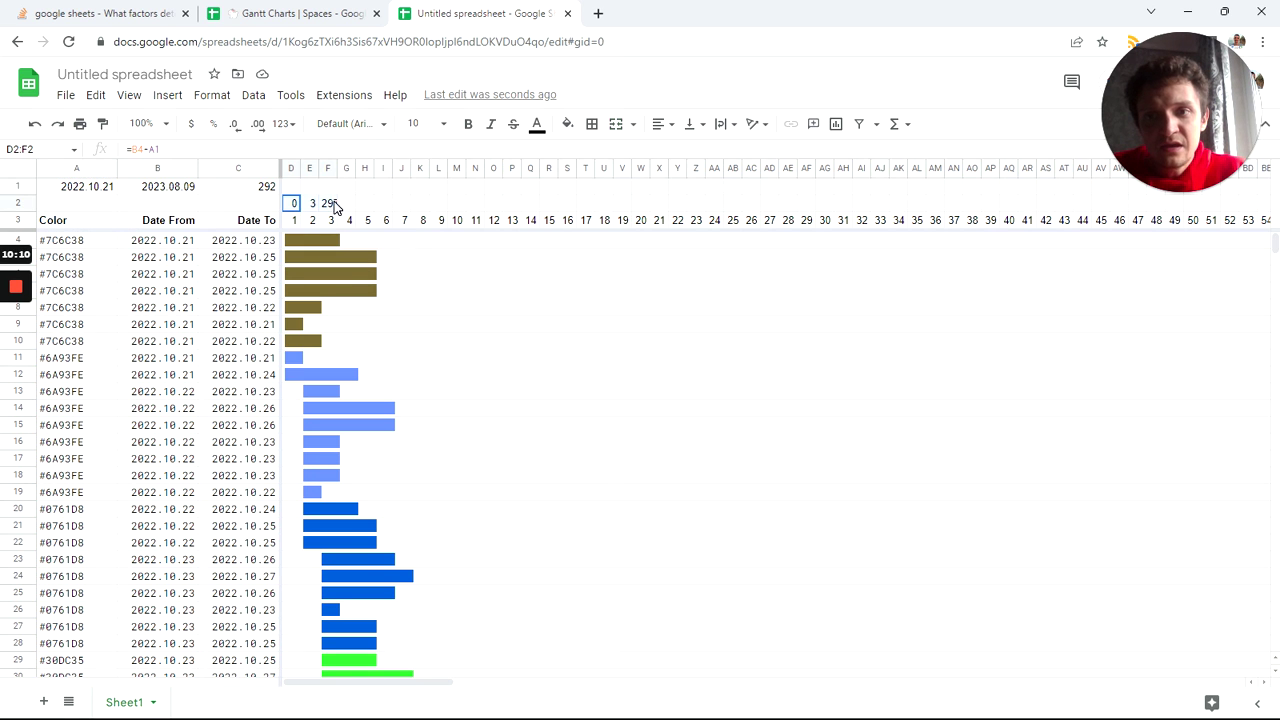
click(290, 240)
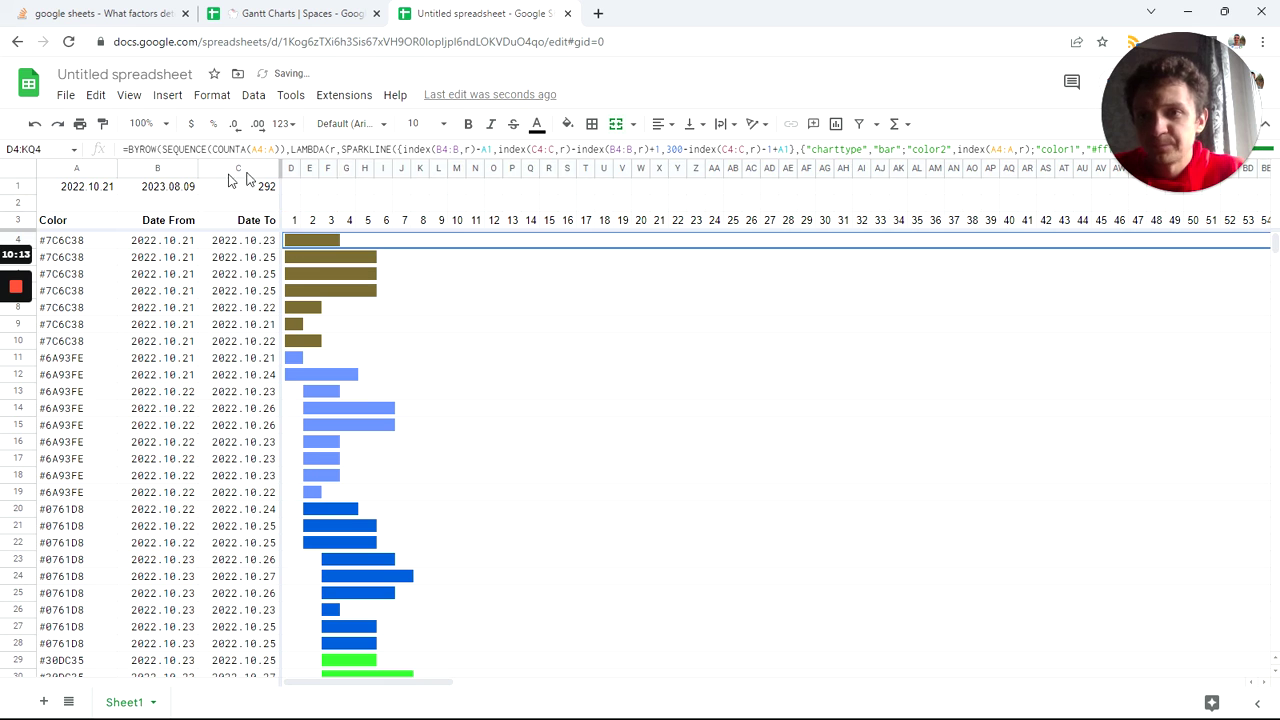
Examine the start date in A1, the BYROW formula in row 4 and the resulting bars
click(86, 192)
click(326, 238)
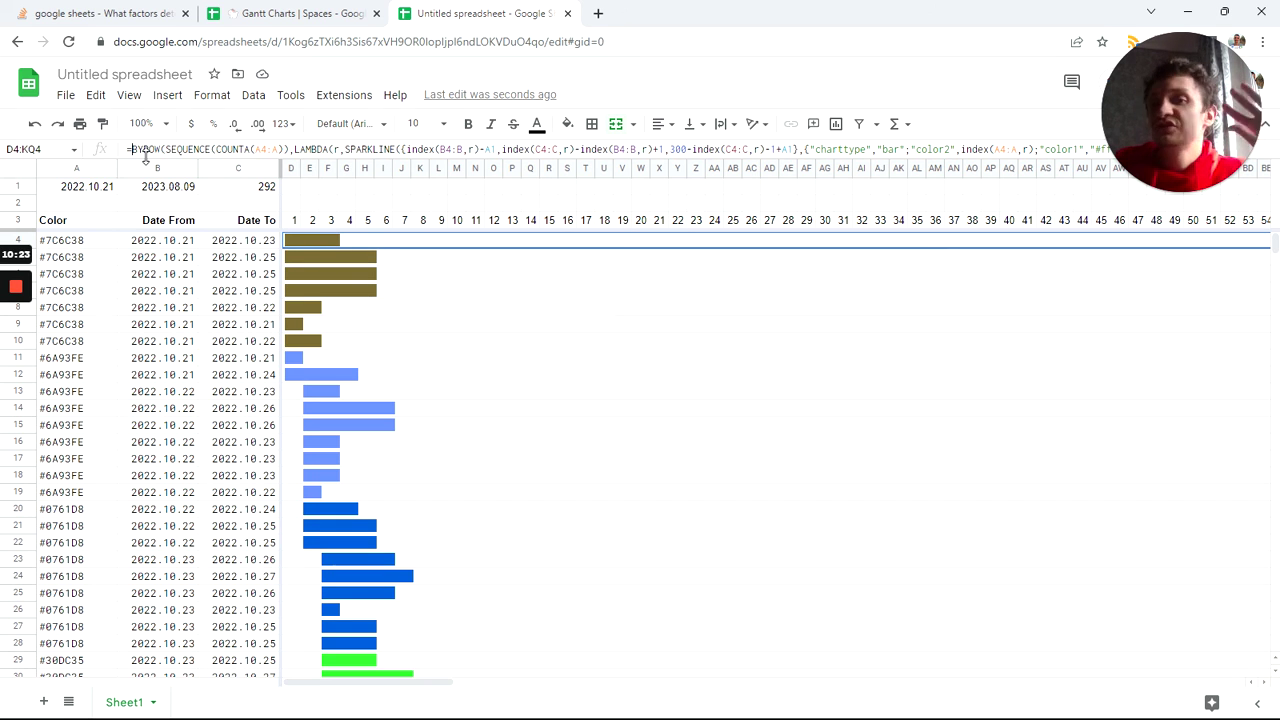
key(Return)
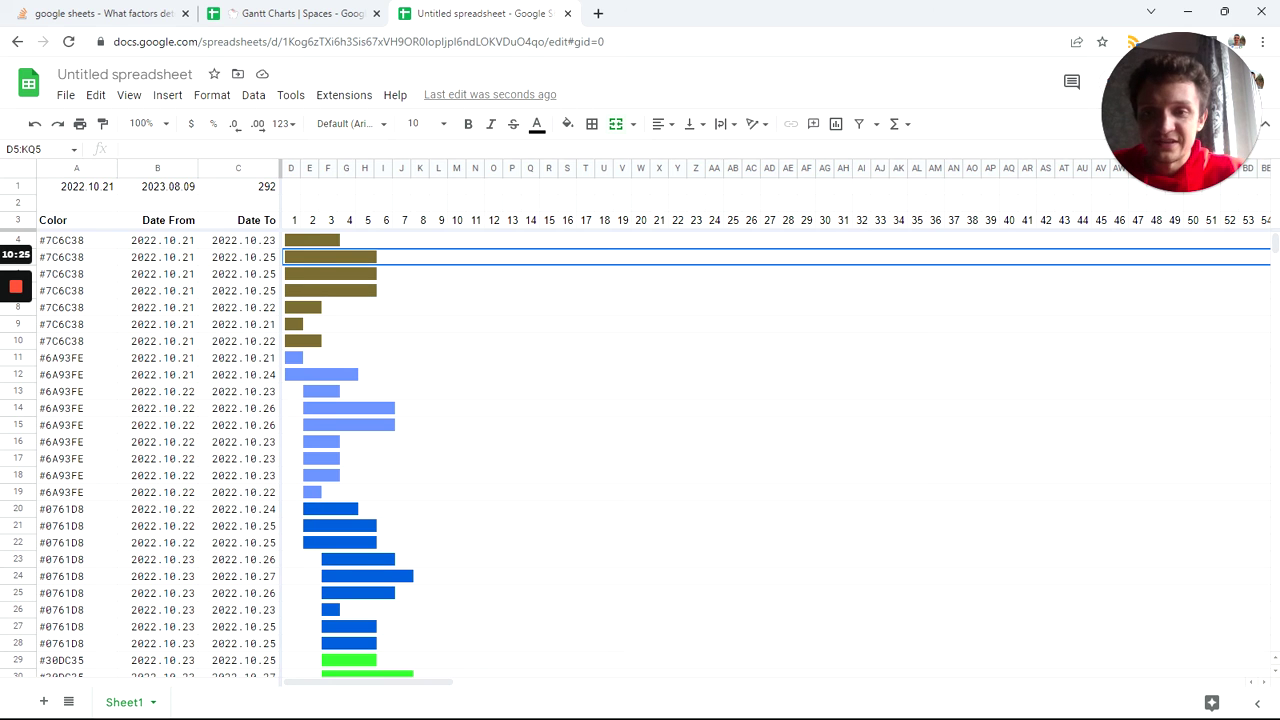
scroll(386, 420, down, 3)
scroll(397, 426, up, 3)
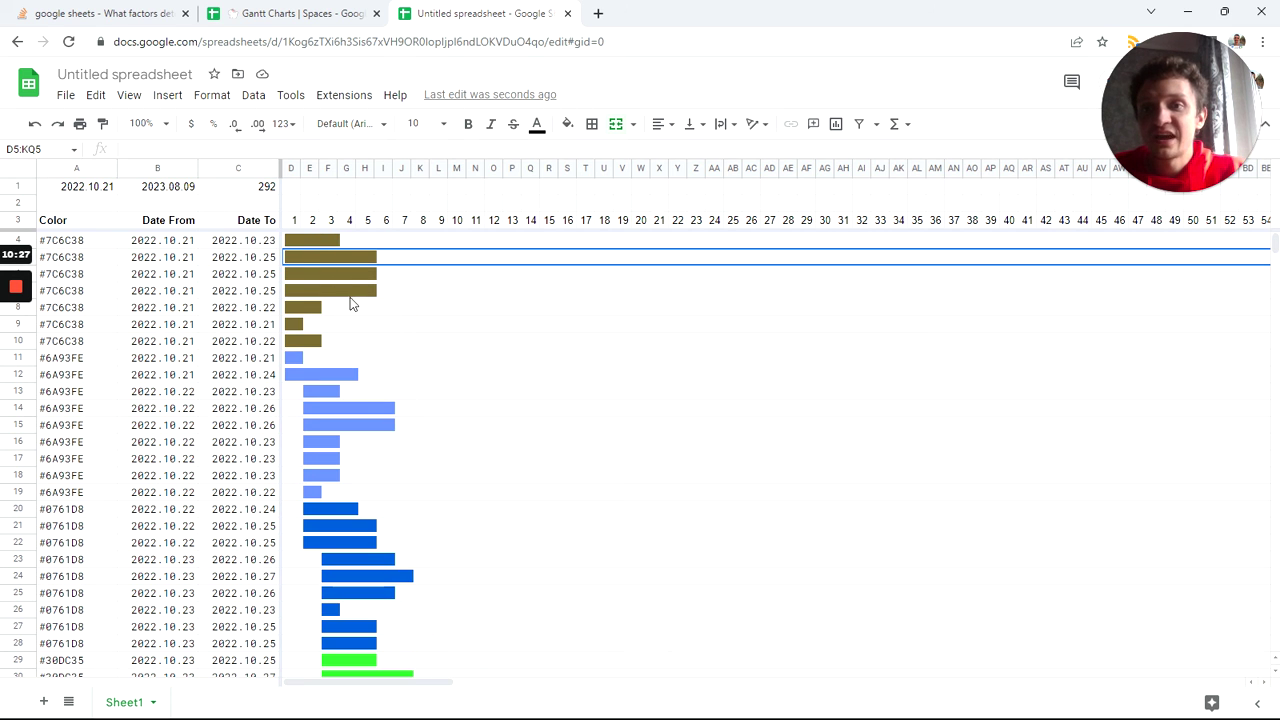
click(332, 243)
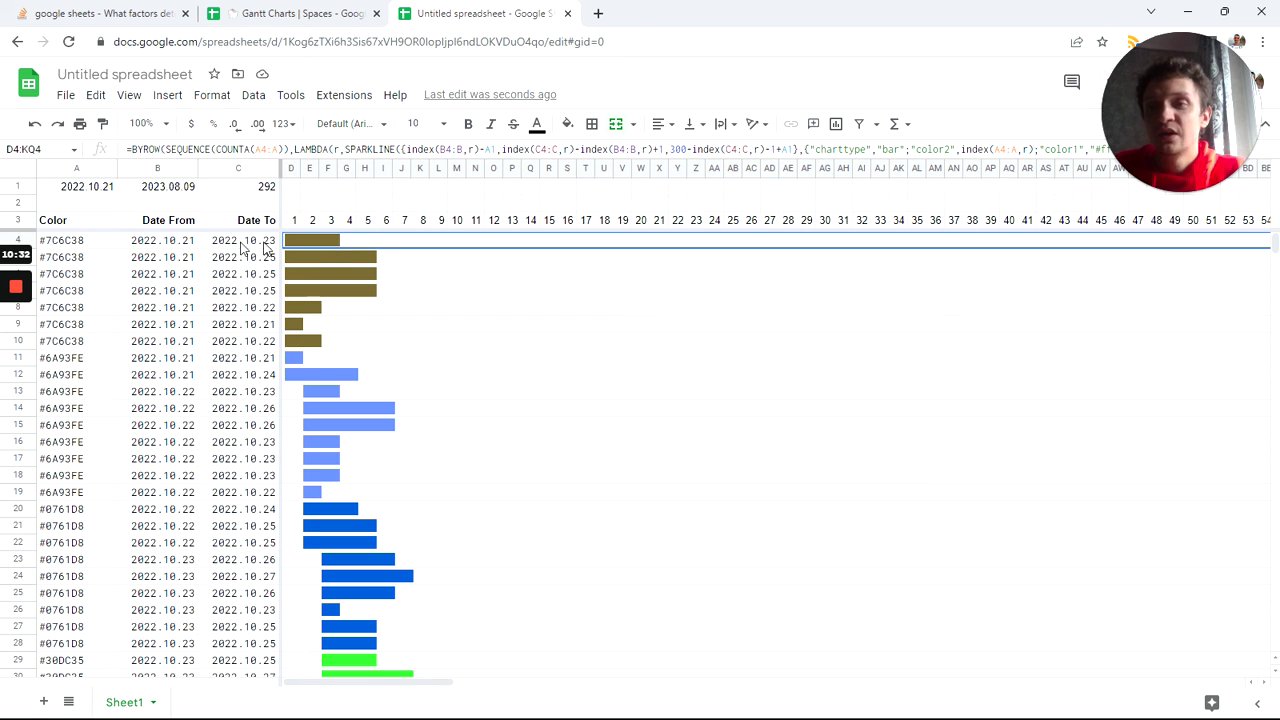
mouse_move(3, 296)
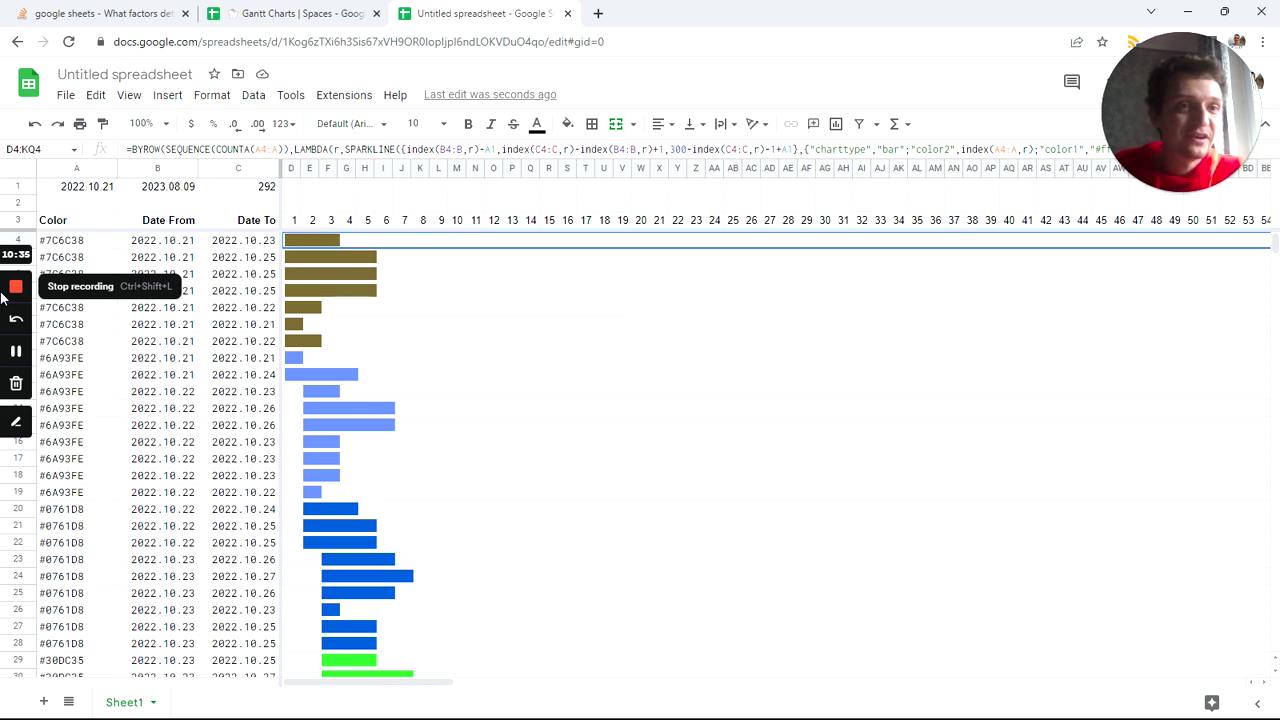